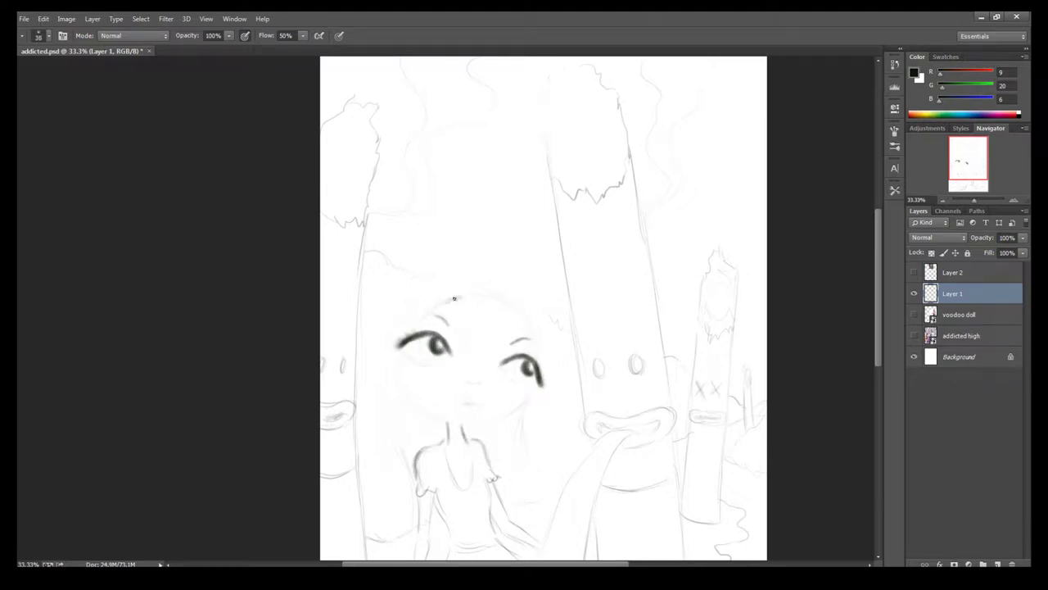
Step: Darken the girl's neck, left hair line and jaw line with dark strokes
key(ctrl+minus)
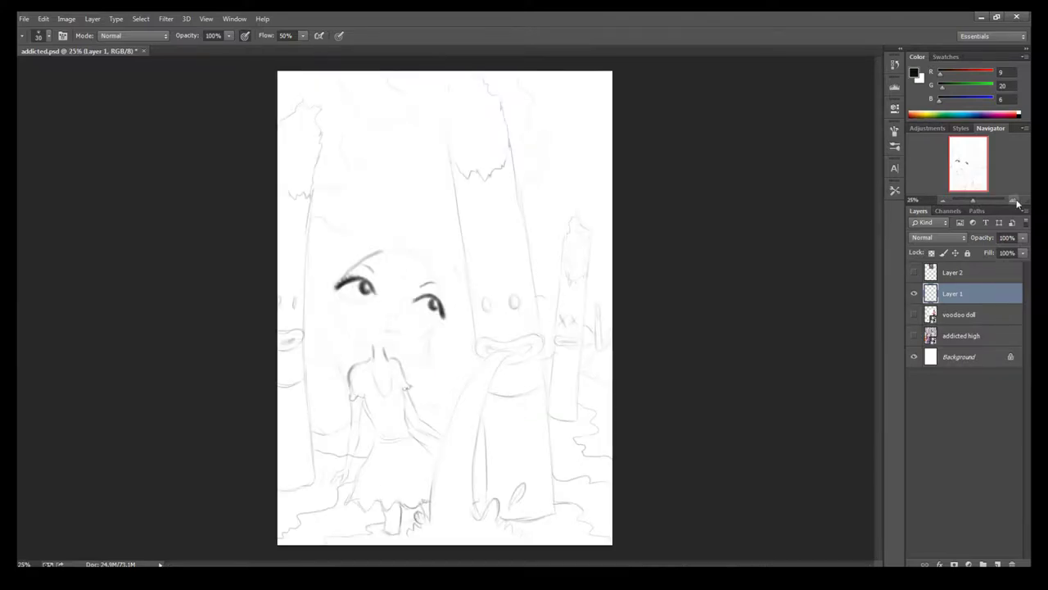
key(ctrl+plus)
key(ctrl+plus)
drag(426, 318, 434, 347)
drag(392, 318, 394, 346)
mouse_move(321, 210)
mouse_down()
mouse_move(333, 278)
mouse_move(390, 319)
mouse_up()
key(bracketleft)
drag(324, 211, 330, 219)
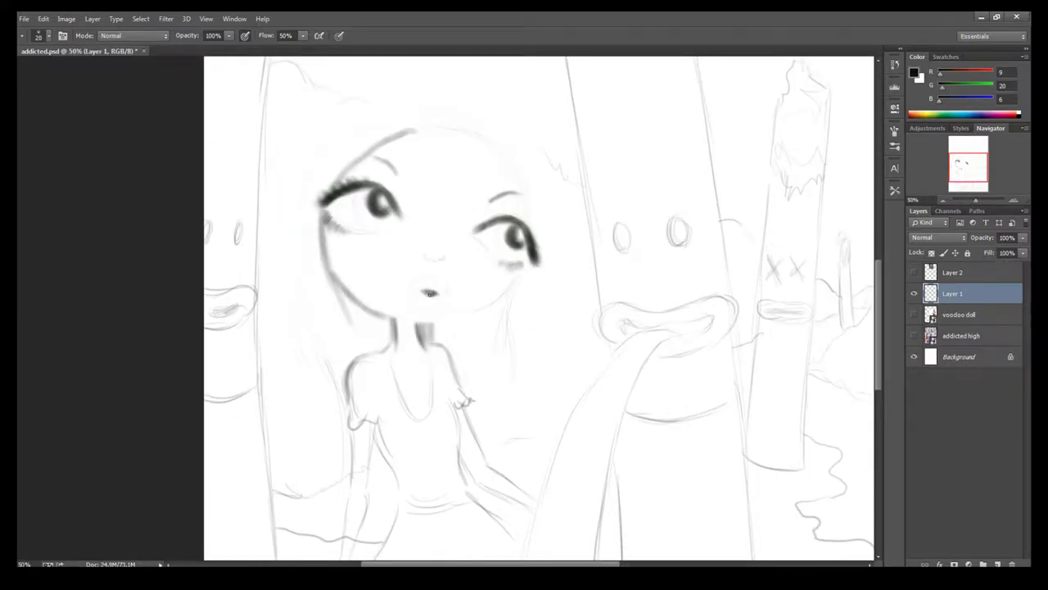
Step: Ink the middle and right creatures' mouths, XX eyes and top ring in dark
drag(680, 223, 682, 239)
drag(621, 329, 804, 311)
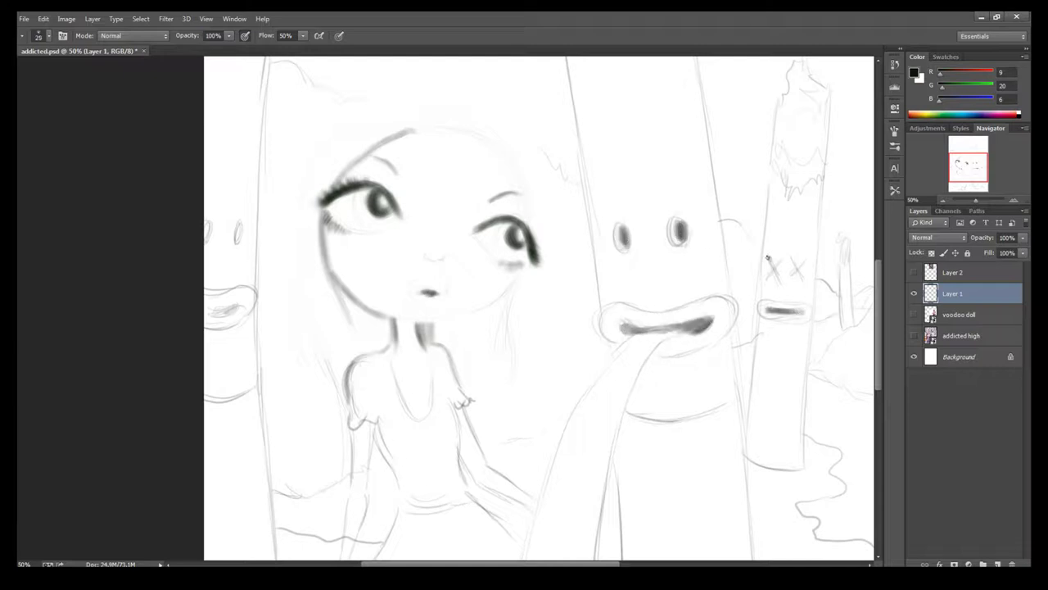
drag(768, 257, 785, 281)
drag(793, 259, 806, 279)
drag(772, 168, 774, 166)
Step: With a much larger brush, paint a thick dark tongue from the middle creature's mouth
key(ctrl+minus)
key(ctrl+minus)
key(bracketright)
key(bracketright)
key(bracketright)
mouse_move(494, 354)
mouse_down()
mouse_move(455, 413)
mouse_move(429, 518)
mouse_move(475, 518)
mouse_move(452, 455)
mouse_up()
drag(489, 374, 437, 534)
Step: With a smaller brush, arc dark hair strokes over the girl's head and beside her face
key(bracketleft)
key(bracketleft)
key(bracketleft)
drag(414, 183, 524, 272)
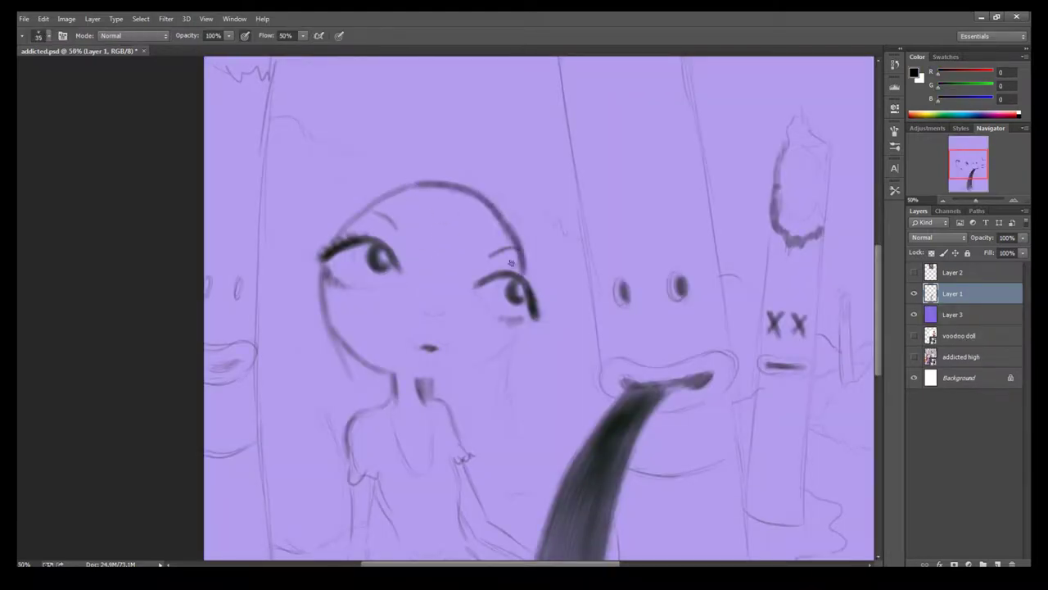
mouse_move(405, 165)
mouse_down()
mouse_move(300, 363)
mouse_move(534, 267)
mouse_up()
drag(517, 229, 534, 283)
drag(524, 328, 423, 385)
drag(336, 334, 383, 404)
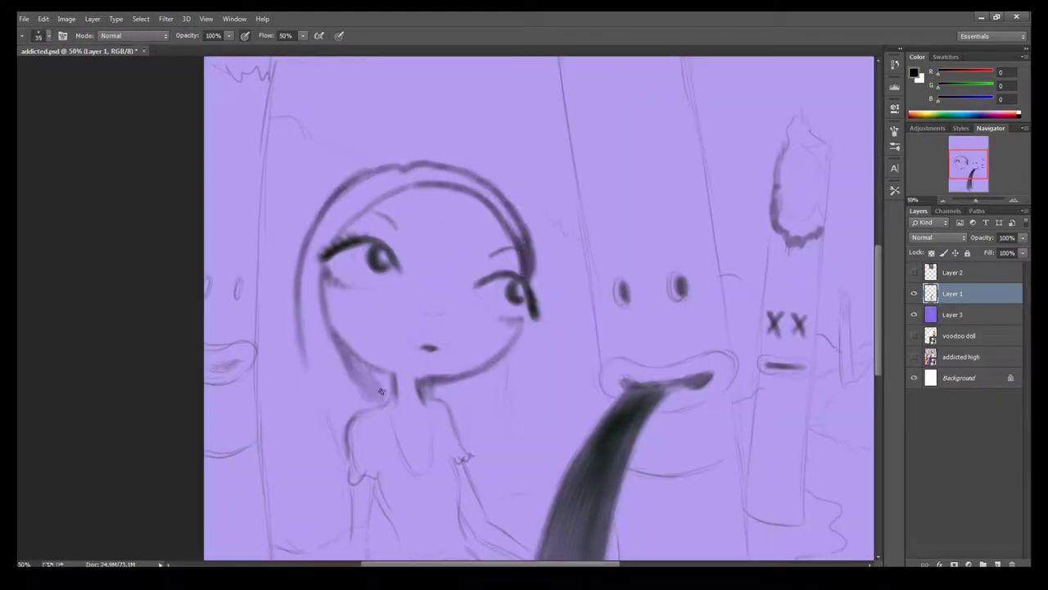
Step: Paint dark hair flowing down both the left and right sides of the girl
key(bracketright)
key(ctrl+minus)
drag(324, 341, 330, 407)
drag(331, 369, 343, 428)
drag(414, 337, 429, 407)
drag(406, 368, 420, 411)
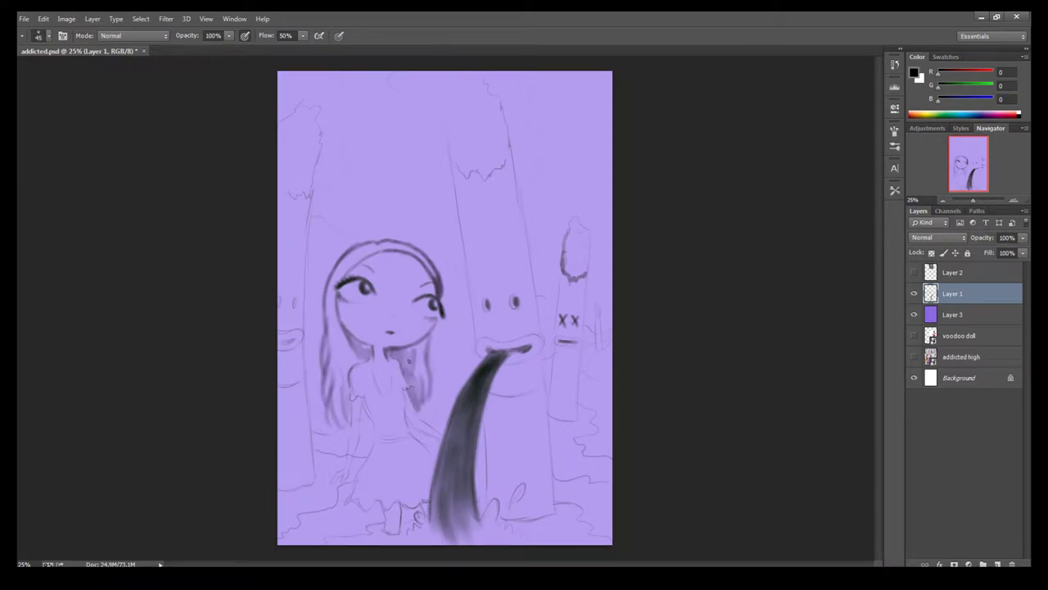
Step: Paint a dark puddle from the tongue's base spreading along the bottom right
key(bracketright)
drag(414, 357, 419, 381)
drag(485, 505, 496, 520)
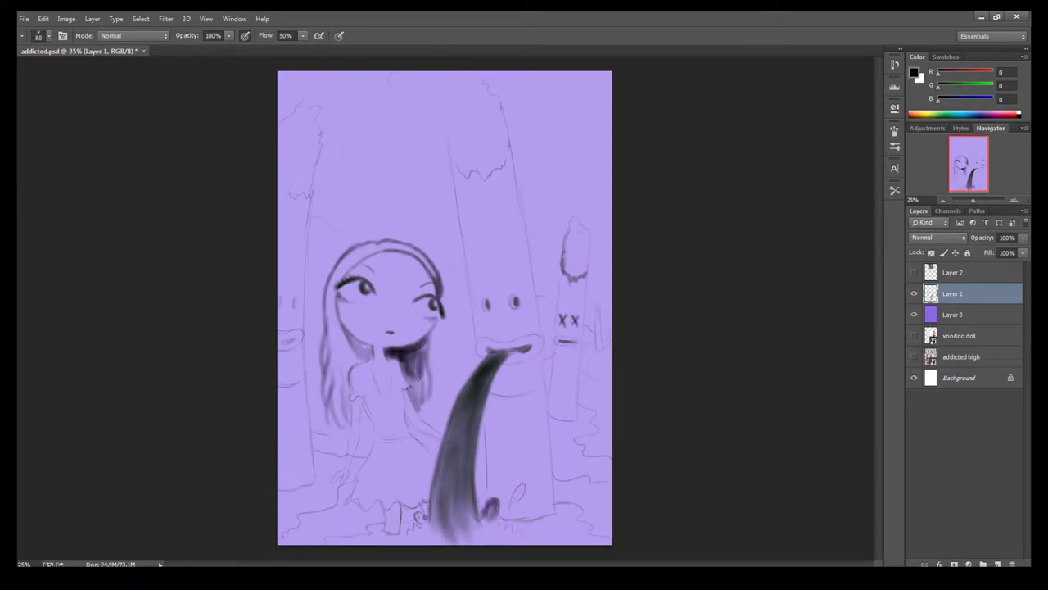
mouse_move(431, 509)
mouse_down()
mouse_move(406, 539)
mouse_move(324, 543)
mouse_move(528, 538)
mouse_move(590, 524)
mouse_up()
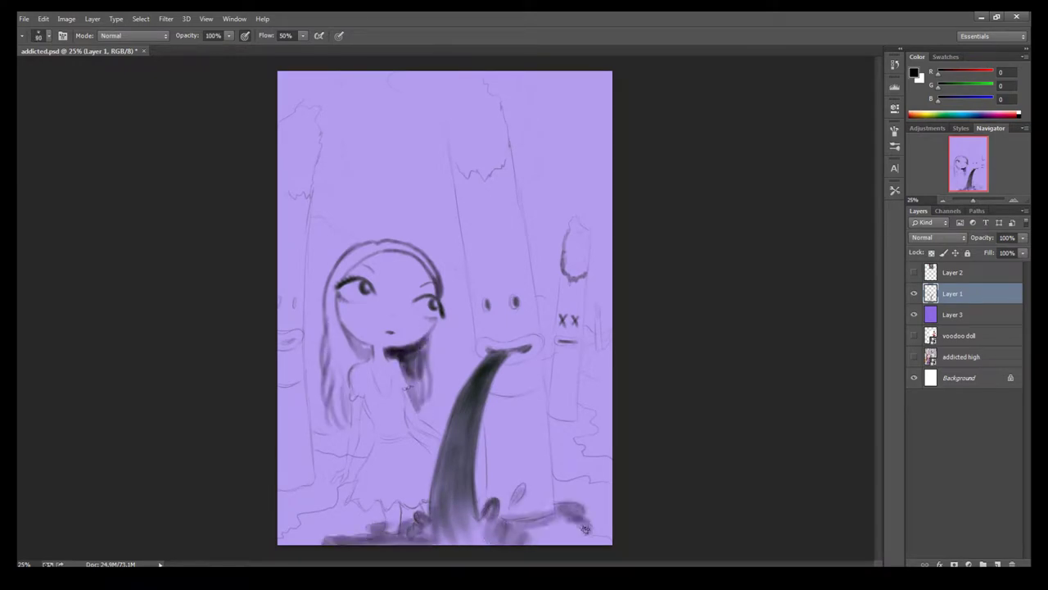
key(bracketright)
drag(524, 524, 610, 536)
Step: Add dark smoke patches at the bottom left, the right creature's base and the ground
mouse_move(318, 452)
mouse_down()
mouse_move(286, 507)
mouse_move(326, 469)
mouse_move(360, 460)
mouse_up()
mouse_move(550, 416)
mouse_down()
mouse_move(557, 450)
mouse_move(590, 409)
mouse_up()
mouse_move(573, 458)
mouse_down()
mouse_move(557, 418)
mouse_move(594, 472)
mouse_up()
drag(361, 466, 425, 536)
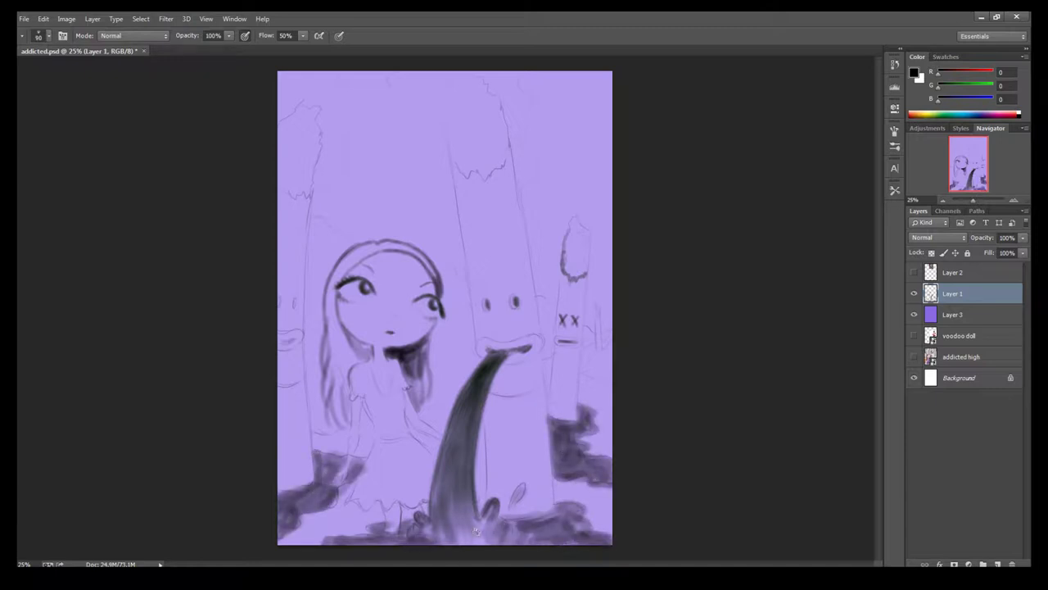
mouse_move(434, 500)
mouse_down()
mouse_move(524, 532)
mouse_move(577, 499)
mouse_up()
Step: Zoom in and darken the hair down the girl's left side and top right of the head
key(bracketleft)
key(bracketleft)
key(ctrl+plus)
key(bracketleft)
key(bracketleft)
scroll(491, 311, left, 1)
drag(414, 287, 361, 335)
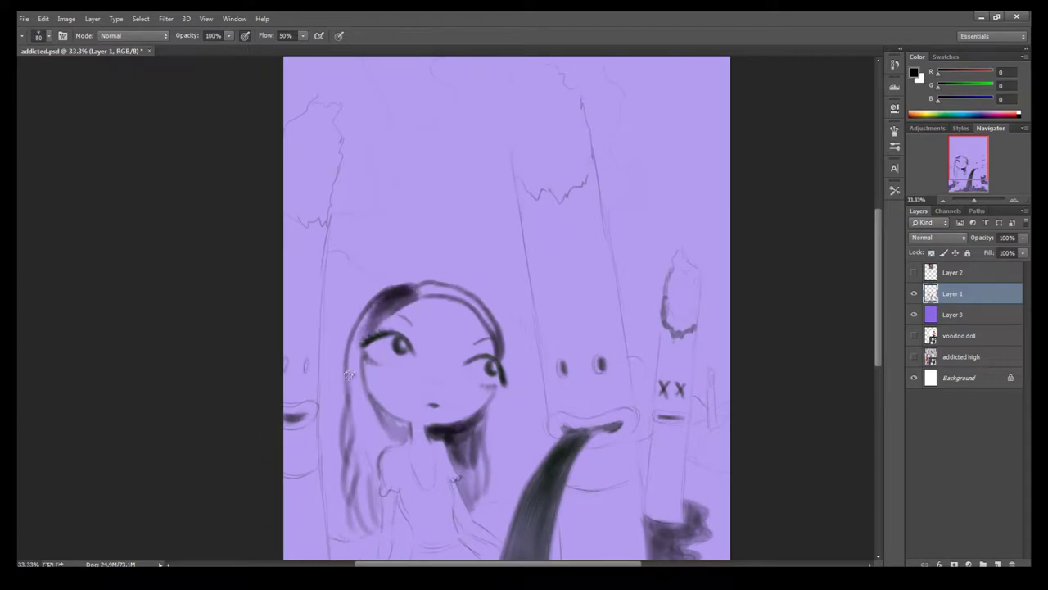
drag(384, 303, 344, 417)
drag(380, 335, 352, 487)
mouse_move(376, 410)
mouse_down()
mouse_move(344, 524)
mouse_move(385, 448)
mouse_move(372, 452)
mouse_up()
key(bracketright)
key(bracketright)
mouse_move(419, 286)
mouse_down()
mouse_move(455, 296)
mouse_move(501, 339)
mouse_move(495, 356)
mouse_up()
Step: Outline and shade the left, central and right cigarette tops in dark
key(bracketleft)
key(bracketleft)
key(bracketleft)
mouse_move(577, 185)
mouse_down()
mouse_move(508, 147)
mouse_move(590, 156)
mouse_up()
mouse_move(291, 225)
mouse_down()
mouse_move(327, 204)
mouse_move(302, 115)
mouse_move(327, 188)
mouse_up()
key(bracketright)
key(bracketright)
key(bracketright)
drag(675, 332, 680, 271)
drag(512, 74, 520, 188)
mouse_move(524, 90)
mouse_down()
mouse_move(535, 142)
mouse_move(516, 82)
mouse_up()
Step: Deepen the dark shading on the central and left cigarette tops
drag(303, 107, 311, 172)
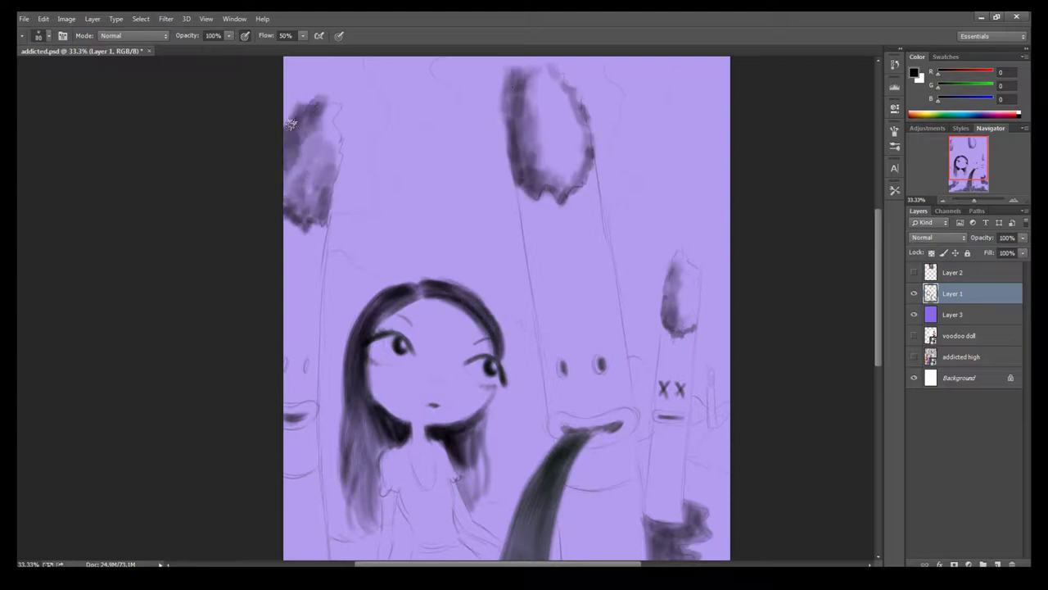
drag(532, 90, 536, 155)
drag(290, 111, 291, 197)
drag(524, 156, 540, 189)
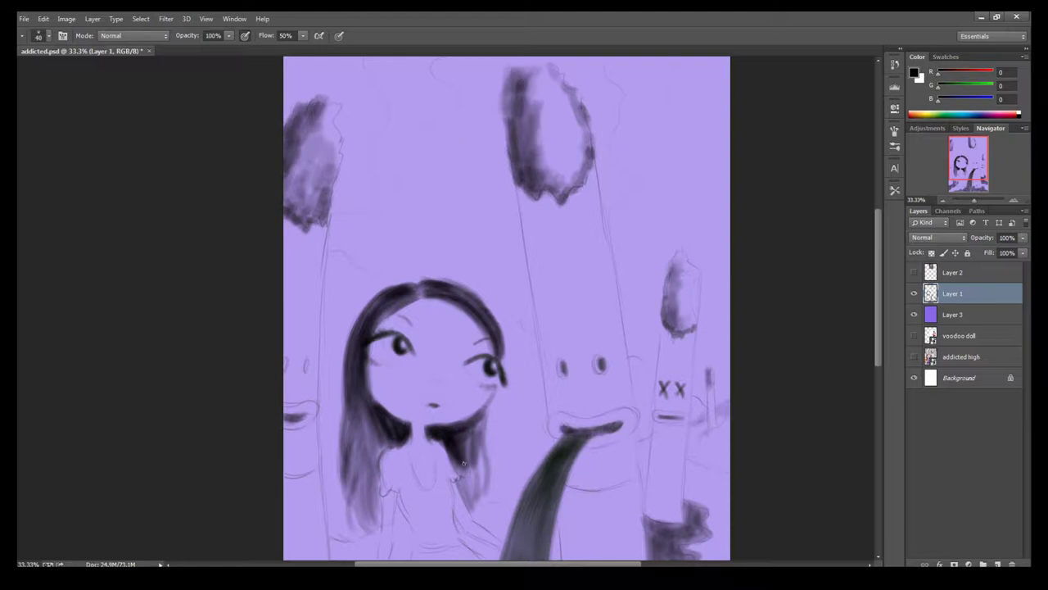
Step: Zoom back in on the girl and deepen the left side of her hair
drag(371, 533, 420, 411)
key(ctrl+minus)
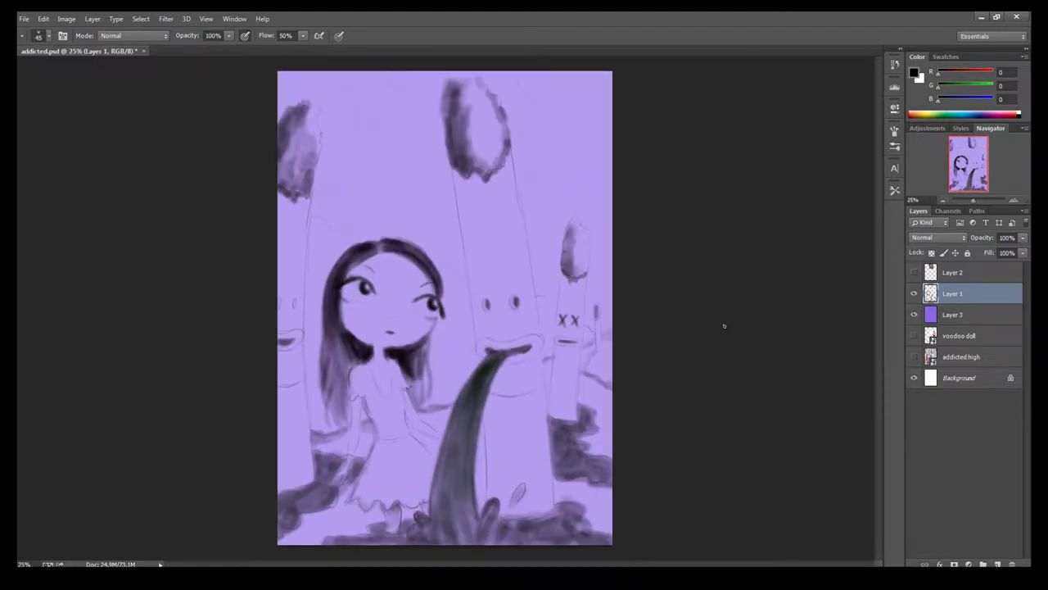
click(1016, 200)
drag(335, 430, 318, 455)
mouse_move(315, 364)
mouse_down()
mouse_move(311, 455)
mouse_move(293, 450)
mouse_up()
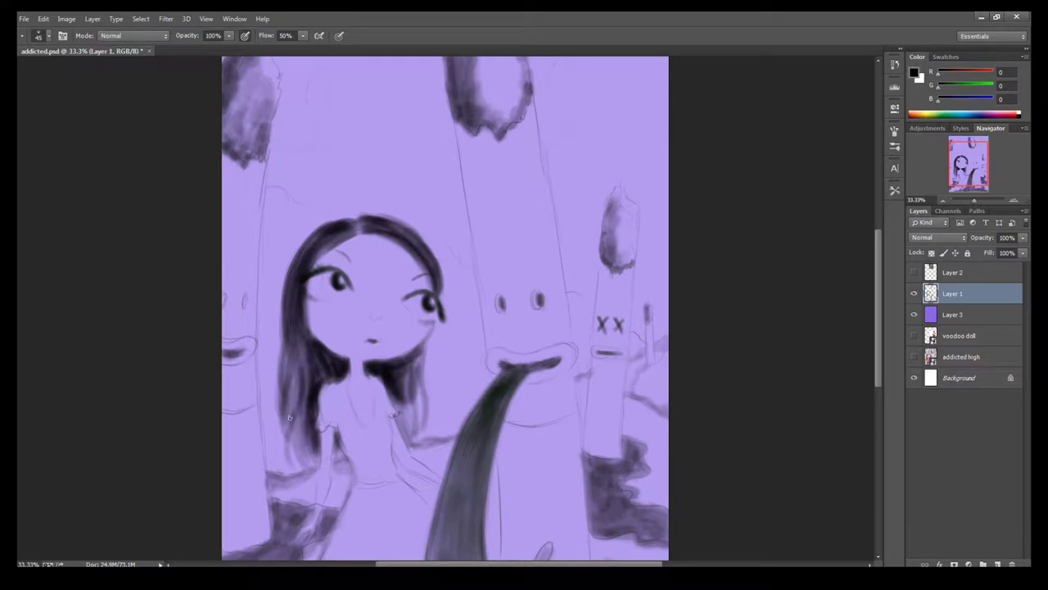
drag(307, 385, 287, 467)
drag(282, 344, 283, 426)
Step: Darken the right side of the hair, the lower body and the hair ends
mouse_move(422, 372)
mouse_down()
mouse_move(405, 446)
mouse_move(421, 352)
mouse_up()
drag(290, 340, 286, 471)
drag(336, 409, 348, 463)
drag(352, 484, 377, 479)
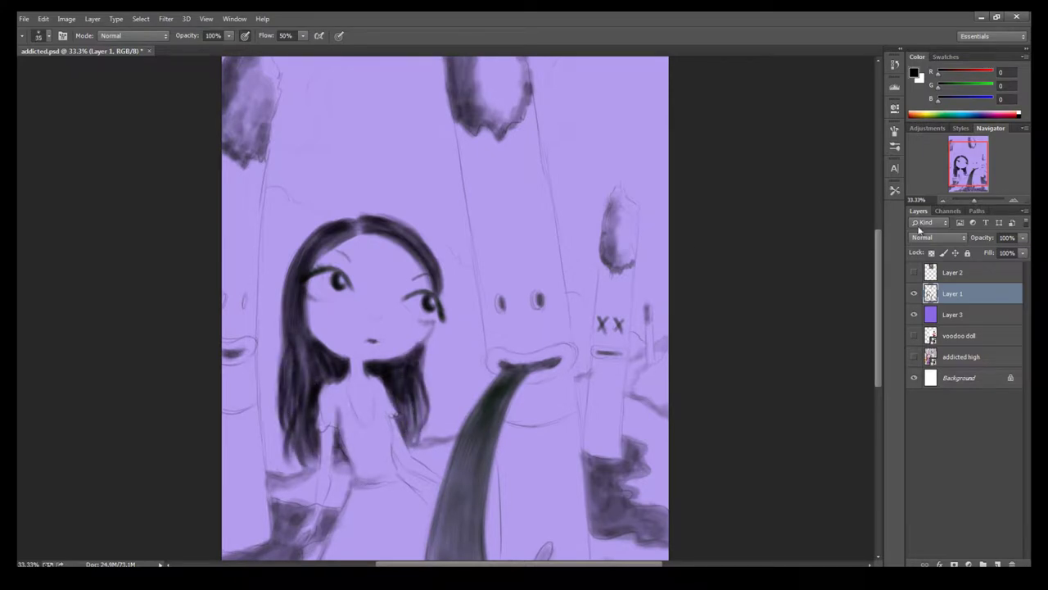
Step: With a larger brush, darken the top-middle, right and left cigarette tops
key(ctrl+minus)
key(bracketright)
key(bracketright)
key(bracketright)
drag(475, 129, 491, 168)
drag(467, 90, 491, 164)
drag(573, 237, 577, 274)
mouse_move(298, 182)
mouse_down()
mouse_move(282, 196)
mouse_move(289, 115)
mouse_move(290, 197)
mouse_up()
Step: Deepen the cigarette tops further, then add a new layer and choose a pink colour
drag(449, 151, 452, 78)
drag(448, 131, 483, 176)
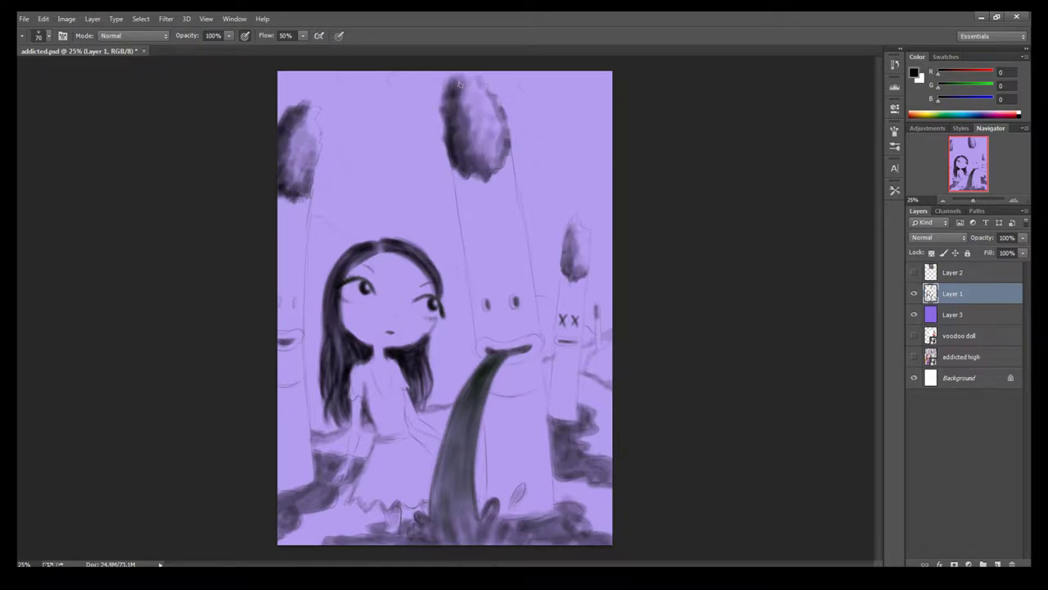
drag(569, 226, 573, 278)
drag(549, 414, 577, 474)
ctrl+click(982, 564)
click(913, 72)
Step: Confirm the pink and wash the upper sky with a very large soft brush
click(854, 123)
key(bracketright)
key(bracketright)
key(bracketright)
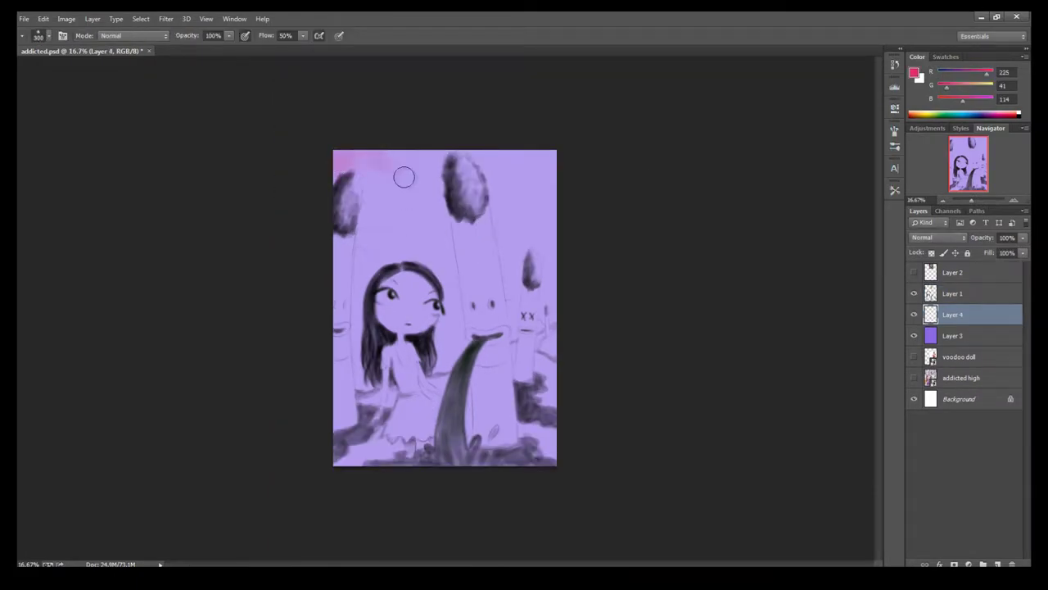
mouse_move(328, 91)
mouse_down()
mouse_move(524, 90)
mouse_move(589, 123)
mouse_up()
drag(319, 131, 426, 139)
drag(328, 90, 573, 156)
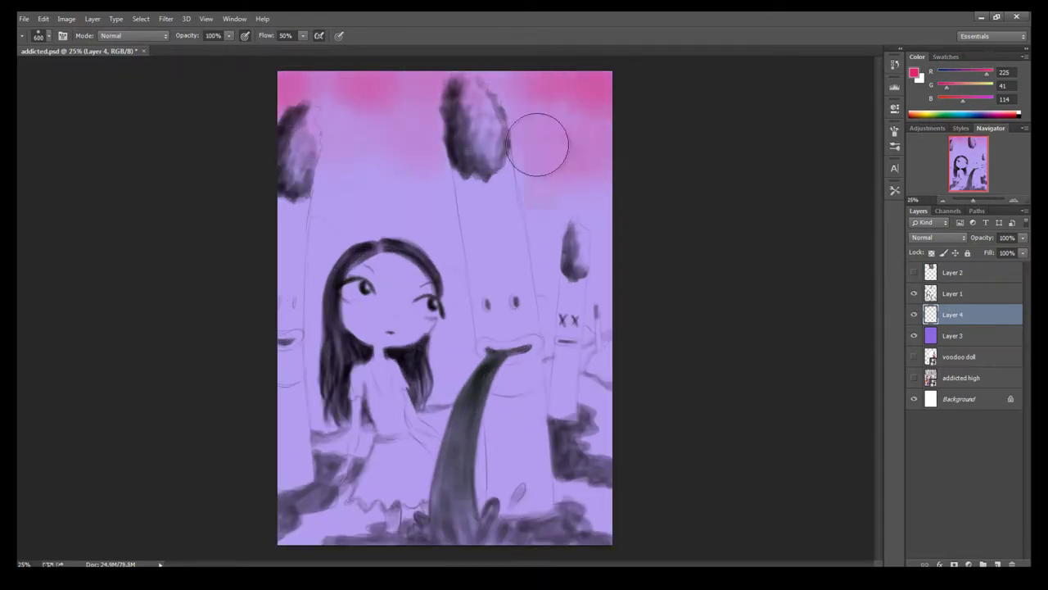
mouse_move(361, 188)
mouse_down()
mouse_move(517, 243)
mouse_move(573, 237)
mouse_up()
key(bracketleft)
key(bracketleft)
key(bracketleft)
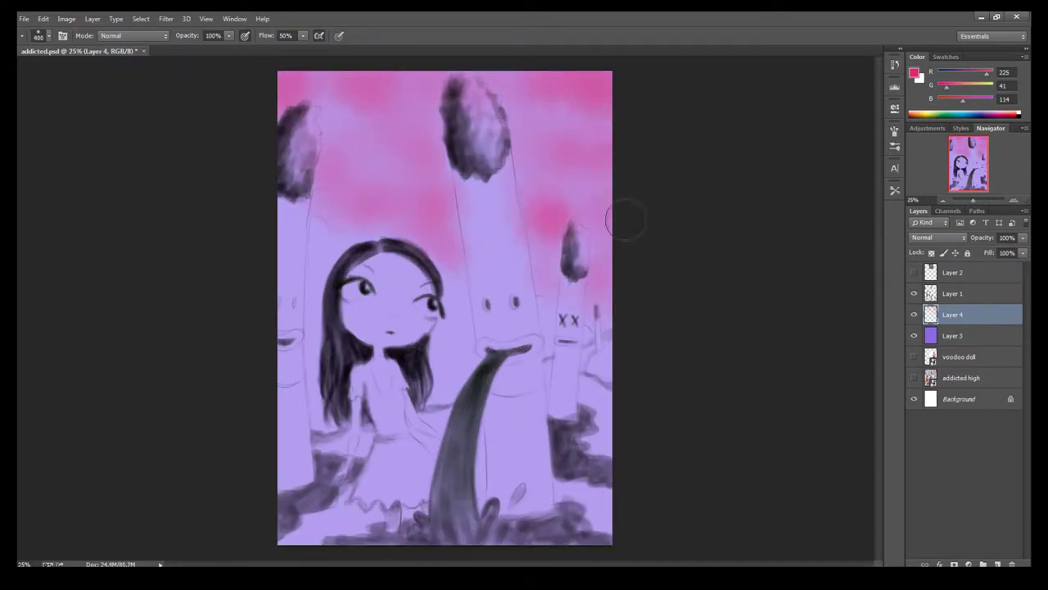
Step: On a new layer, paint pink lips on the middle creature, left creature and girl
click(983, 564)
key(ctrl+plus)
mouse_move(490, 363)
mouse_down()
mouse_move(528, 358)
mouse_move(492, 369)
mouse_up()
key(bracketleft)
key(bracketleft)
drag(250, 343, 232, 355)
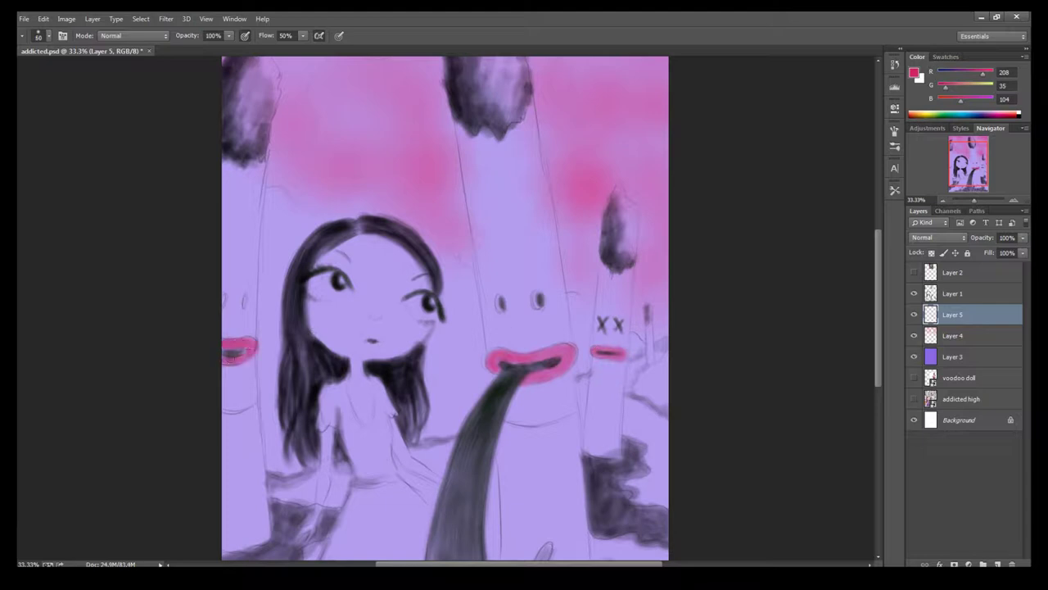
key(ctrl+plus)
drag(411, 323, 438, 326)
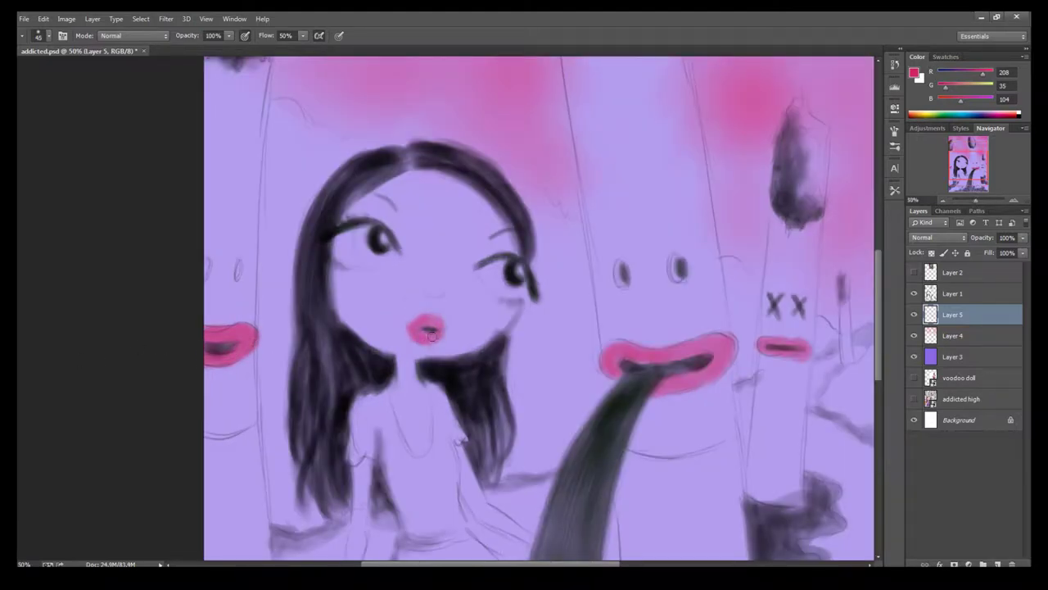
Step: Choose a darker pink and darken the middle creature's inner lip
key(ctrl+plus)
key(bracketleft)
key(bracketleft)
key(bracketleft)
alt+click(441, 325)
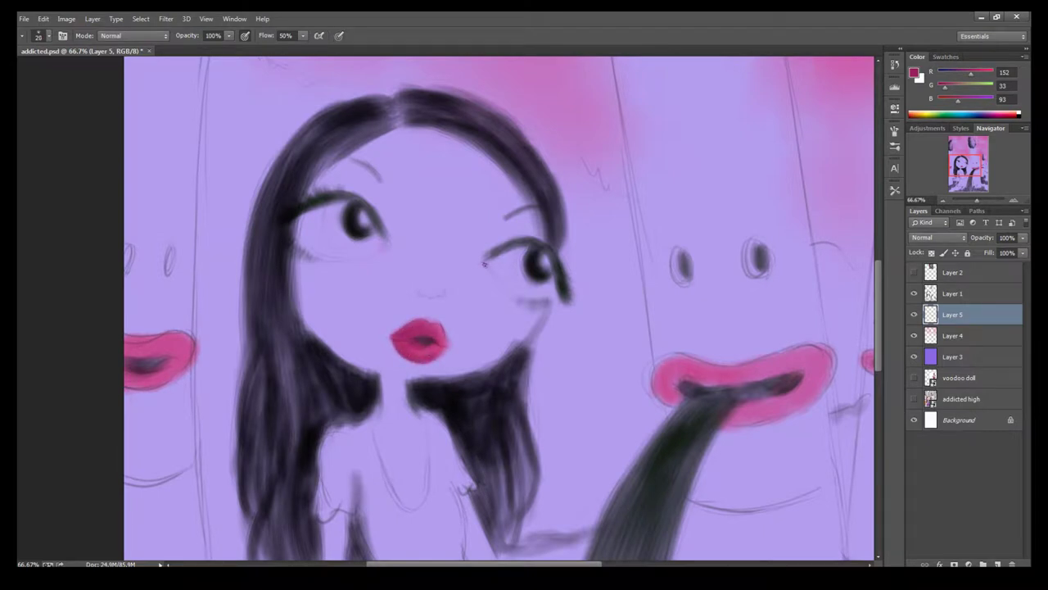
key(bracketright)
drag(665, 379, 742, 365)
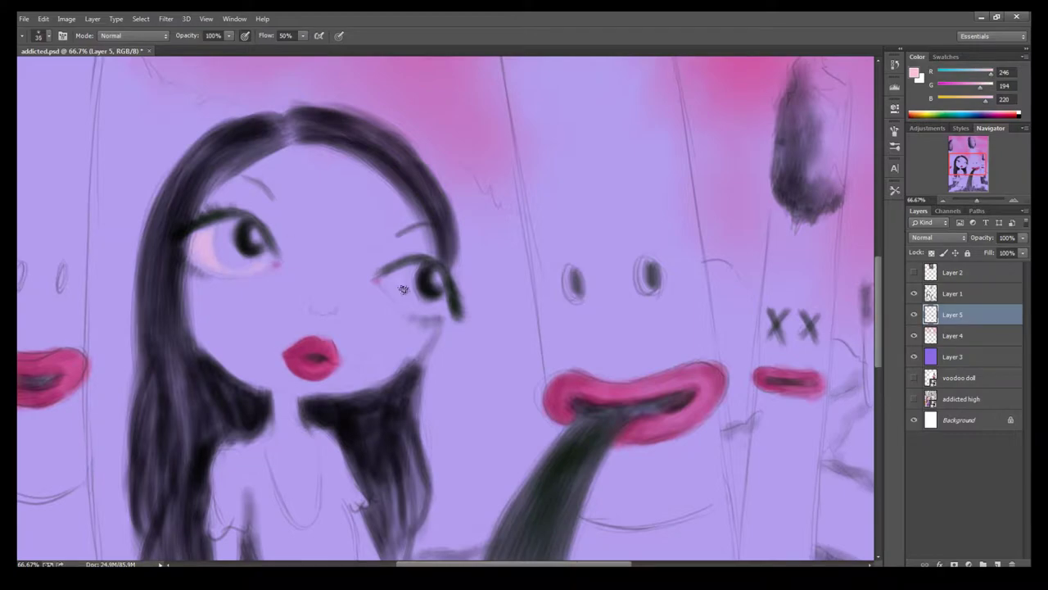
Step: Paint pale pink under the girl's right eye and a blush on her left cheek
drag(403, 289, 435, 309)
key(ctrl+minus)
mouse_move(344, 344)
mouse_down()
mouse_move(375, 375)
mouse_move(417, 299)
mouse_move(499, 307)
mouse_move(470, 388)
mouse_move(404, 416)
mouse_up()
Step: Pick a beige skin colour in the Color Picker and paint the chin and neck
click(914, 72)
click(756, 230)
click(639, 120)
click(854, 99)
key(bracketleft)
key(bracketleft)
key(bracketleft)
drag(416, 474, 396, 406)
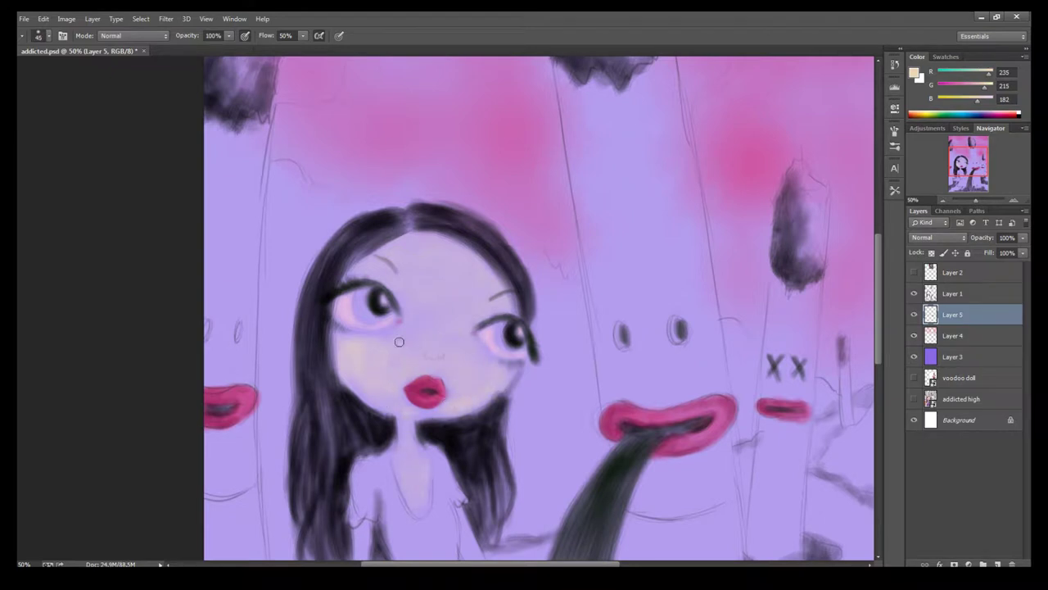
Step: Switch to a lighter beige and paint the girl's arms and legs
scroll(495, 354, down, 5)
click(914, 72)
click(870, 99)
drag(470, 262, 483, 321)
drag(357, 275, 352, 393)
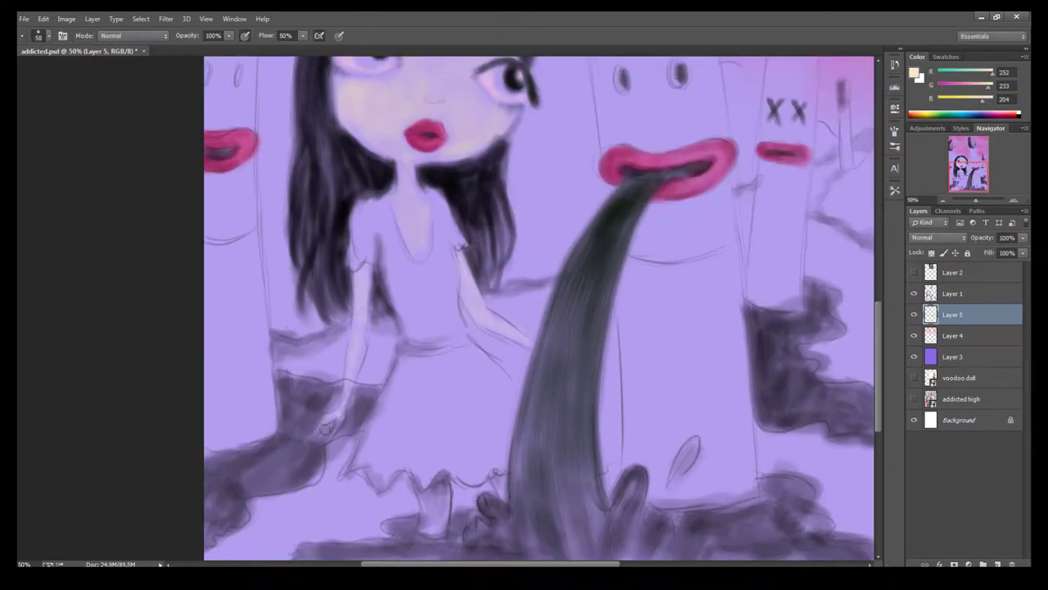
drag(434, 495, 434, 533)
scroll(439, 277, up, 4)
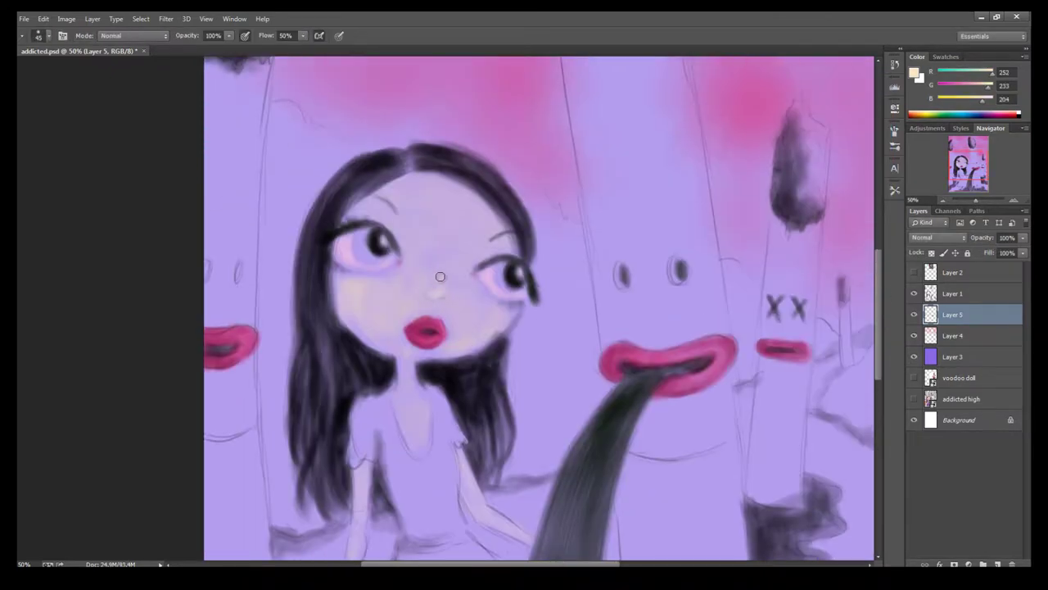
Step: Sample a pale pink from the face and shade around the girl's eyes, then sample a deeper pink
key(F6)
click(455, 233)
key(Return)
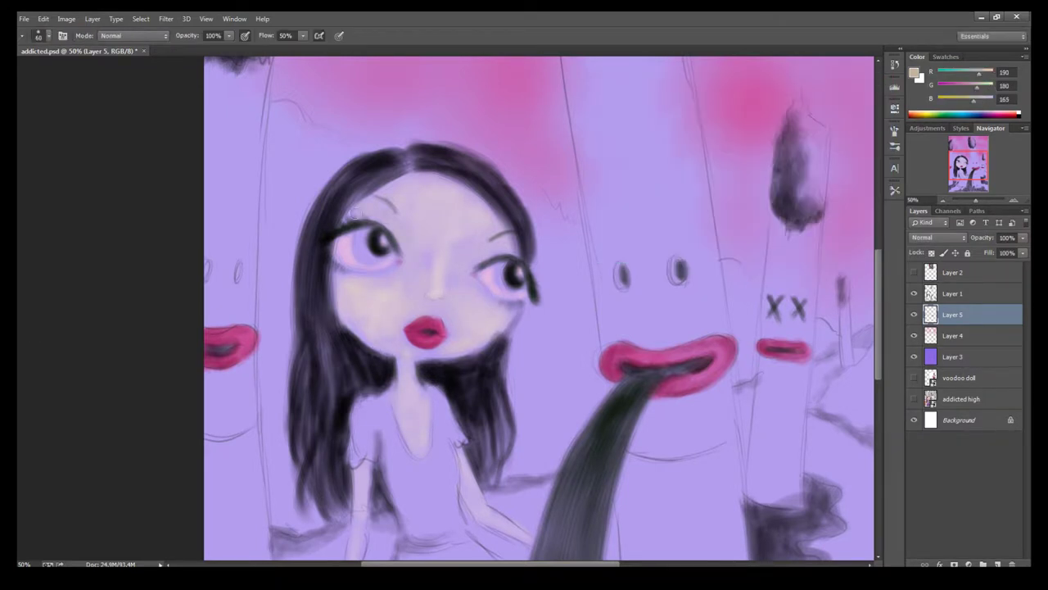
drag(483, 250, 416, 228)
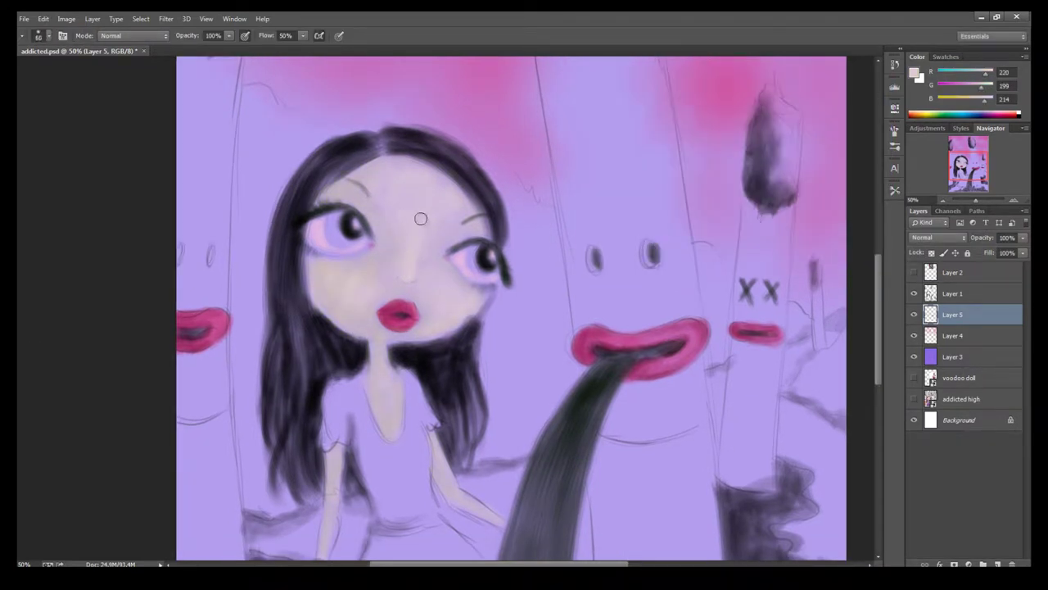
alt+click(744, 171)
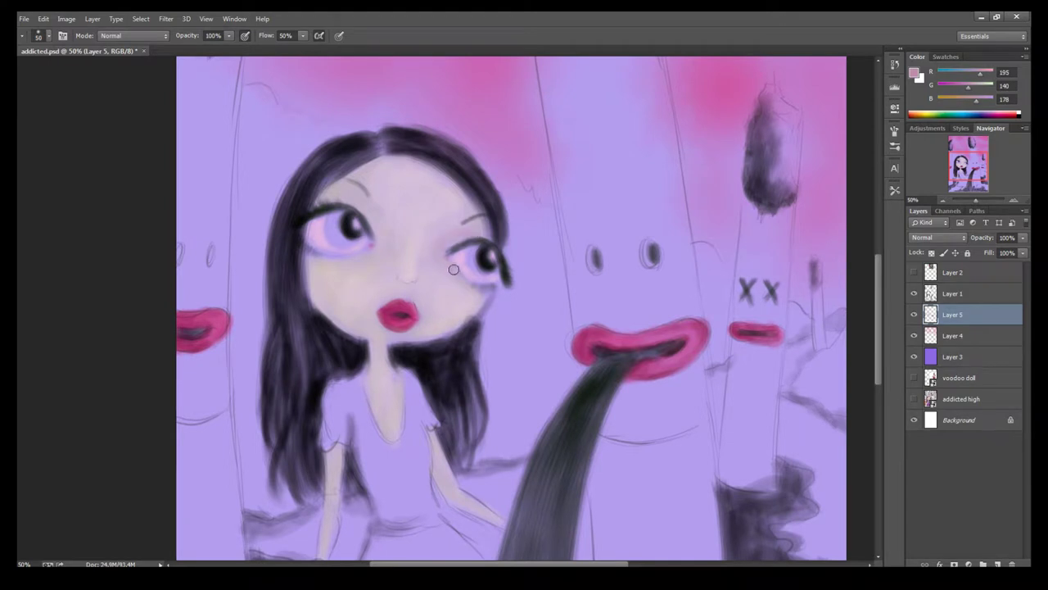
Step: Pick a pale pink and paint highlights down the middle cigarette creature from top to base
click(913, 73)
click(622, 112)
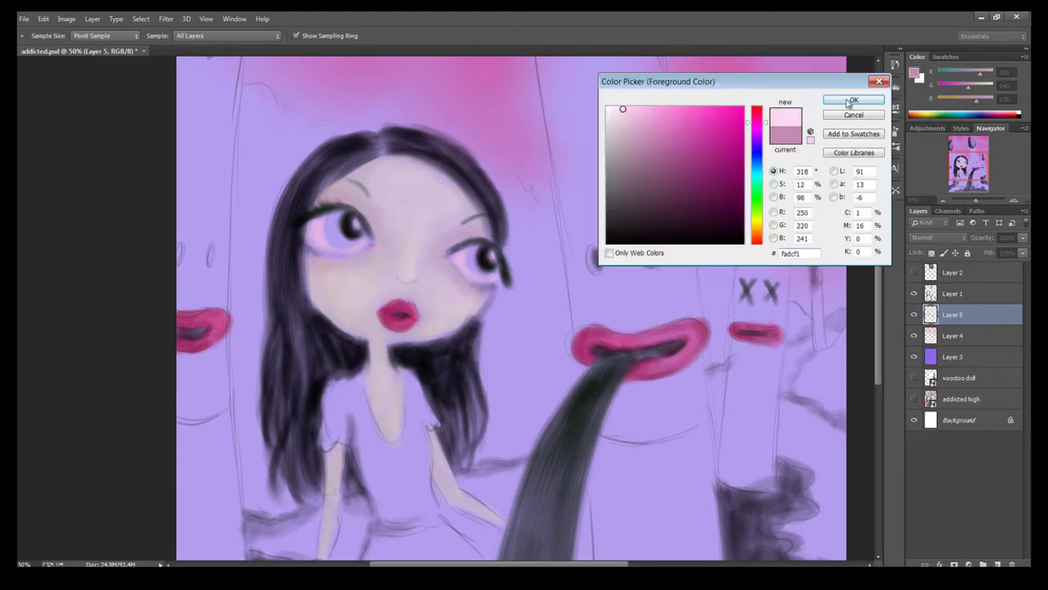
key(Return)
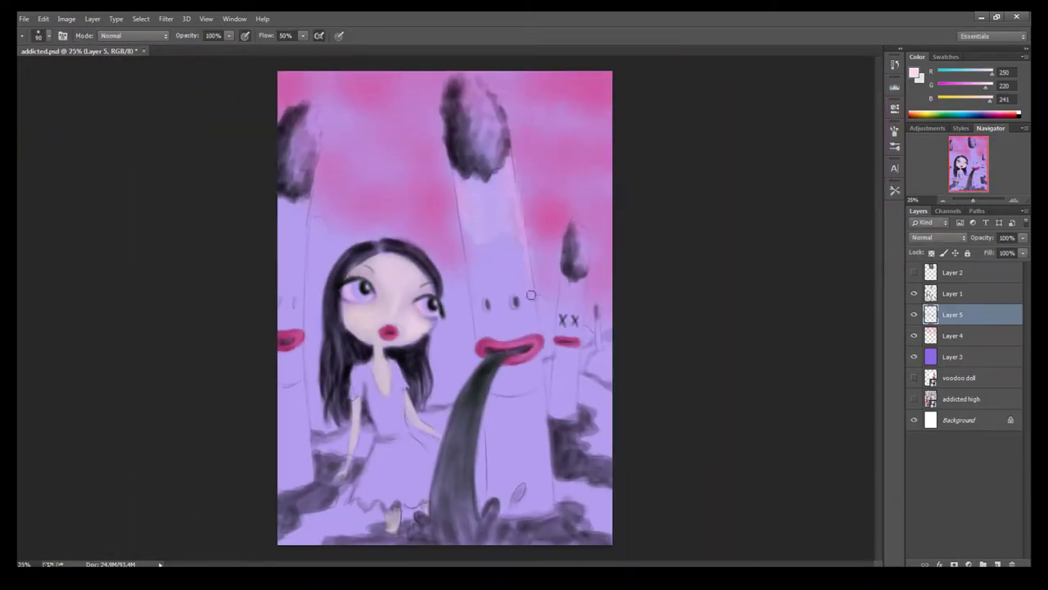
key(bracketright)
key(bracketright)
mouse_move(531, 295)
mouse_down()
mouse_move(492, 188)
mouse_move(491, 327)
mouse_up()
drag(470, 188, 500, 279)
mouse_move(528, 315)
mouse_down()
mouse_move(534, 382)
mouse_move(577, 295)
mouse_up()
drag(565, 360, 574, 283)
drag(582, 246, 483, 90)
Step: Darken the sky with broad deep-purple strokes using a large brush
key(bracketleft)
key(ctrl+minus)
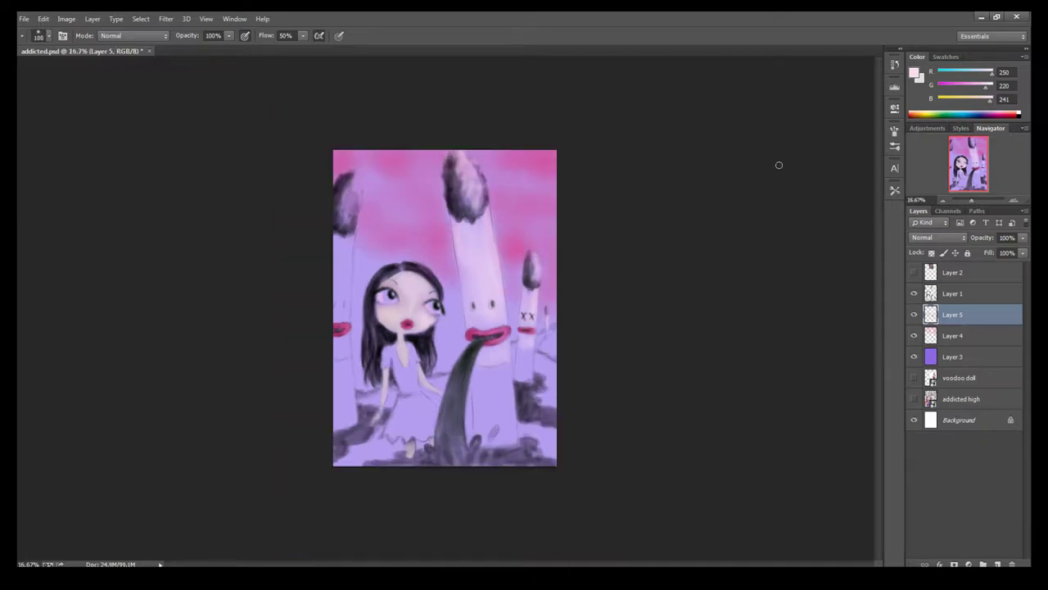
key(alt+bracketleft)
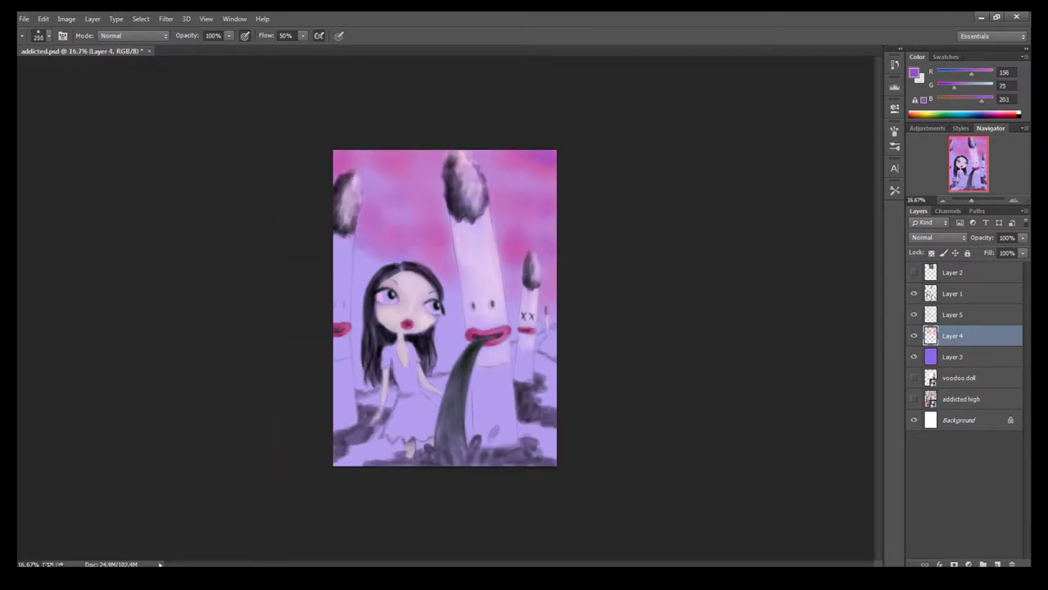
key(bracketright)
key(bracketright)
mouse_move(520, 145)
mouse_down()
mouse_move(339, 164)
mouse_move(434, 270)
mouse_up()
drag(512, 237, 544, 311)
drag(393, 201, 381, 209)
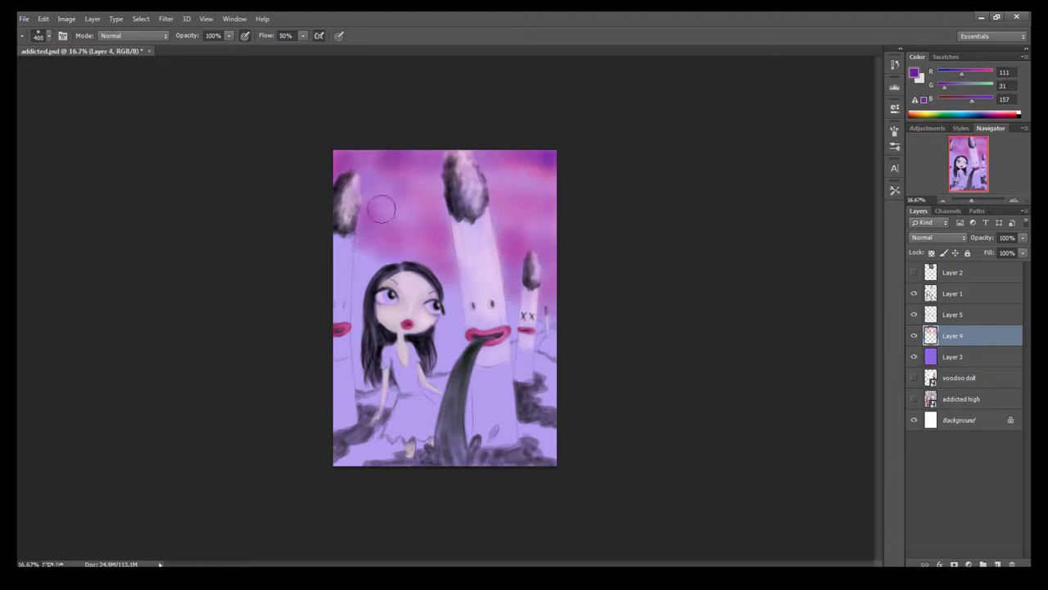
Step: Pick a pale grey and paint grey hills around the girl
key(ctrl+plus)
click(914, 72)
click(610, 155)
key(Return)
key(bracketleft)
key(bracketleft)
key(bracketleft)
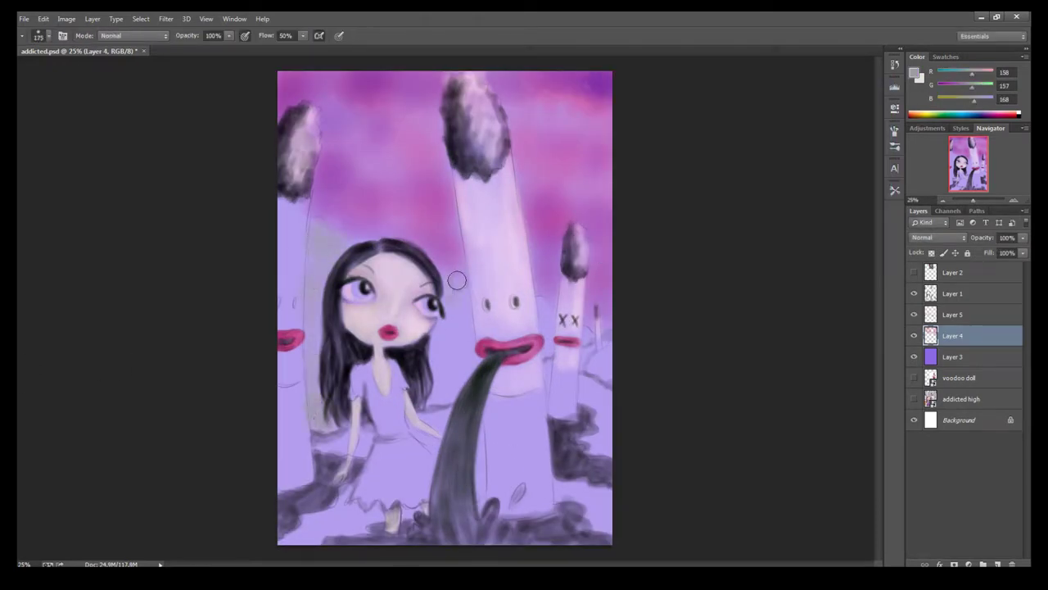
key(bracketleft)
key(bracketleft)
mouse_move(456, 281)
mouse_down()
mouse_move(327, 426)
mouse_move(417, 401)
mouse_move(483, 434)
mouse_move(586, 439)
mouse_move(597, 385)
mouse_move(589, 524)
mouse_move(458, 524)
mouse_move(320, 460)
mouse_move(335, 508)
mouse_move(409, 508)
mouse_up()
Step: Shade grey around the girl's lower legs, the right edge and beside her hair
key(bracketright)
key(bracketright)
key(bracketright)
drag(598, 426, 602, 508)
key(bracketleft)
key(bracketleft)
key(bracketleft)
drag(549, 369, 590, 345)
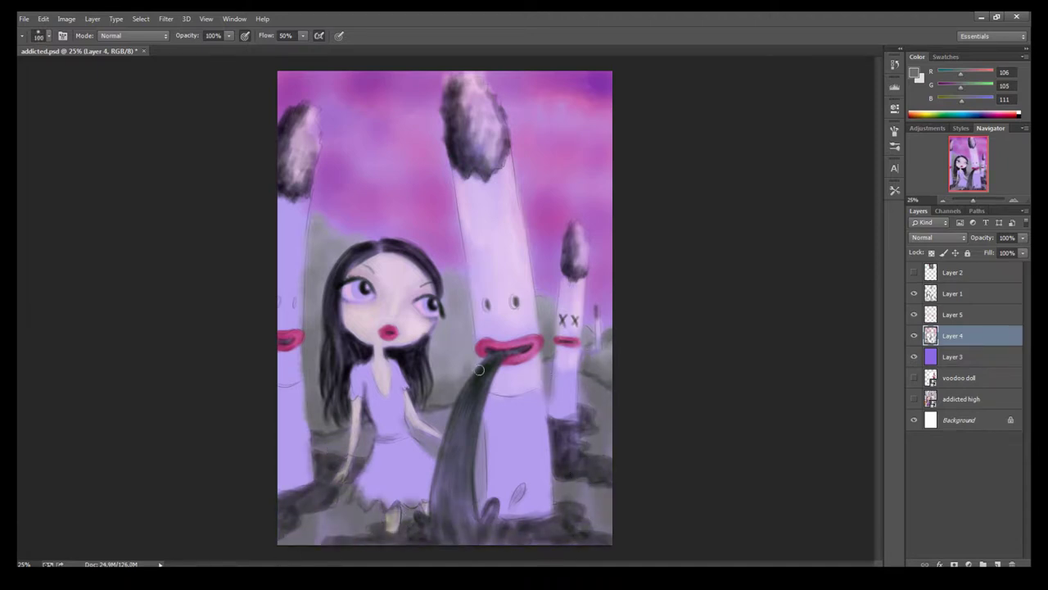
drag(438, 322, 453, 291)
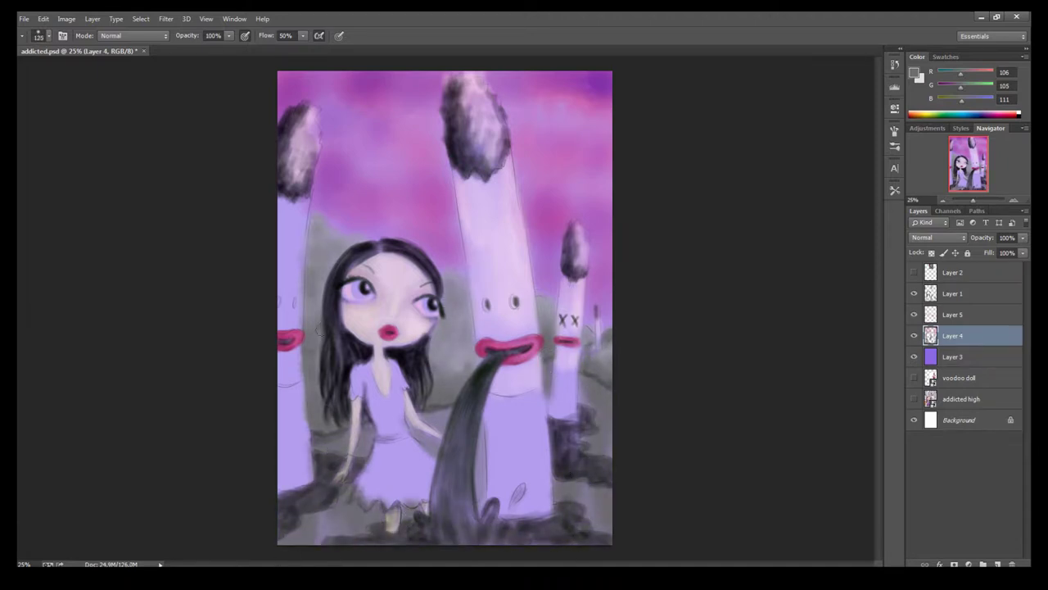
Step: Switch to a darker grey and paint dark ground shading along the bottom and beside the hair
click(914, 72)
click(615, 205)
click(870, 98)
mouse_move(344, 434)
mouse_down()
mouse_move(315, 360)
mouse_move(328, 409)
mouse_up()
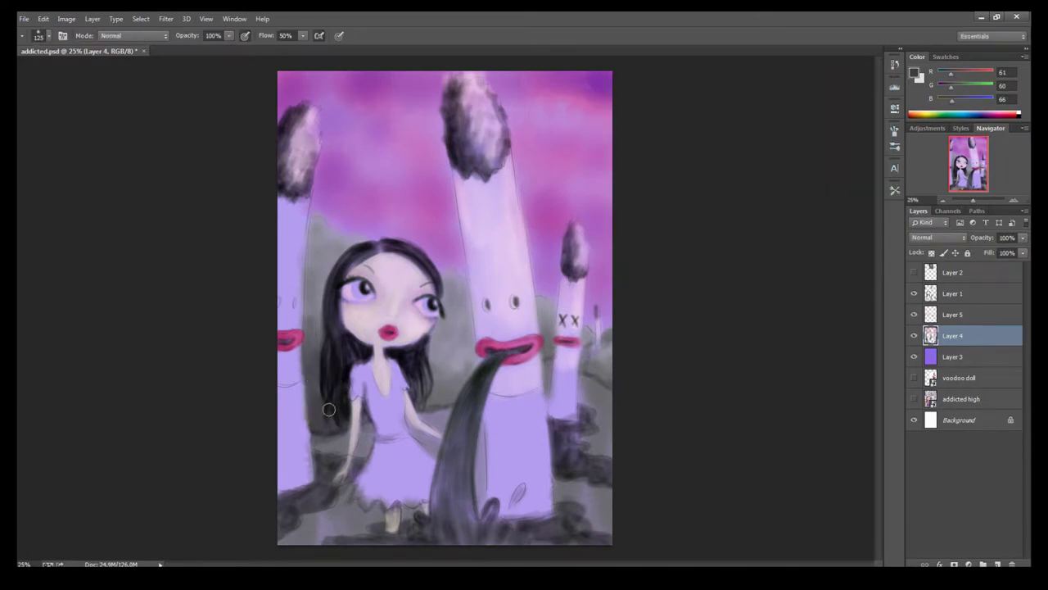
mouse_move(322, 450)
mouse_down()
mouse_move(304, 502)
mouse_move(330, 540)
mouse_move(561, 516)
mouse_move(602, 446)
mouse_move(598, 385)
mouse_move(578, 373)
mouse_up()
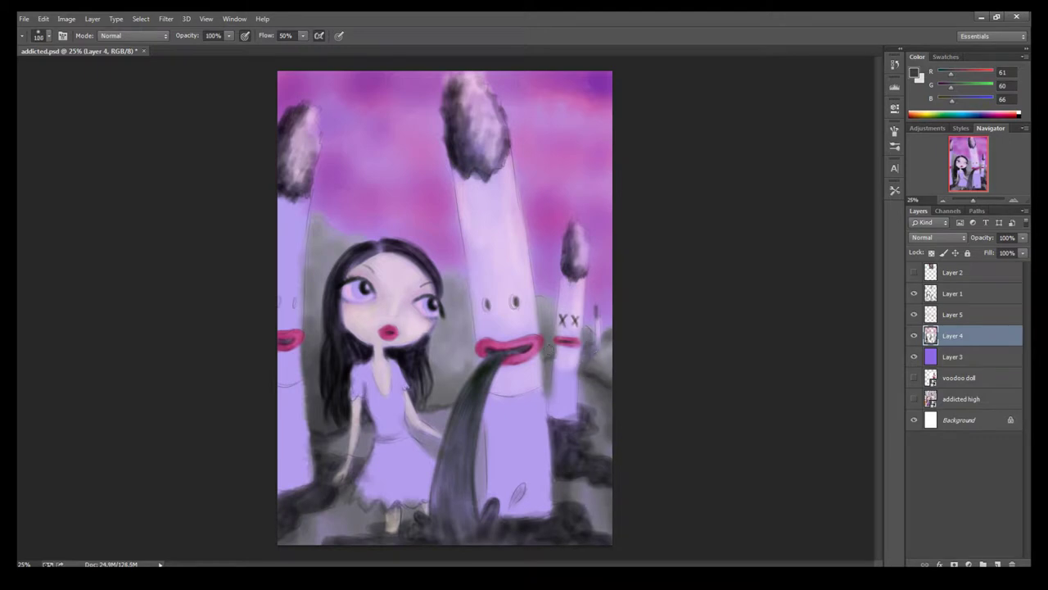
drag(461, 393, 359, 435)
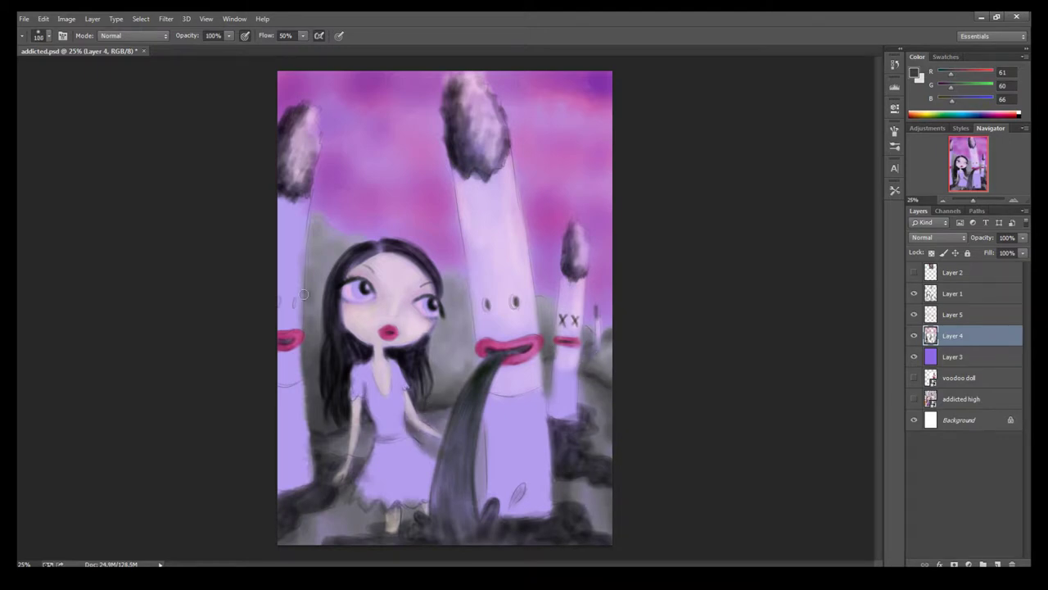
key(ctrl+plus)
key(ctrl+plus)
key(ctrl+plus)
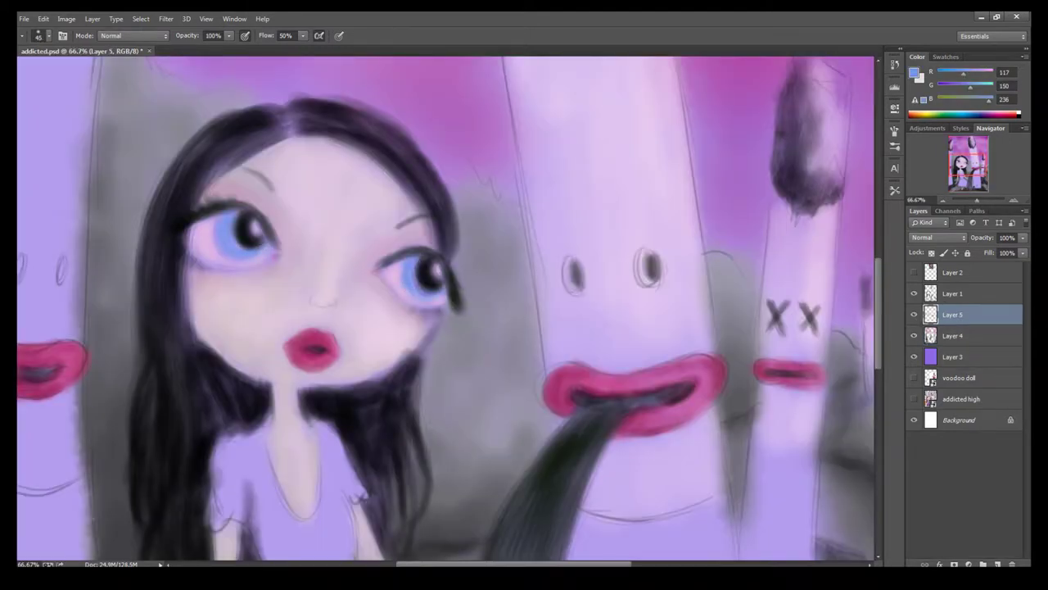
Step: Zoom in and paint fuller, deeper blue irises in both eyes
key(ctrl+plus)
drag(311, 242, 330, 305)
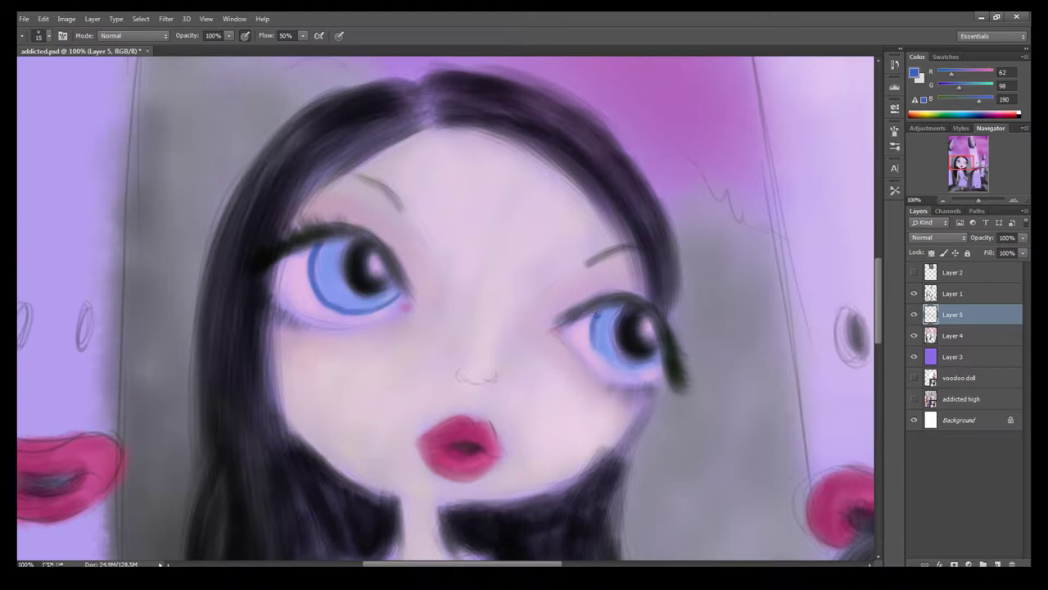
drag(597, 314, 652, 370)
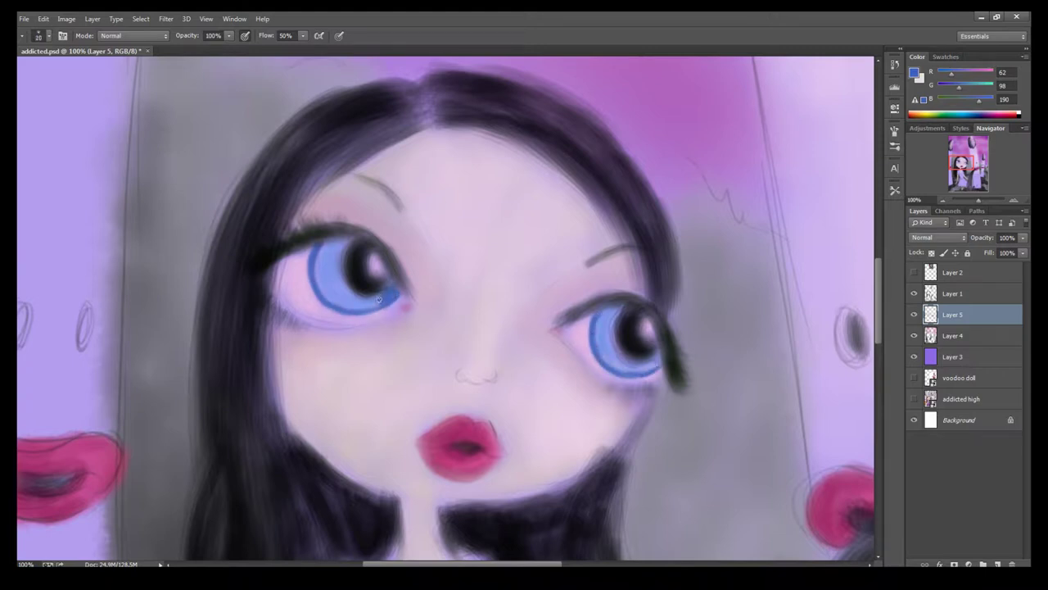
key(bracketright)
drag(349, 247, 352, 305)
drag(606, 307, 655, 352)
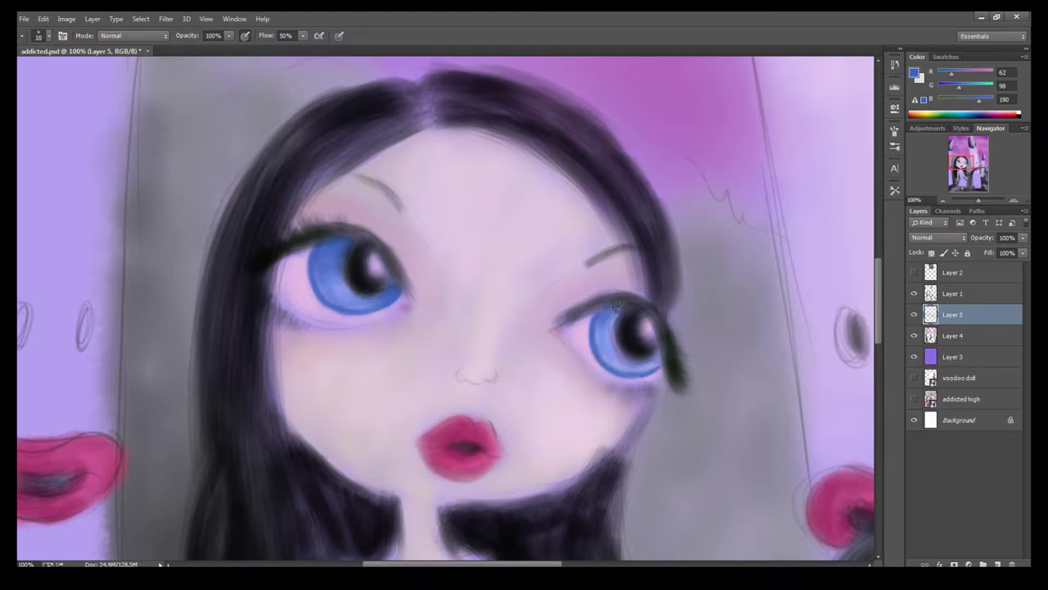
Step: Switch to black on Layer 1 and add upper-lid liner and dark lashes
alt+click(745, 170)
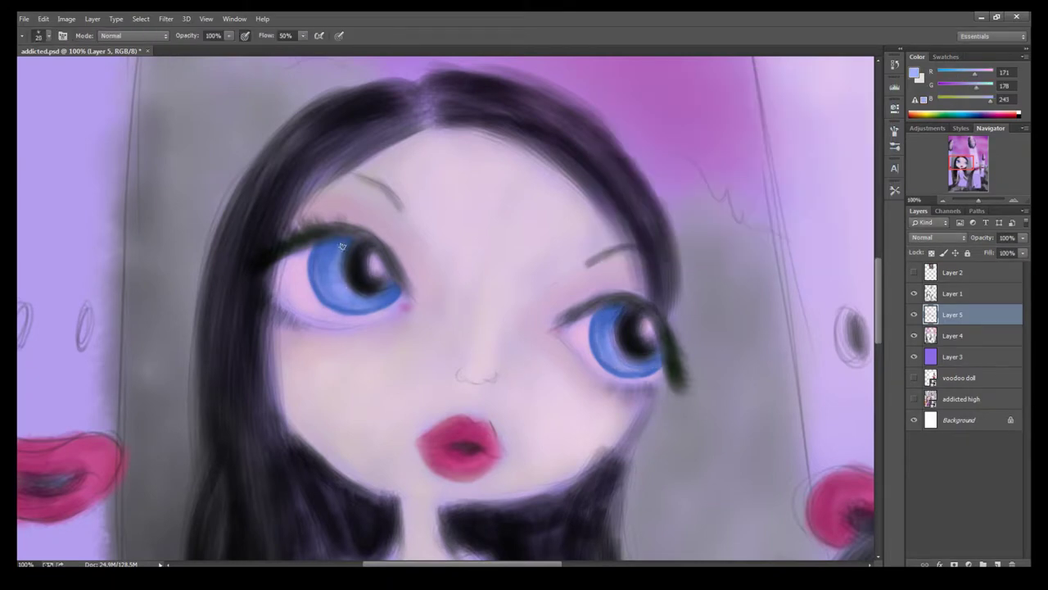
key(d)
key(alt+bracketright)
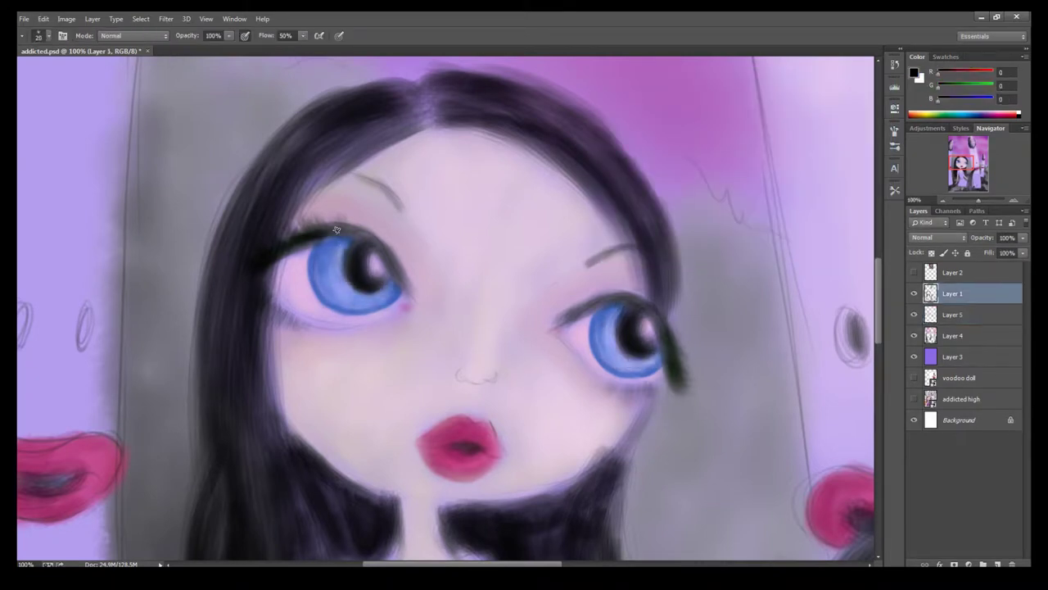
mouse_move(309, 231)
mouse_down()
mouse_move(385, 261)
mouse_move(414, 301)
mouse_up()
mouse_move(610, 305)
mouse_down()
mouse_move(550, 328)
mouse_move(659, 321)
mouse_move(678, 383)
mouse_move(680, 341)
mouse_up()
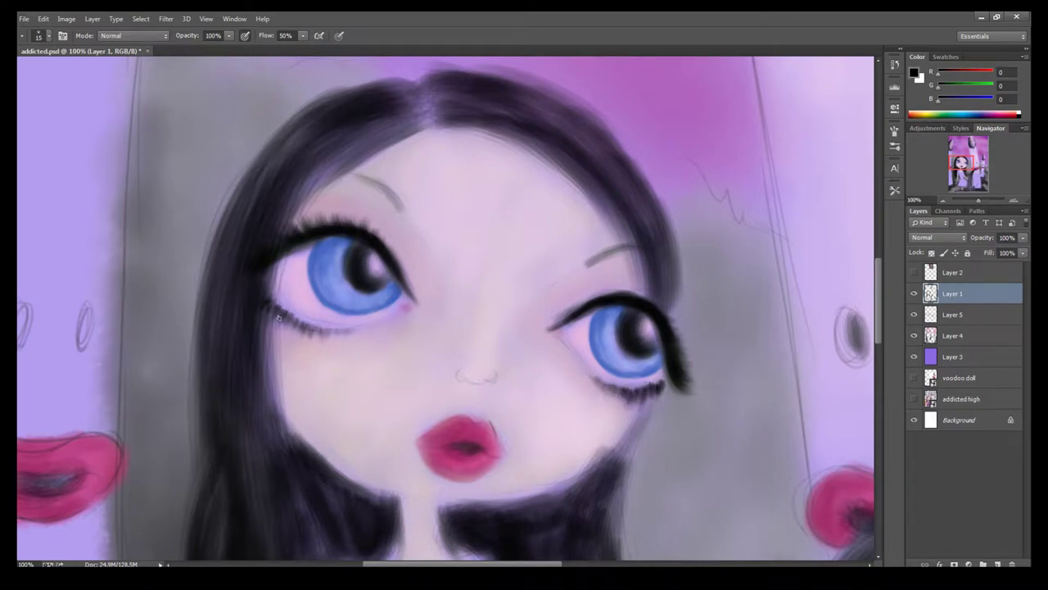
Step: Darken the hair along the right jawline and temple, and add a left brow
key(bracketright)
mouse_move(651, 394)
mouse_down()
mouse_move(588, 475)
mouse_move(491, 503)
mouse_move(450, 529)
mouse_move(517, 533)
mouse_move(639, 447)
mouse_move(614, 524)
mouse_up()
mouse_move(655, 259)
mouse_down()
mouse_move(557, 145)
mouse_move(620, 222)
mouse_move(598, 185)
mouse_up()
drag(401, 207, 377, 184)
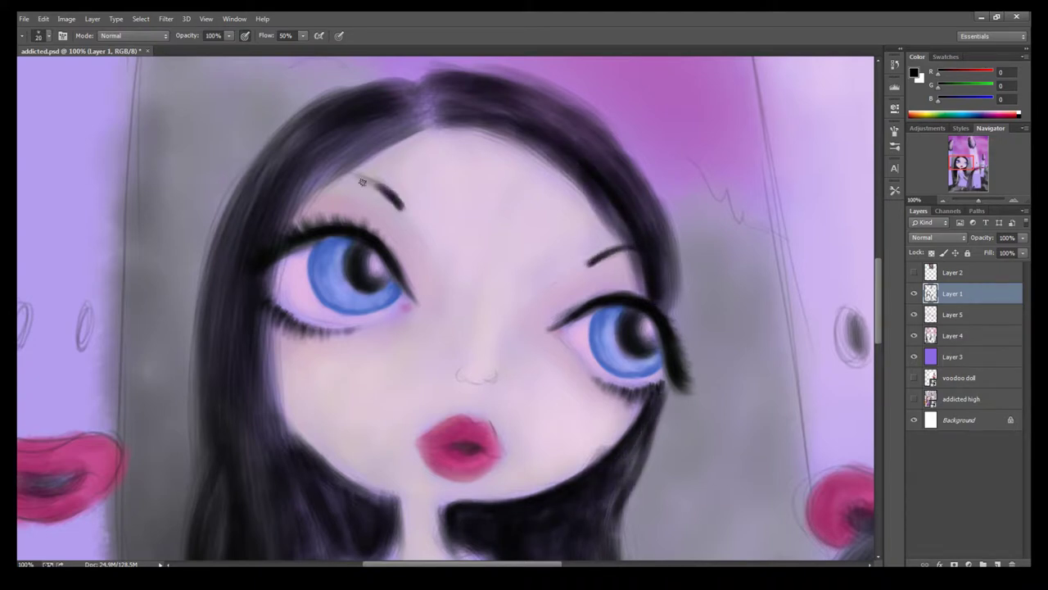
mouse_move(386, 141)
mouse_down()
mouse_move(423, 100)
mouse_move(462, 122)
mouse_up()
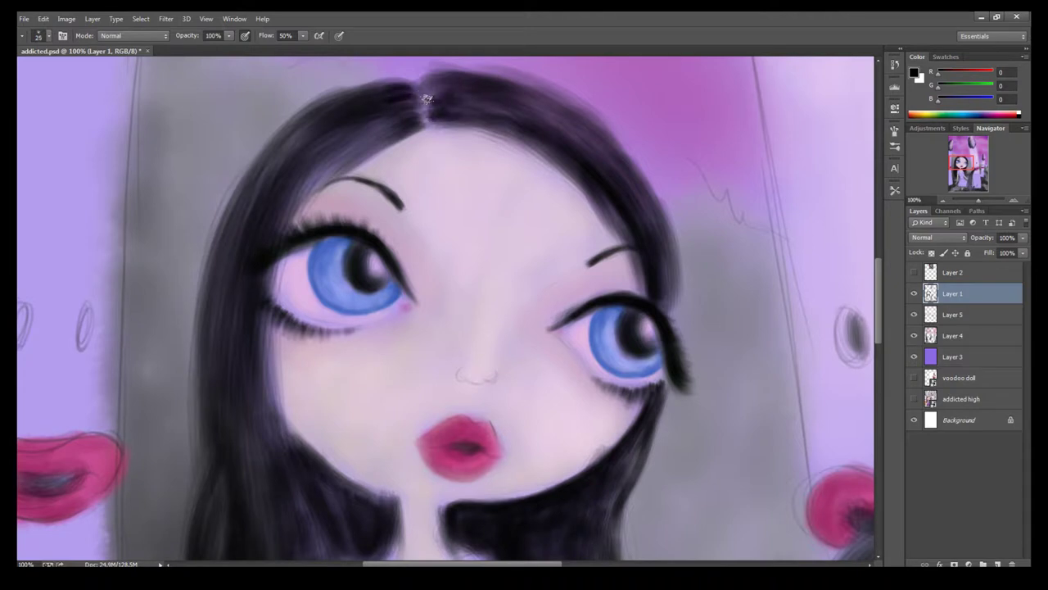
Step: Darken the hair at the parting, left hairline and cheek, and deepen the pupil and lashes
drag(419, 74, 489, 115)
drag(393, 133, 286, 221)
drag(344, 160, 322, 181)
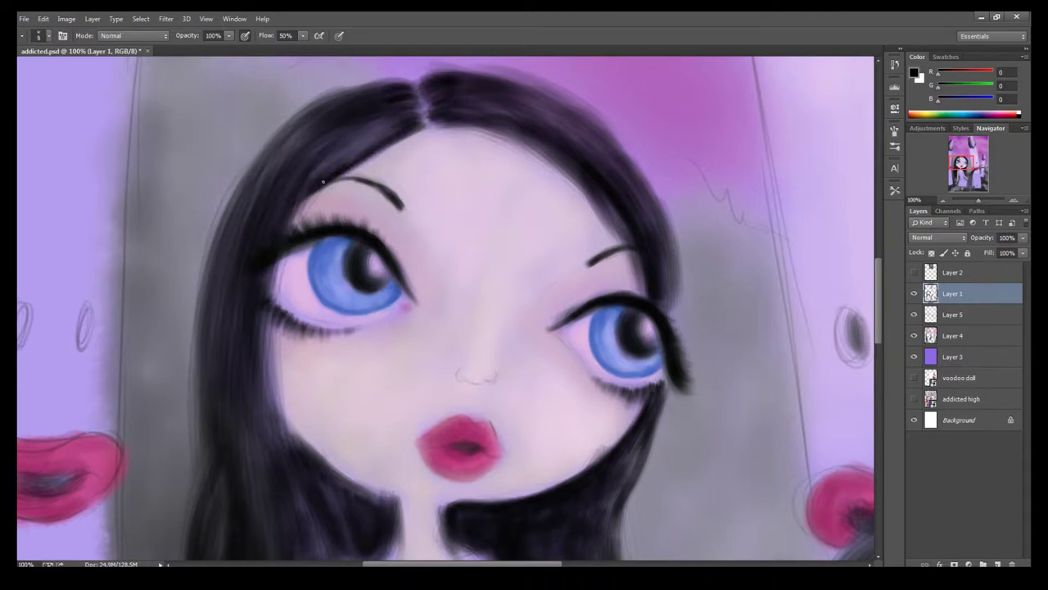
mouse_move(272, 334)
mouse_down()
mouse_move(276, 428)
mouse_move(339, 489)
mouse_move(338, 473)
mouse_move(387, 497)
mouse_move(399, 544)
mouse_up()
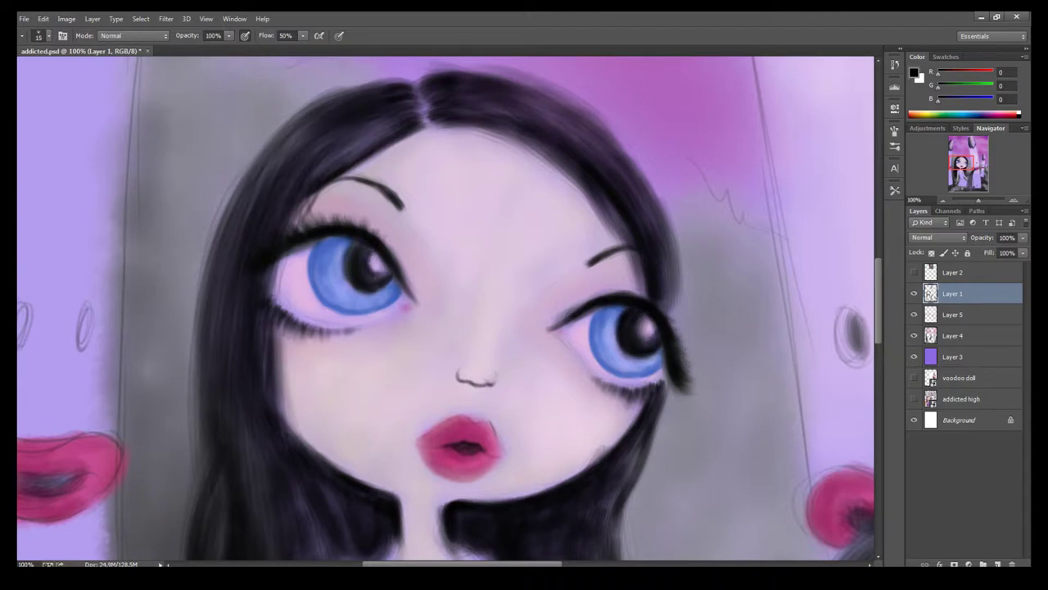
drag(360, 240, 389, 270)
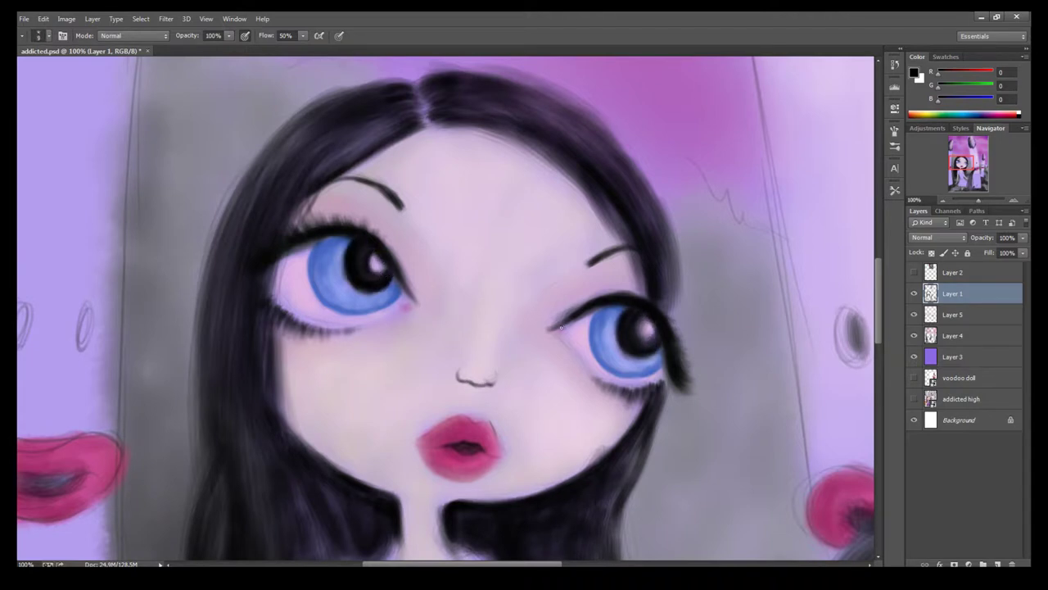
mouse_move(573, 324)
mouse_down()
mouse_move(635, 304)
mouse_move(667, 373)
mouse_up()
Step: Darken the outer edges of the girl's hair with a larger black brush
key(ctrl+minus)
key(bracketright)
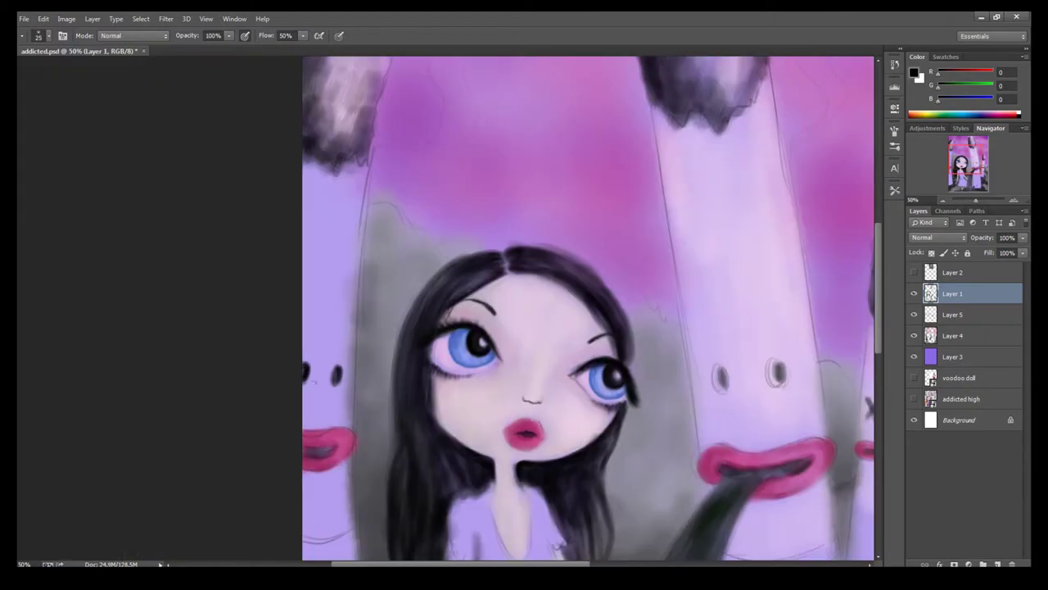
key(bracketright)
drag(395, 422, 446, 274)
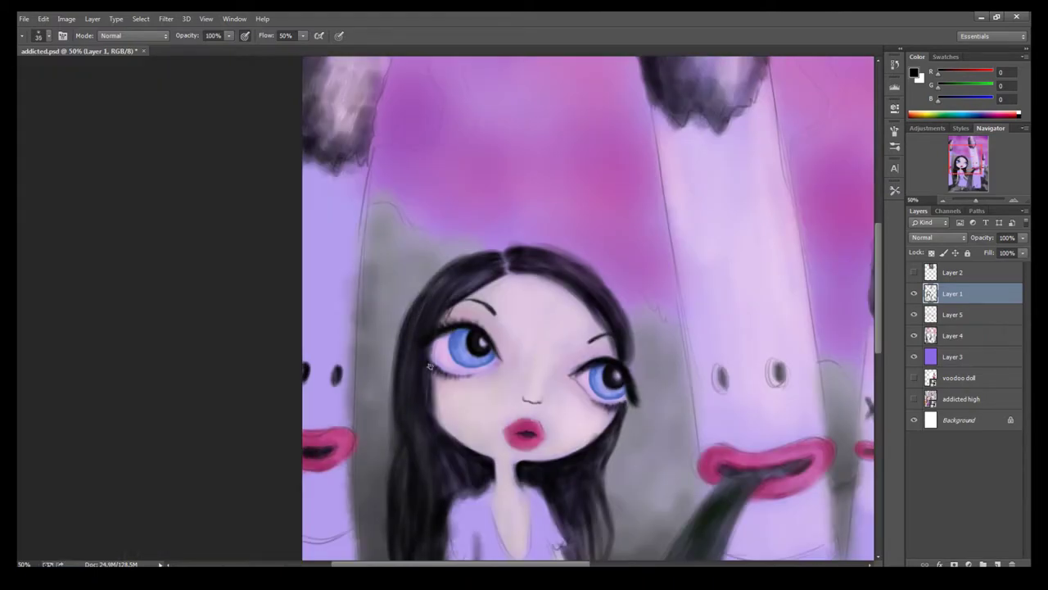
key(bracketleft)
key(bracketleft)
key(bracketleft)
key(ctrl+plus)
key(ctrl+plus)
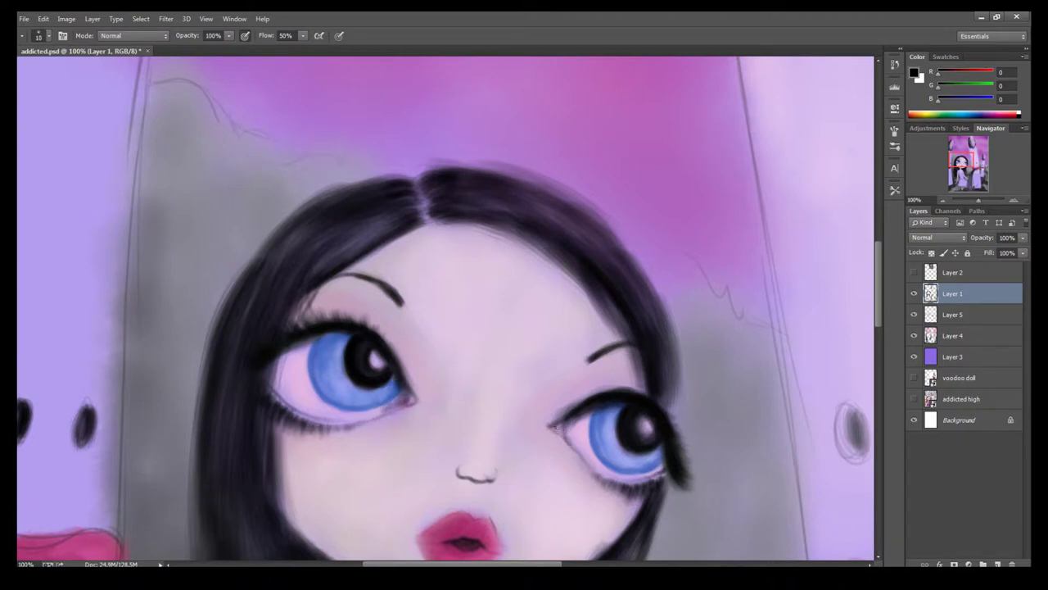
Step: Repaint the cigarette creatures' eyes, XX marks and mouth darker
key(e)
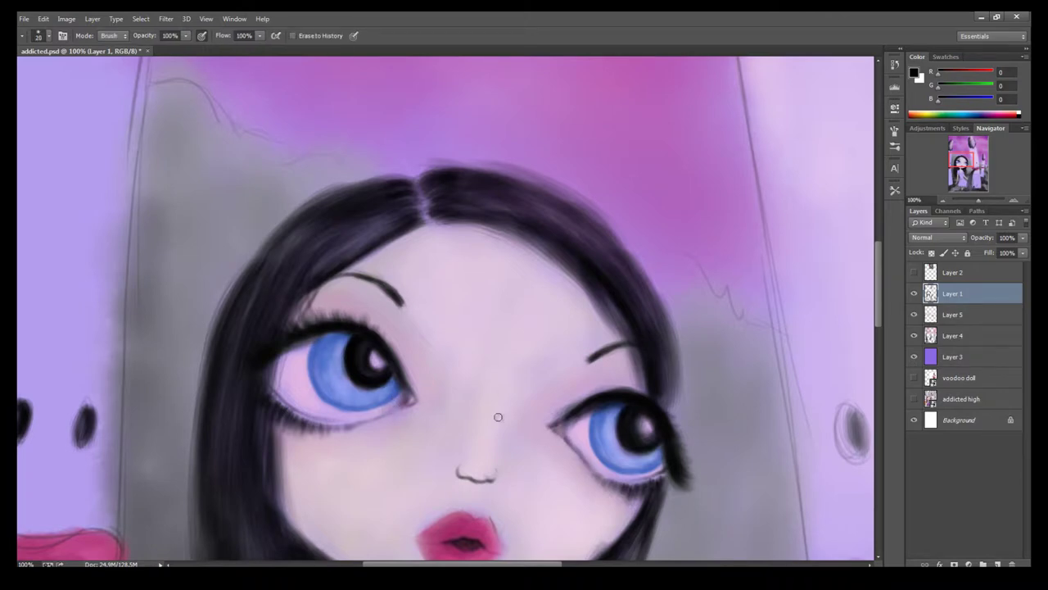
key(b)
key(ctrl+minus)
drag(576, 327, 577, 354)
mouse_move(648, 321)
mouse_down()
mouse_move(647, 344)
mouse_move(644, 324)
mouse_up()
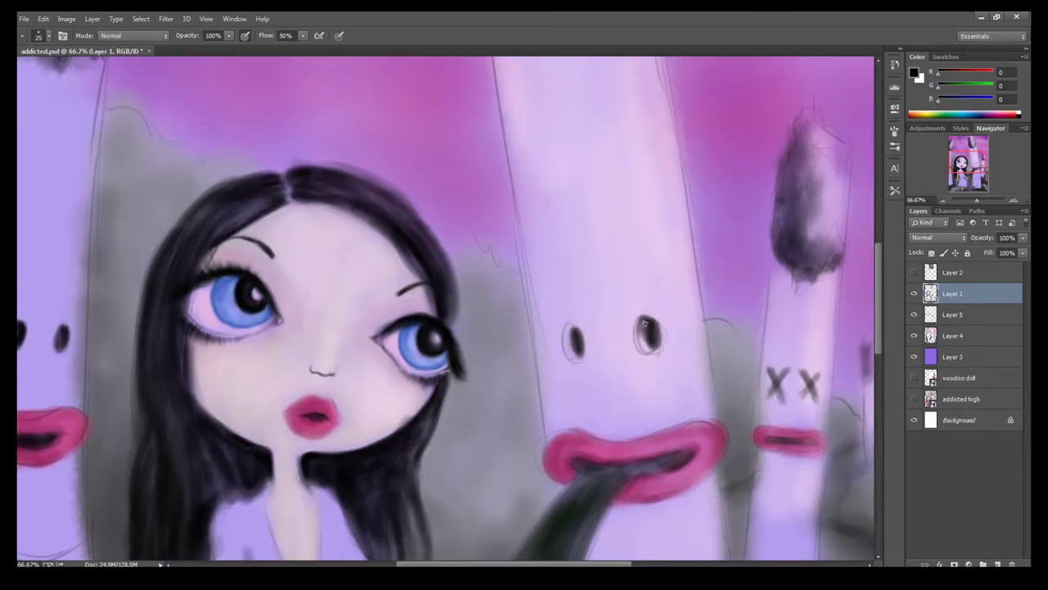
drag(571, 327, 575, 355)
drag(642, 326, 643, 351)
drag(770, 369, 784, 400)
mouse_move(803, 368)
mouse_down()
mouse_move(815, 398)
mouse_move(801, 402)
mouse_up()
mouse_move(568, 463)
mouse_down()
mouse_move(645, 469)
mouse_move(698, 452)
mouse_move(570, 467)
mouse_move(643, 470)
mouse_move(565, 485)
mouse_move(582, 540)
mouse_up()
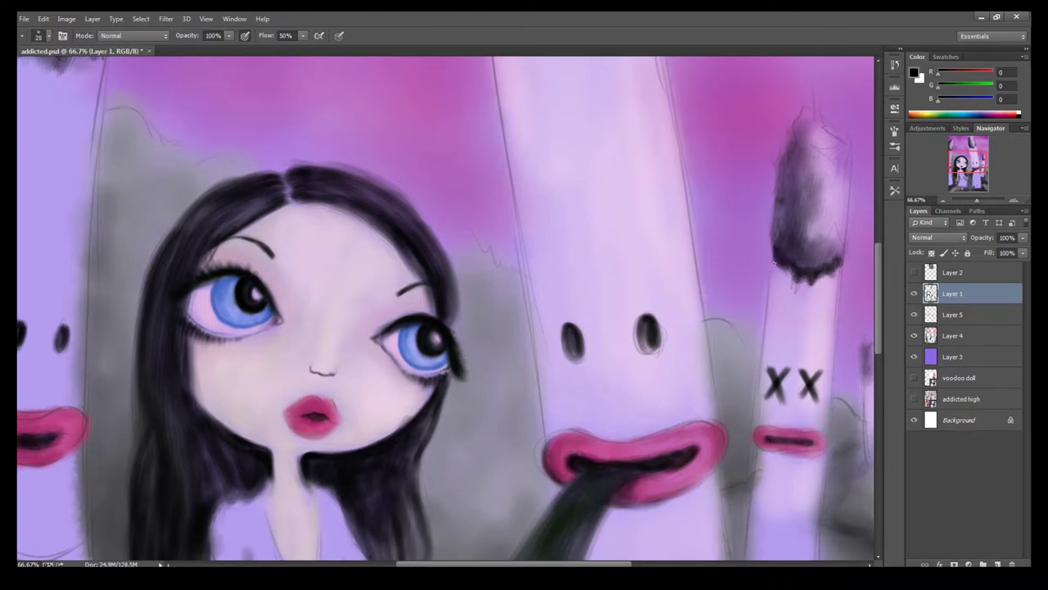
Step: Darken and extend the right cigarette's smoky burnt tip
mouse_move(775, 237)
mouse_down()
mouse_move(786, 156)
mouse_move(790, 213)
mouse_move(809, 230)
mouse_move(815, 209)
mouse_move(819, 245)
mouse_up()
drag(798, 144, 823, 254)
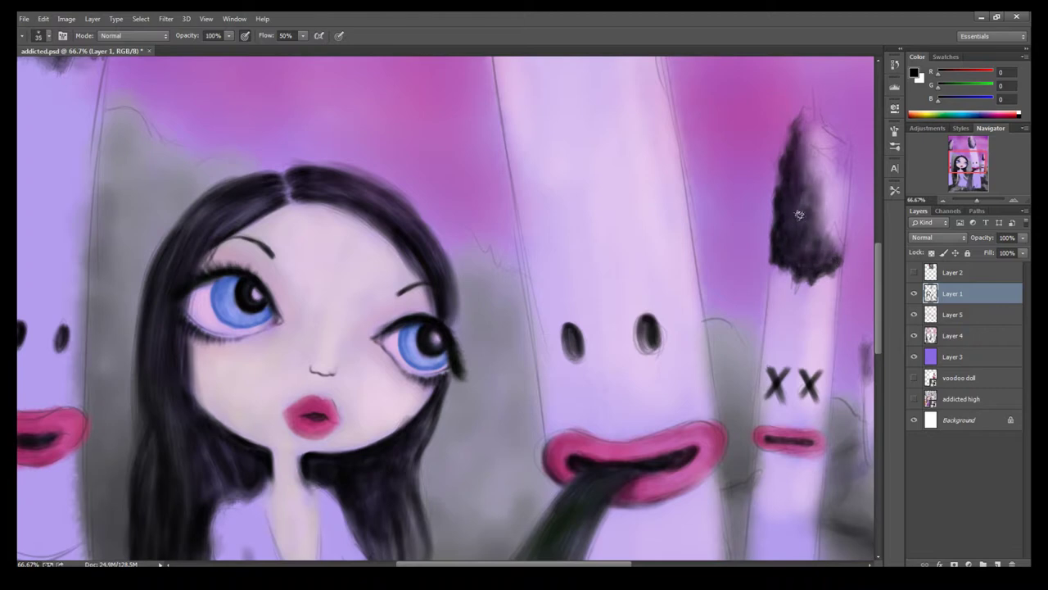
scroll(799, 213, up, 1)
scroll(491, 311, up, 5)
mouse_move(481, 303)
mouse_down()
mouse_move(578, 328)
mouse_move(625, 273)
mouse_move(565, 311)
mouse_move(487, 298)
mouse_move(471, 246)
mouse_move(553, 255)
mouse_move(498, 240)
mouse_move(510, 180)
mouse_move(462, 164)
mouse_move(457, 120)
mouse_move(513, 306)
mouse_move(549, 319)
mouse_move(566, 298)
mouse_move(491, 311)
mouse_move(495, 406)
mouse_move(512, 434)
mouse_up()
Step: On Layer 5, shade the large and small cigarettes' left edges dark grey-purple
click(944, 201)
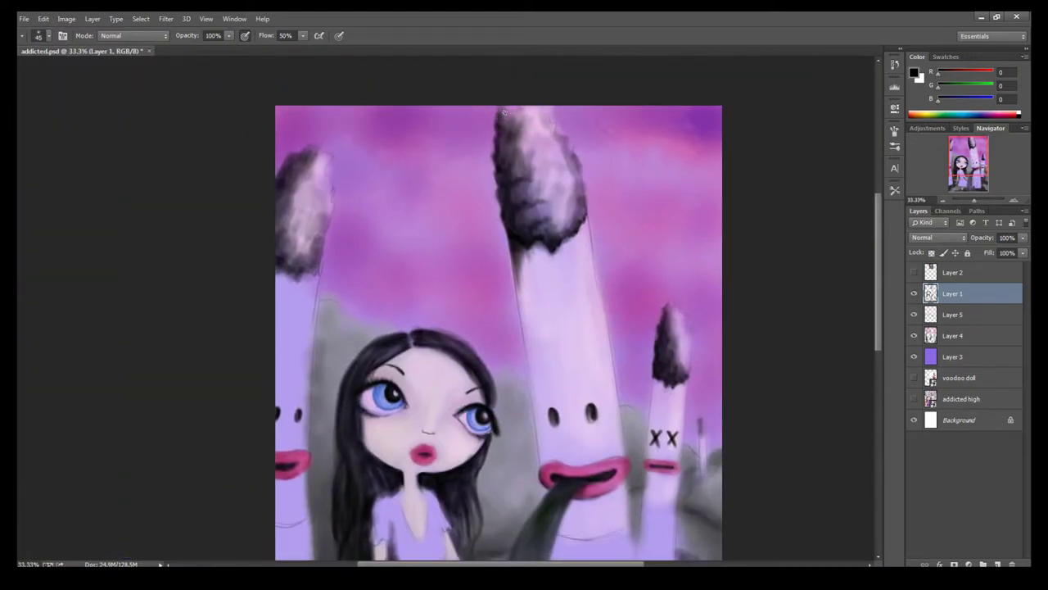
mouse_move(292, 153)
mouse_down()
mouse_move(315, 174)
mouse_move(286, 189)
mouse_move(258, 74)
mouse_up()
key(alt+bracketleft)
drag(471, 156, 498, 260)
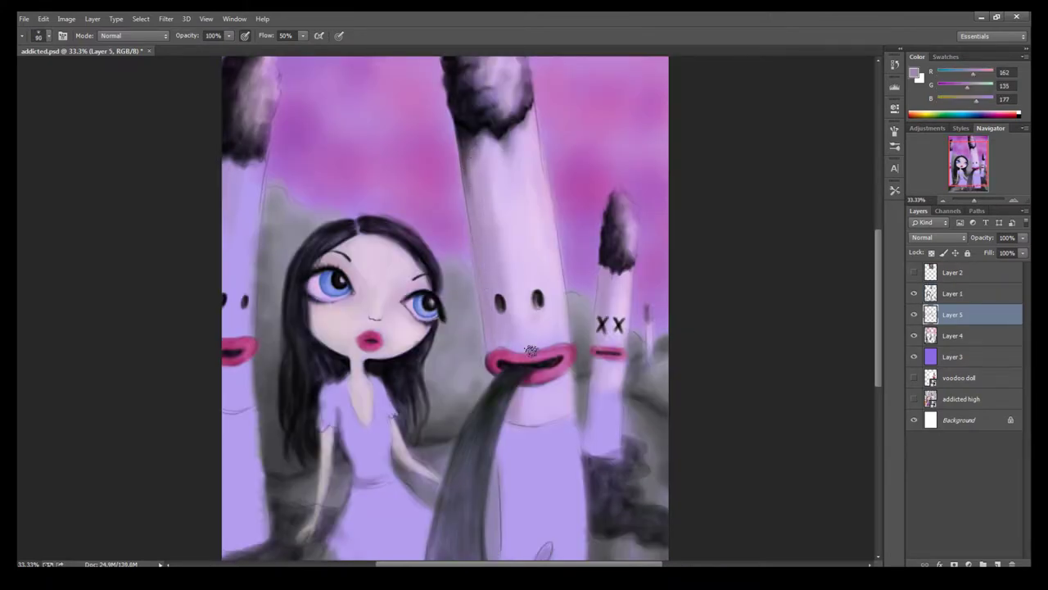
alt+click(528, 392)
mouse_move(462, 160)
mouse_down()
mouse_move(491, 352)
mouse_move(495, 340)
mouse_up()
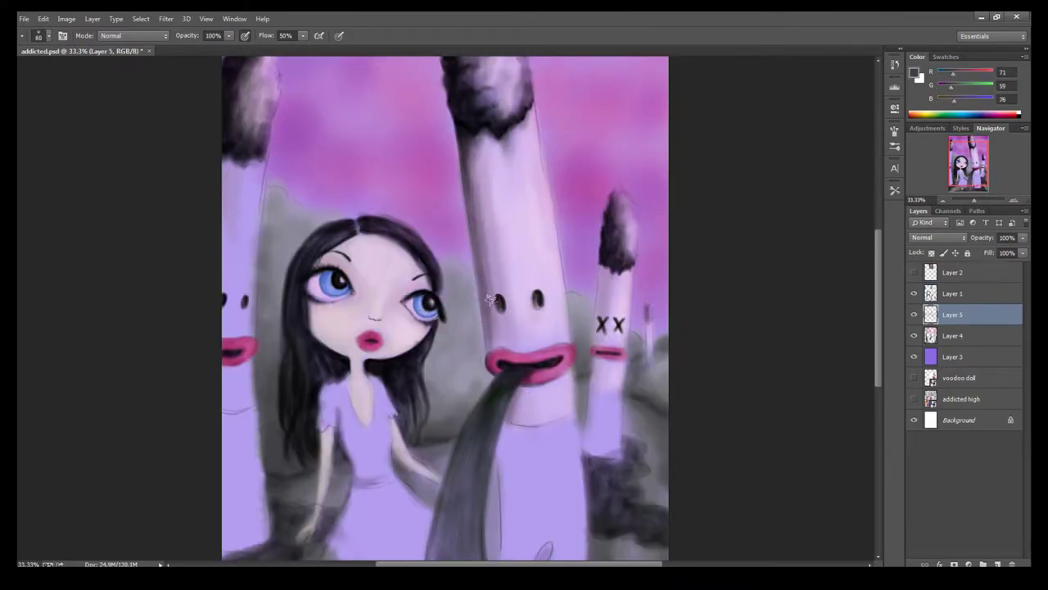
drag(487, 283, 506, 348)
drag(602, 266, 596, 374)
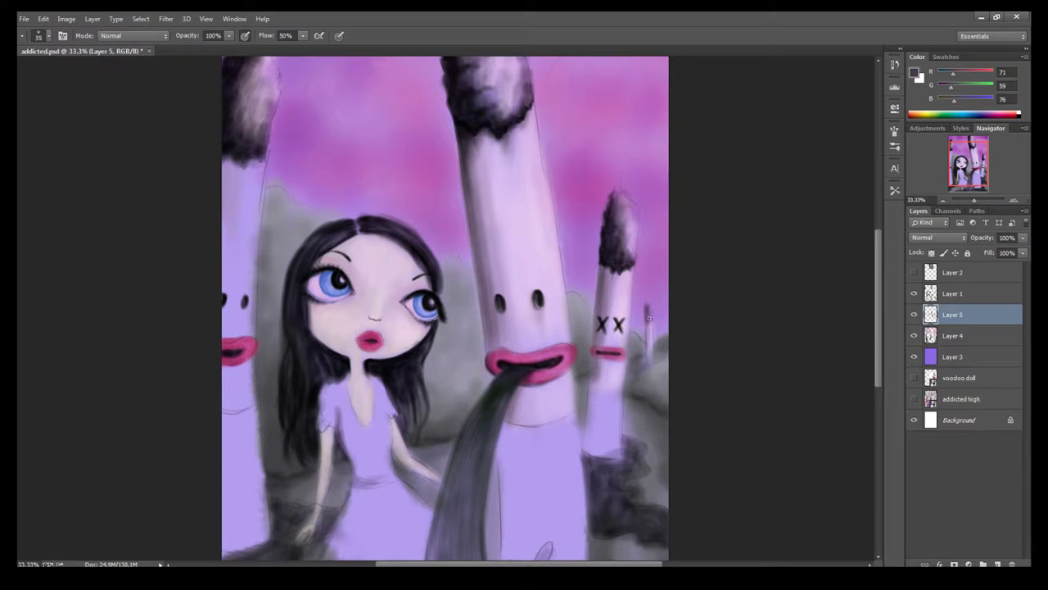
Step: Sample light purple and brighten the left cigarette's left side with a larger brush
key(bracketright)
key(bracketright)
key(bracketright)
alt+click(275, 211)
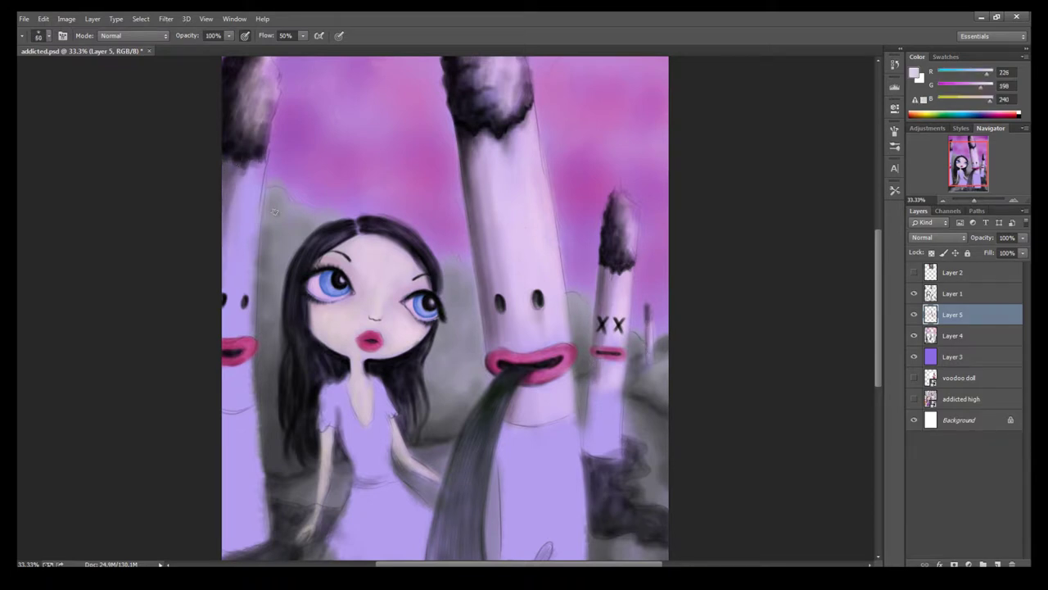
drag(249, 160, 246, 286)
drag(237, 197, 236, 327)
drag(230, 176, 249, 412)
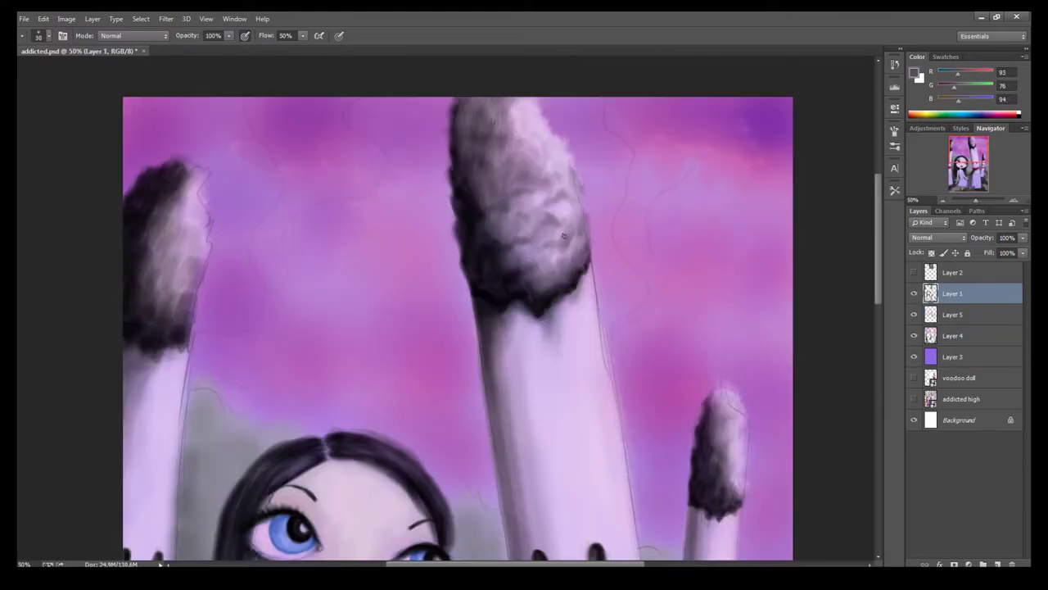
Step: Add darker texture to the ash tips of the big, left and small cigarettes
alt+click(456, 121)
mouse_move(466, 147)
mouse_down()
mouse_move(516, 185)
mouse_move(552, 271)
mouse_up()
mouse_move(168, 297)
mouse_down()
mouse_move(180, 270)
mouse_move(162, 227)
mouse_up()
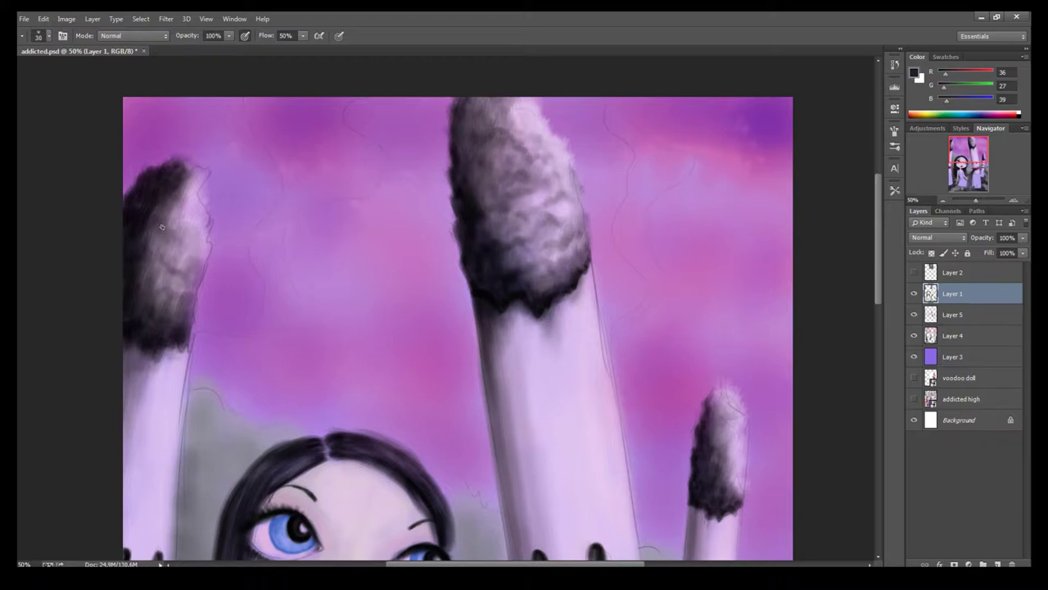
drag(715, 463, 731, 412)
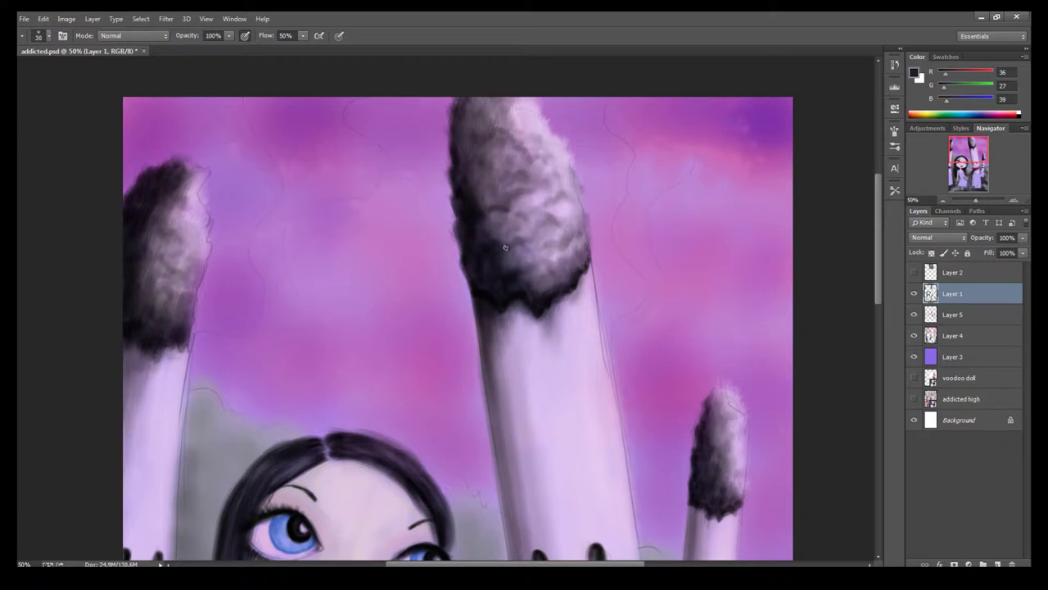
drag(505, 247, 550, 245)
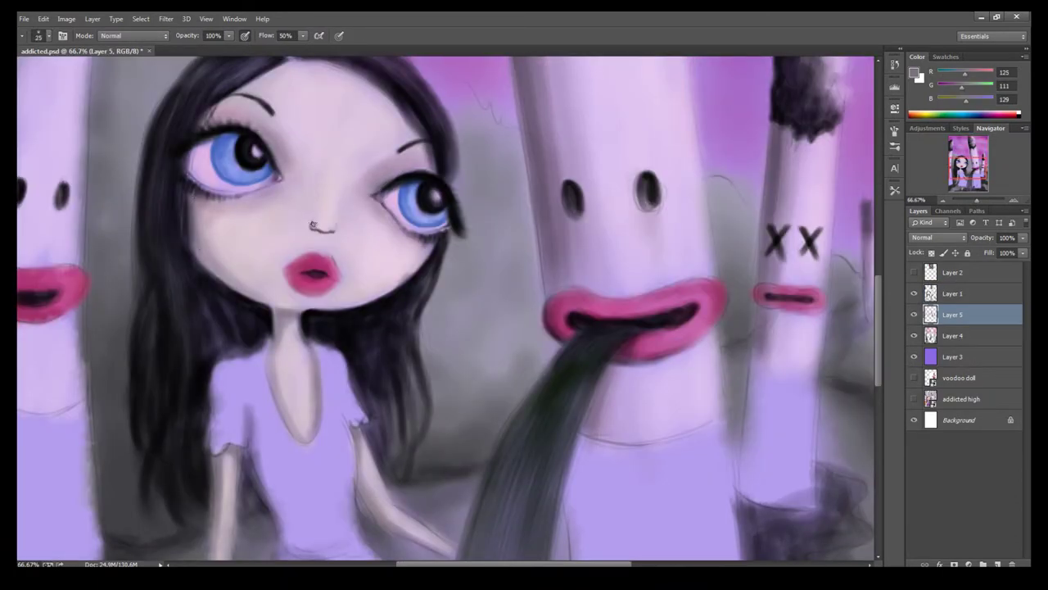
Step: Zoom in on the lips and outline them with a thin dark line
key(ctrl+plus)
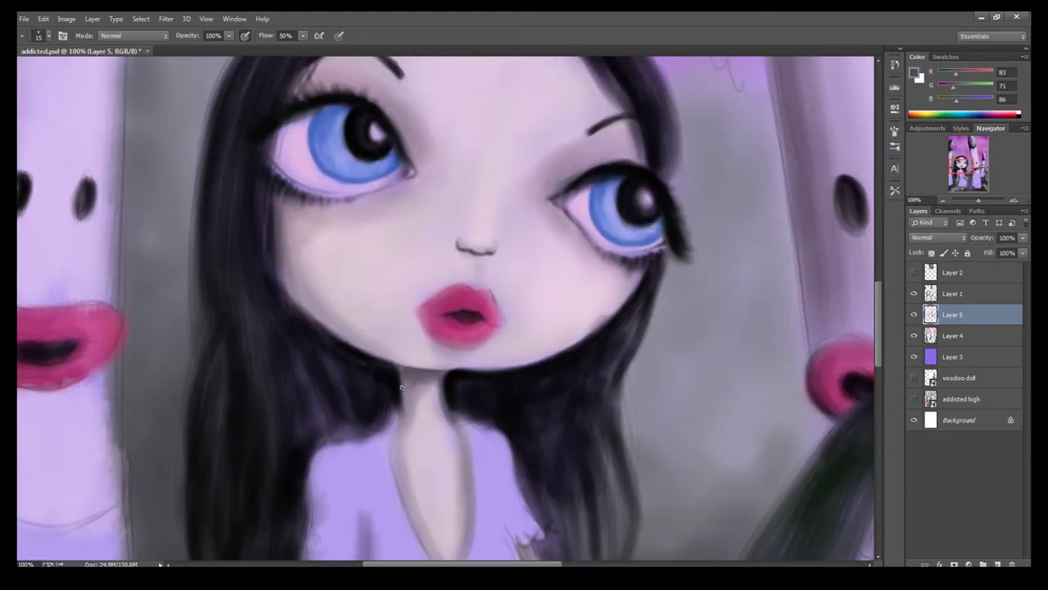
drag(465, 524, 465, 311)
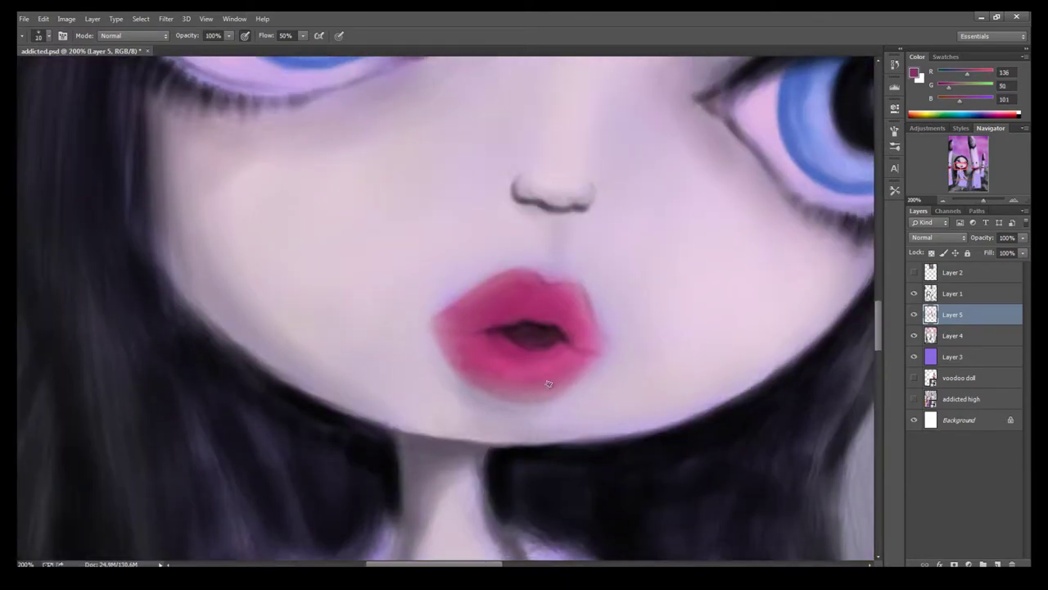
mouse_move(434, 321)
mouse_down()
mouse_move(491, 399)
mouse_move(595, 354)
mouse_up()
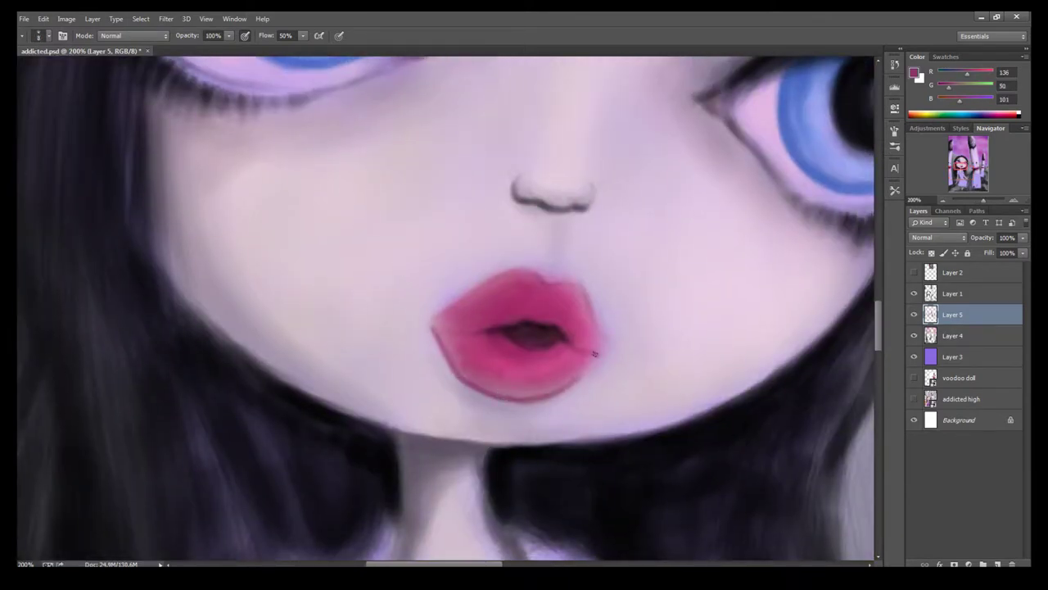
drag(493, 390, 569, 380)
Step: Sample the lips' pinks and maroon, then set a light pink highlight colour
alt+click(494, 385)
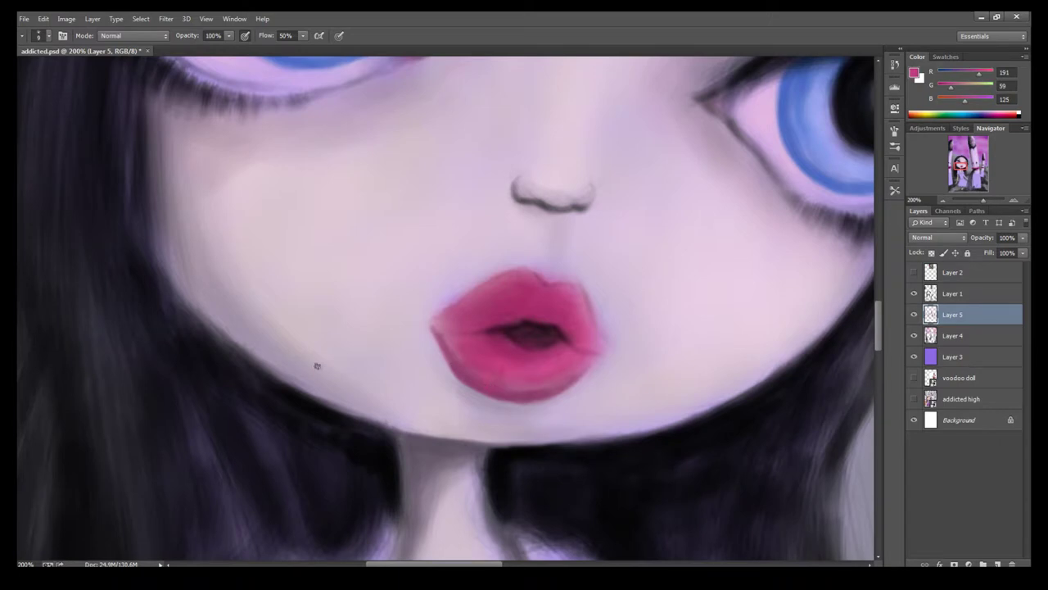
alt+click(459, 358)
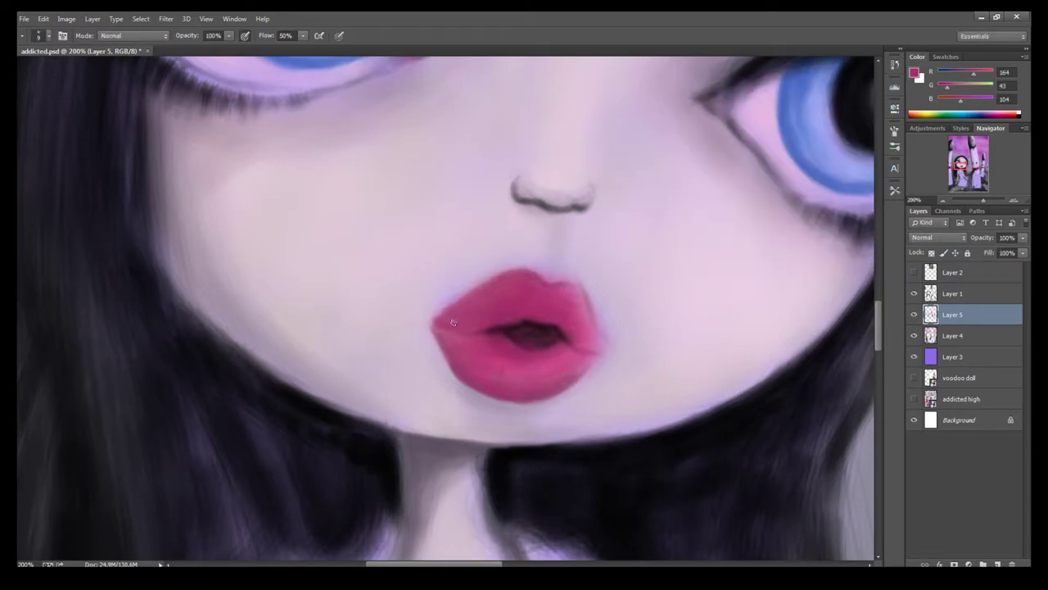
alt+click(522, 367)
alt+click(469, 336)
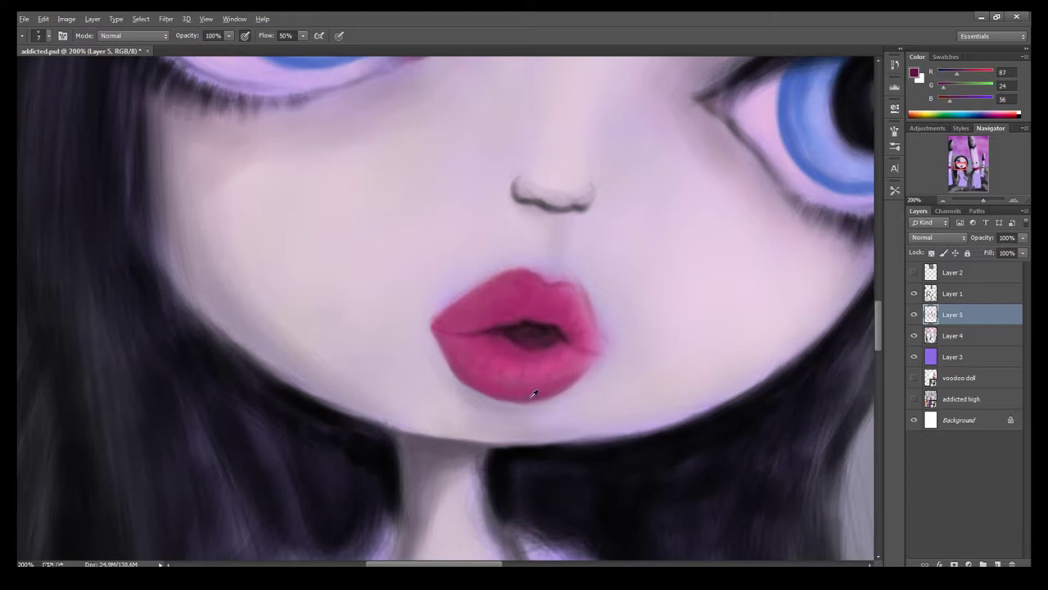
click(914, 72)
key(Return)
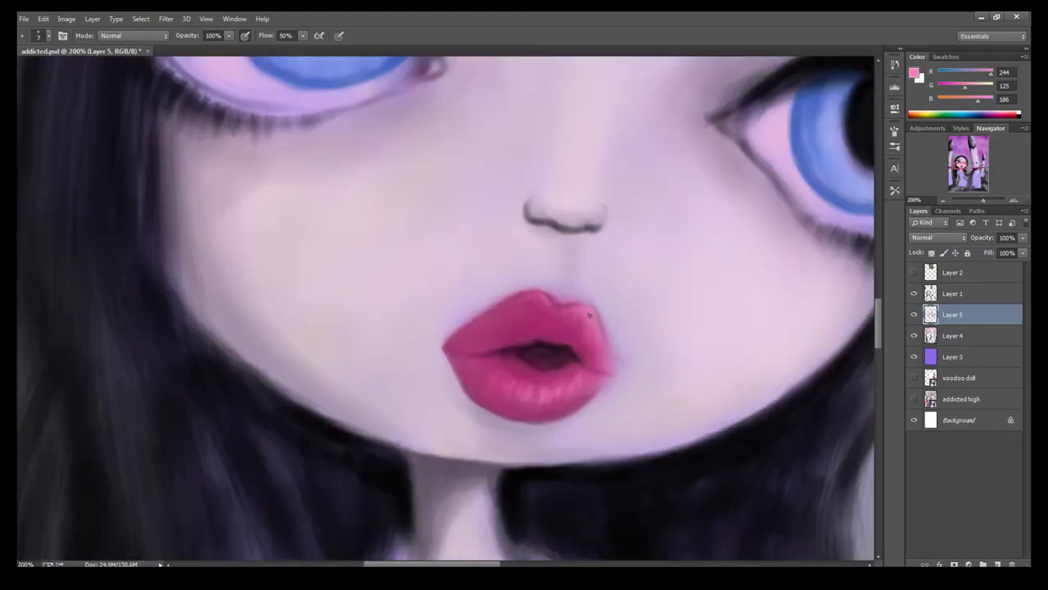
Step: Sample a dark pink and deepen the big cigarette's lower lip edge
key(ctrl+0)
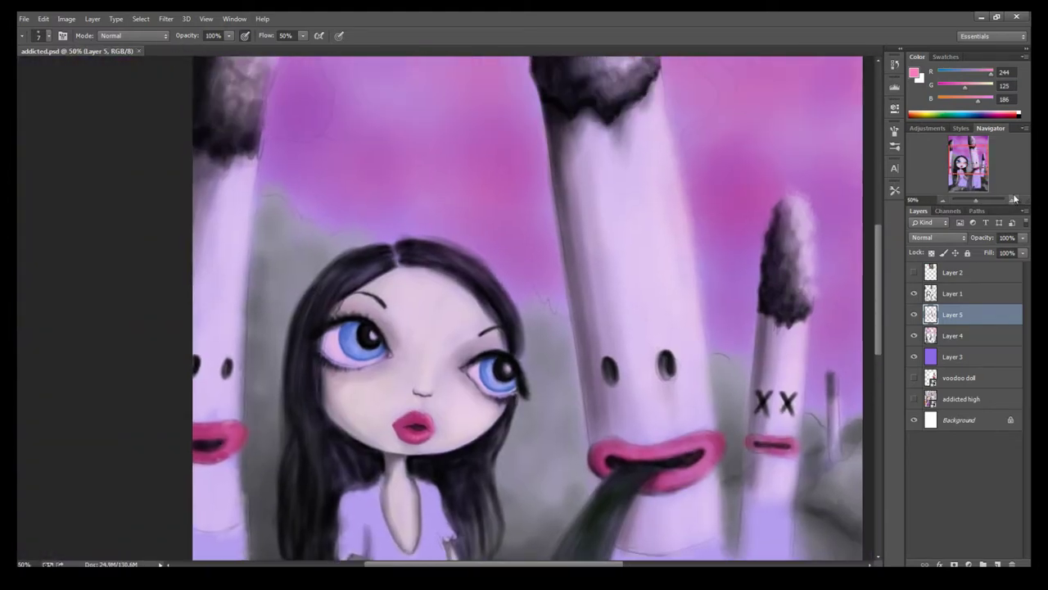
key(ctrl+1)
mouse_move(701, 443)
mouse_down()
mouse_move(747, 447)
mouse_move(749, 465)
mouse_up()
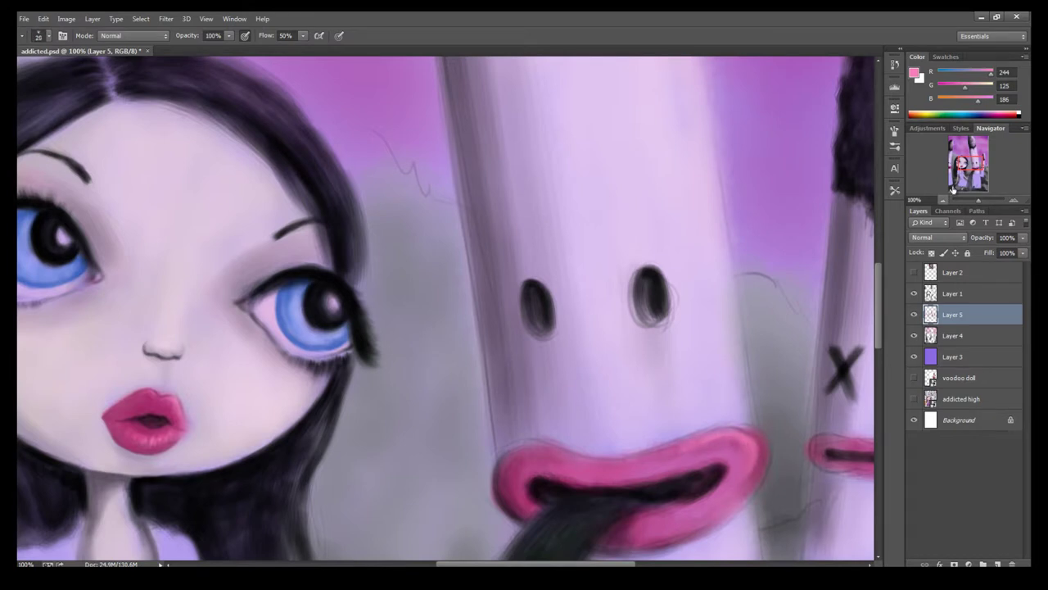
scroll(612, 395, down, 5)
alt+click(612, 396)
drag(627, 405, 746, 352)
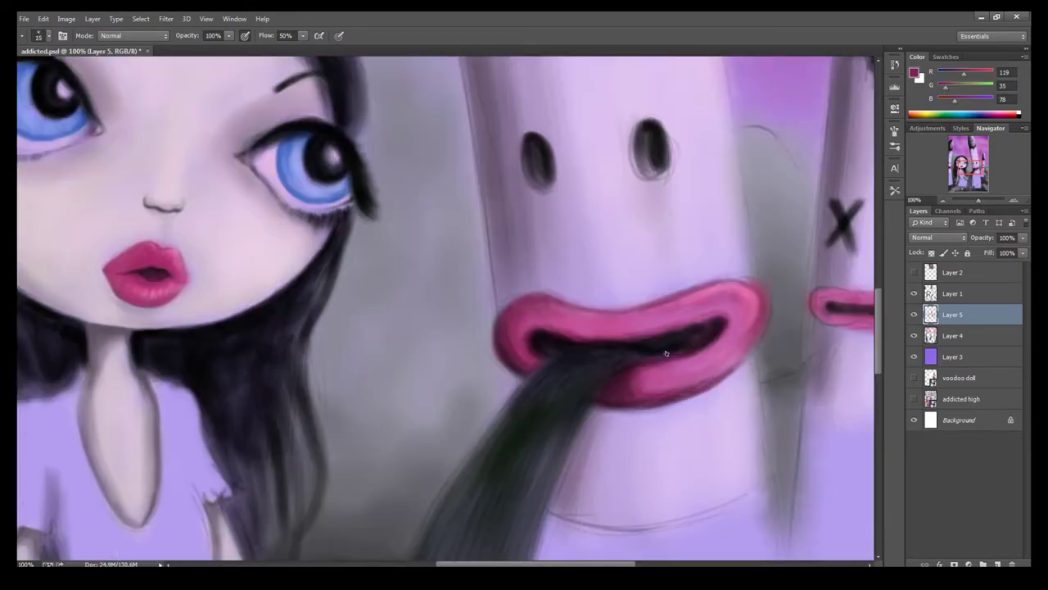
Step: Darken the cigarette mouth's inner edge, lower lip and interior
drag(636, 390, 721, 335)
drag(533, 327, 722, 323)
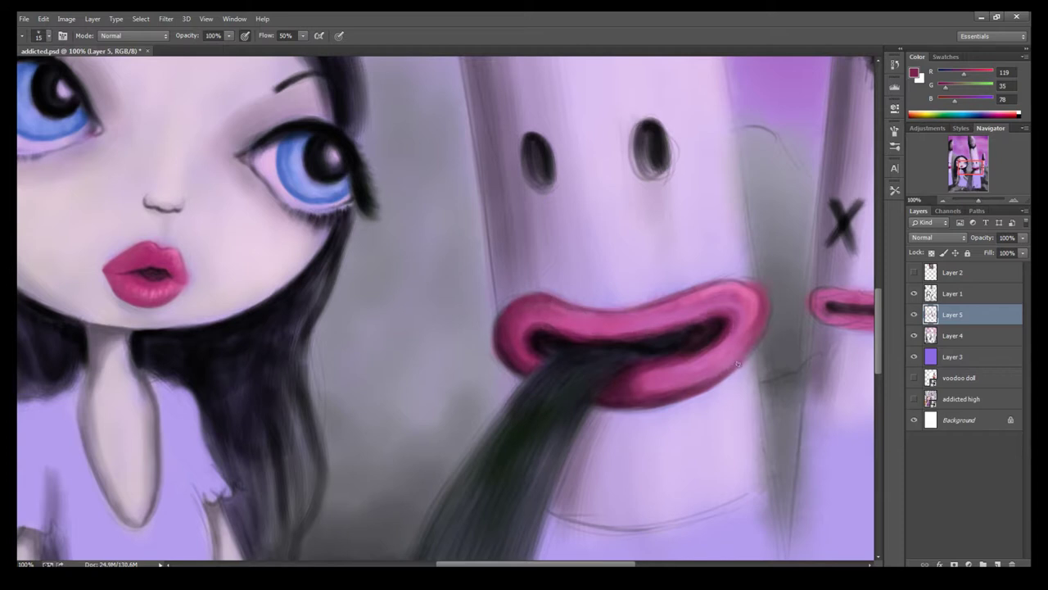
drag(538, 354, 705, 408)
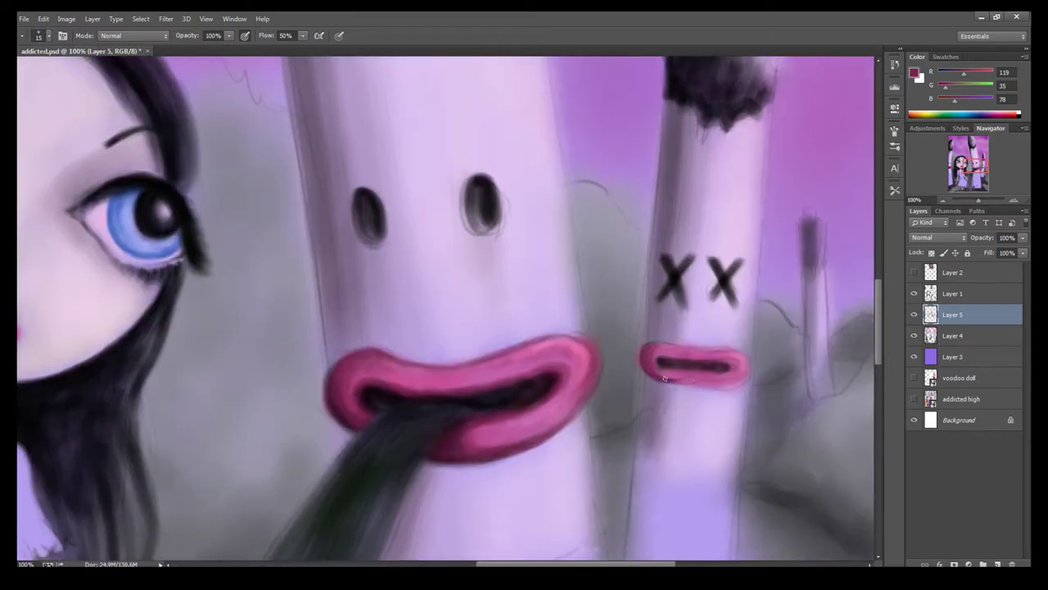
key(bracketleft)
drag(721, 361, 717, 350)
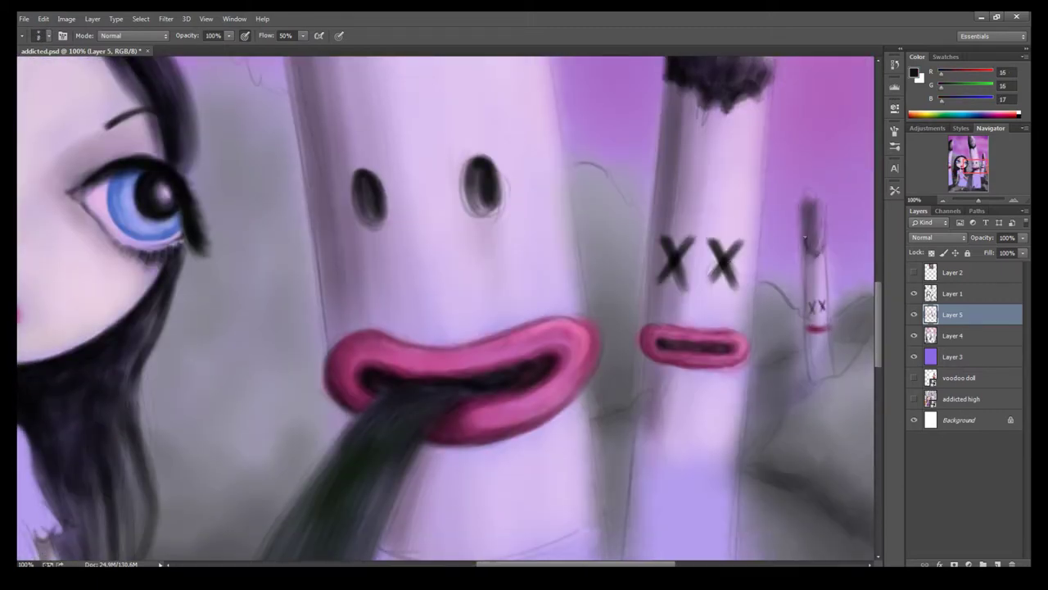
Step: Define the distant small cigarette's tip and add dark strokes beside it
drag(809, 235, 807, 359)
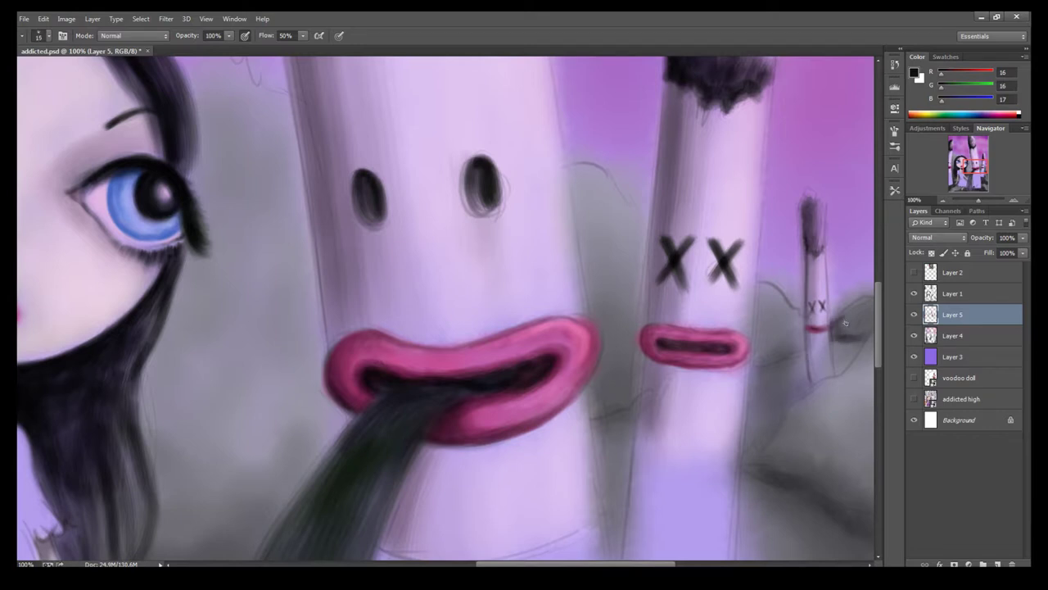
drag(846, 321, 868, 335)
drag(856, 379, 733, 342)
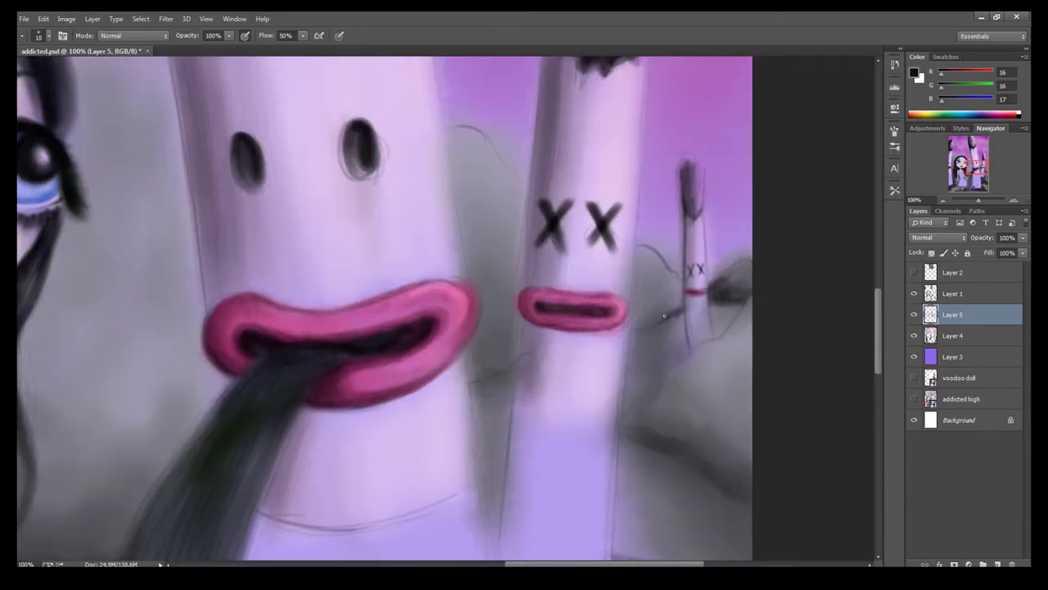
Step: Paint dark shadows along the grey hill edge and around the middle cigarette
drag(510, 360, 469, 381)
mouse_move(693, 456)
mouse_down()
mouse_move(732, 478)
mouse_move(640, 430)
mouse_up()
mouse_move(495, 338)
mouse_down()
mouse_move(475, 363)
mouse_move(491, 360)
mouse_up()
drag(638, 301, 640, 325)
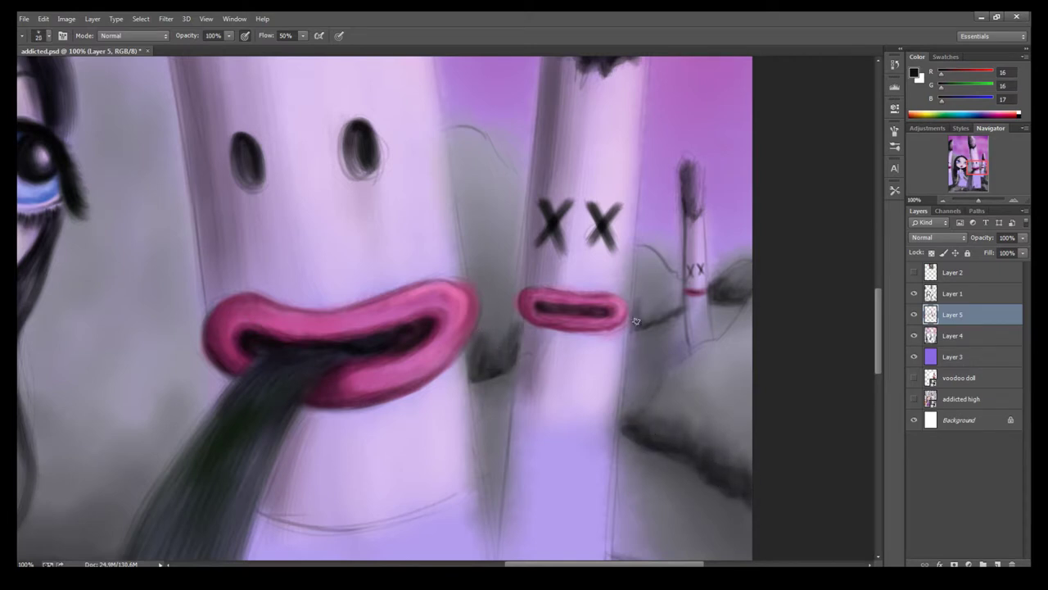
drag(685, 297, 642, 319)
drag(573, 369, 696, 384)
key(ctrl+0)
Step: At 66.7% zoom, darken the grey shadow areas at left and beside the girl's arms
key(ctrl+plus)
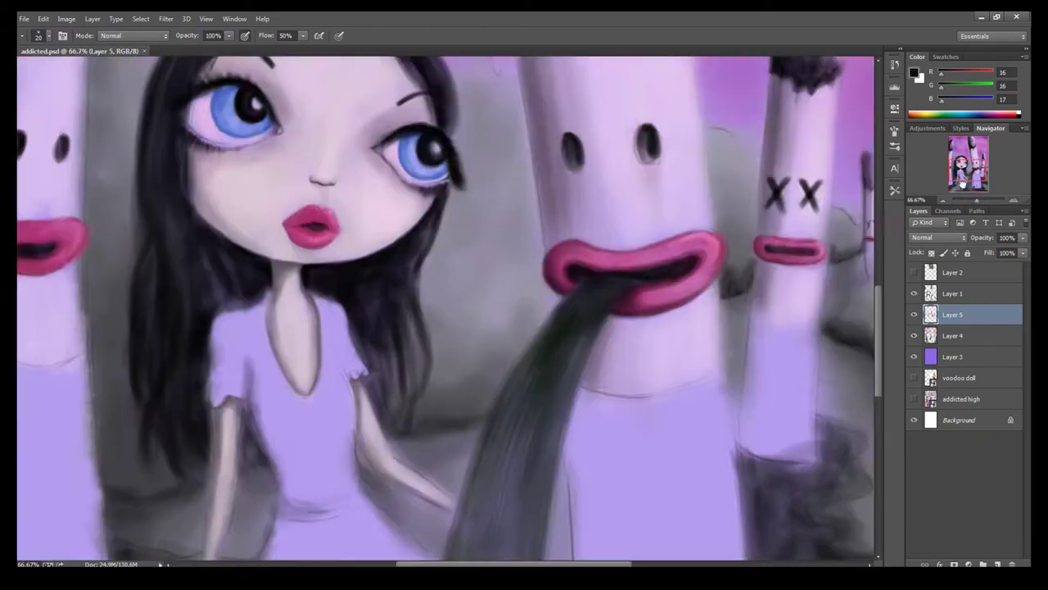
mouse_move(89, 332)
mouse_down()
mouse_move(88, 176)
mouse_move(115, 319)
mouse_up()
key(bracketright)
drag(106, 229, 164, 327)
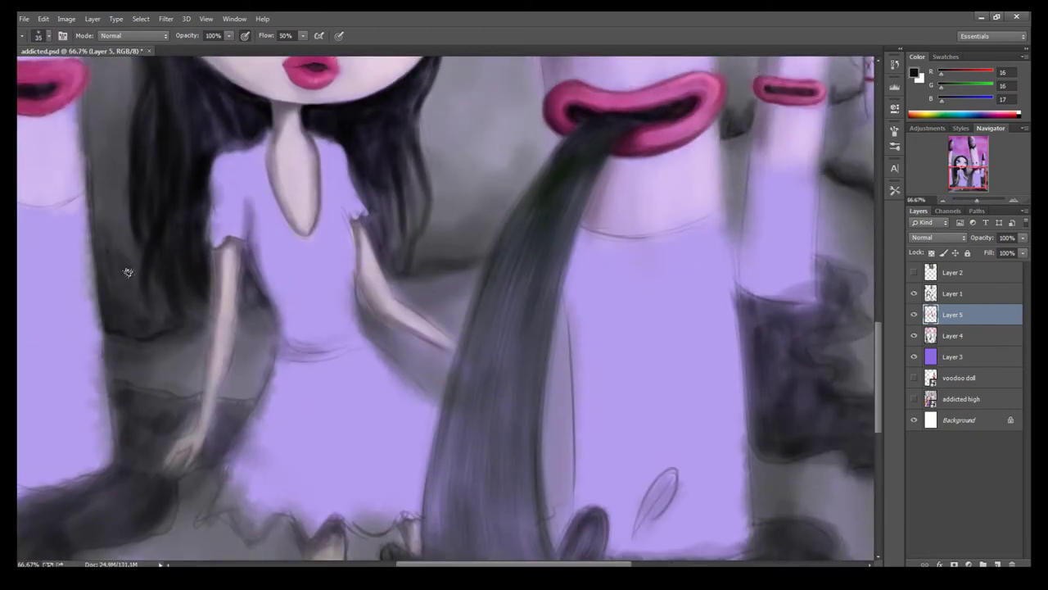
mouse_move(123, 271)
mouse_down()
mouse_move(103, 190)
mouse_move(103, 102)
mouse_up()
mouse_move(111, 336)
mouse_down()
mouse_move(123, 376)
mouse_move(152, 328)
mouse_up()
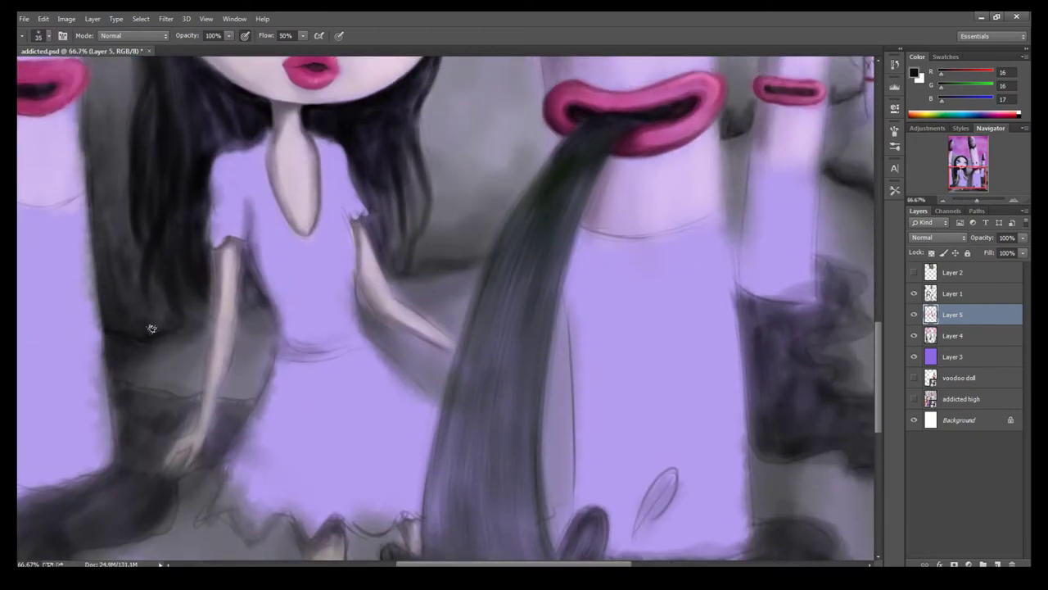
key(bracketleft)
drag(246, 257, 268, 311)
key(bracketright)
Step: Paint darker strands into the girl's hair around both arms, its left edge and near the eye
mouse_move(443, 262)
mouse_down()
mouse_move(431, 257)
mouse_move(447, 252)
mouse_up()
mouse_move(366, 231)
mouse_down()
mouse_move(385, 197)
mouse_move(393, 246)
mouse_move(422, 147)
mouse_up()
mouse_move(426, 106)
mouse_down()
mouse_move(427, 221)
mouse_move(416, 245)
mouse_up()
drag(389, 170, 385, 241)
drag(151, 277, 165, 311)
drag(192, 270, 212, 318)
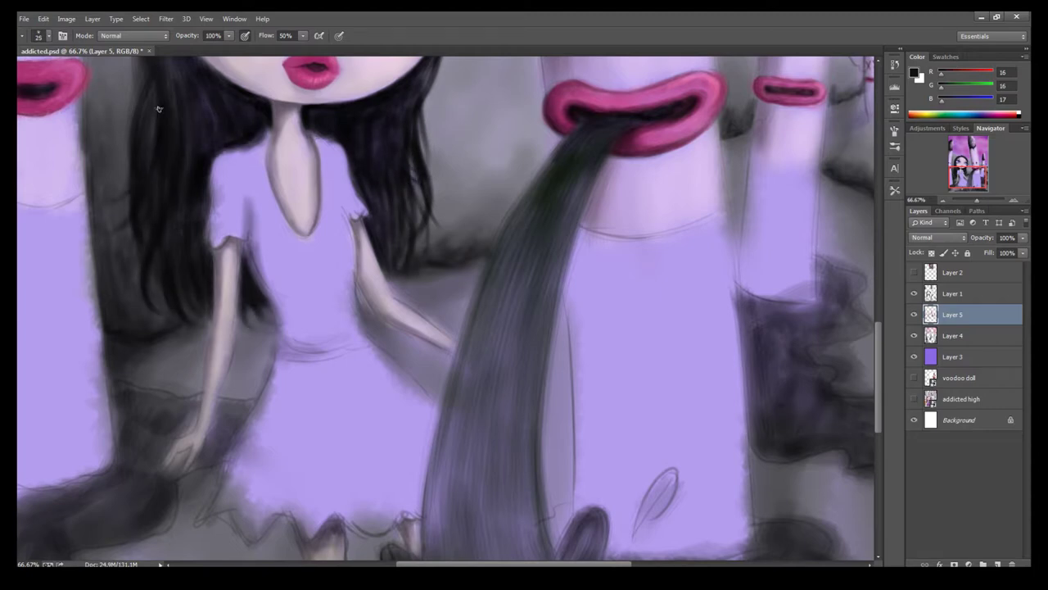
scroll(156, 123, up, 5)
drag(138, 191, 135, 403)
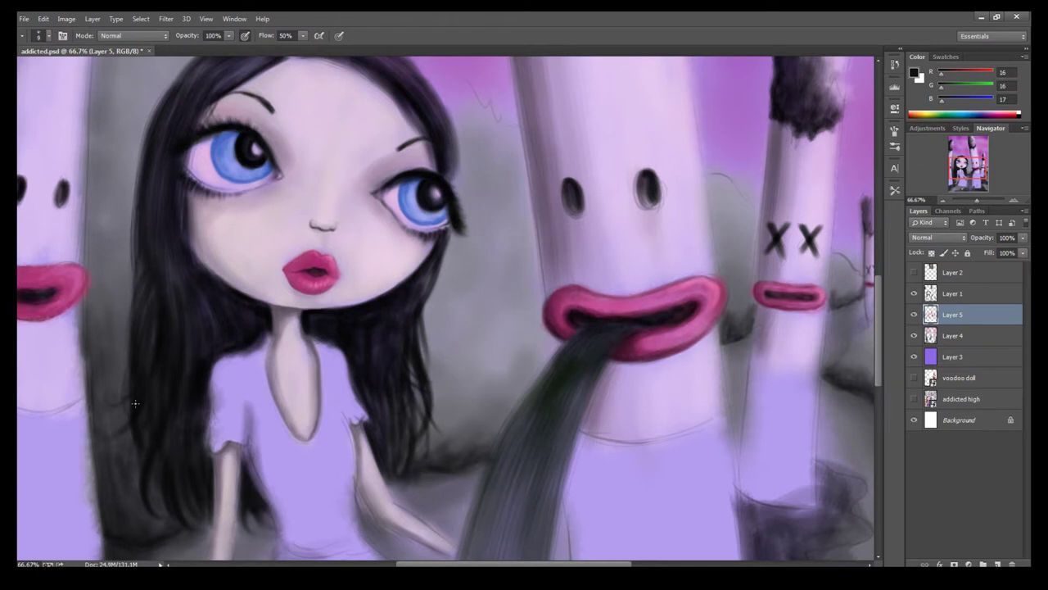
drag(411, 366, 388, 436)
key(bracketright)
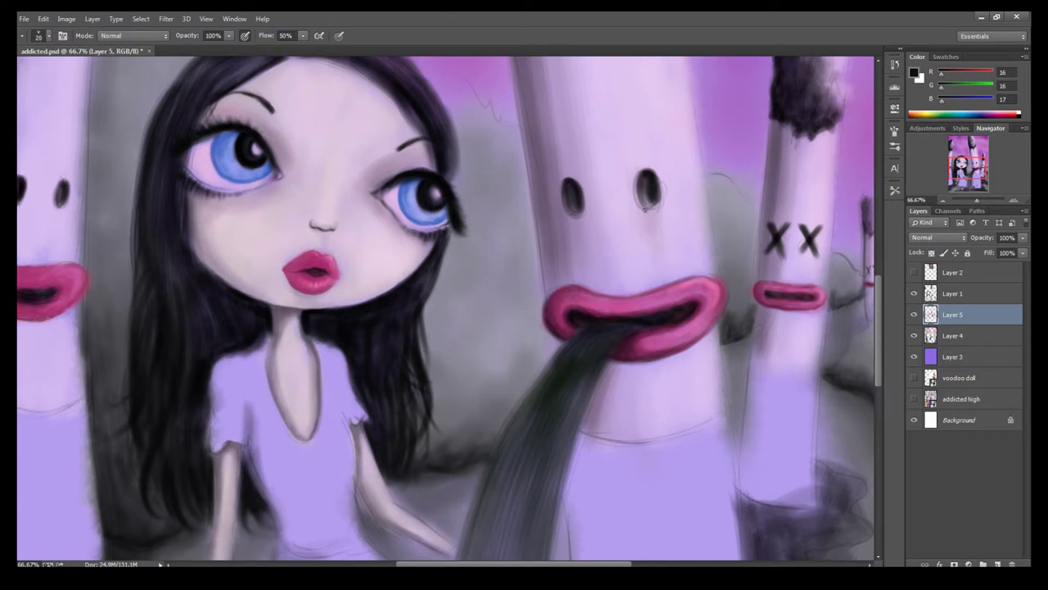
scroll(645, 209, up, 1)
key(bracketright)
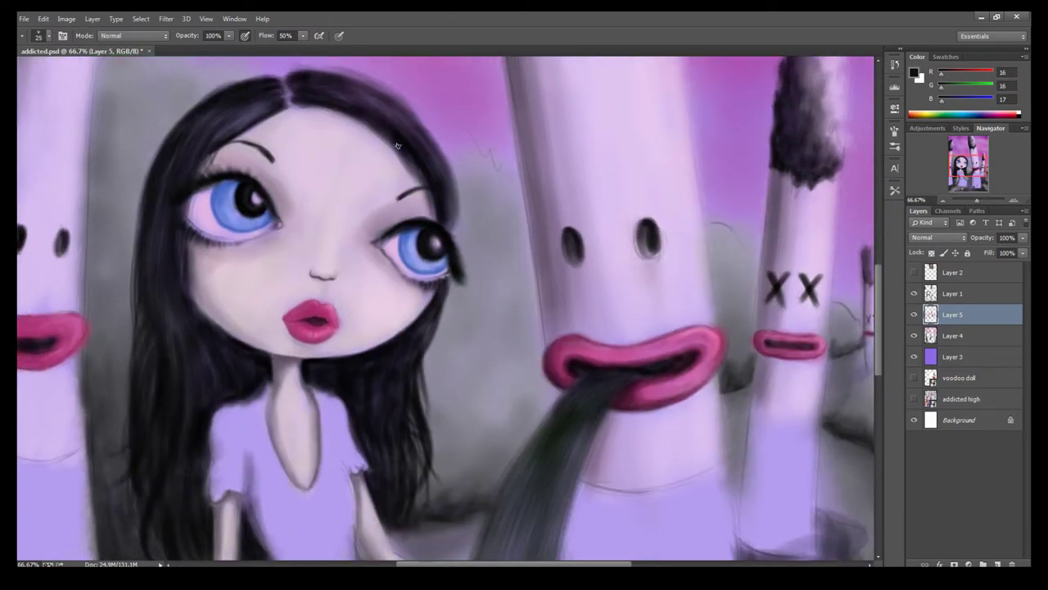
drag(397, 146, 450, 234)
key(ctrl+minus)
key(ctrl+minus)
Step: Paint an orange filter on the left cigarette
click(914, 72)
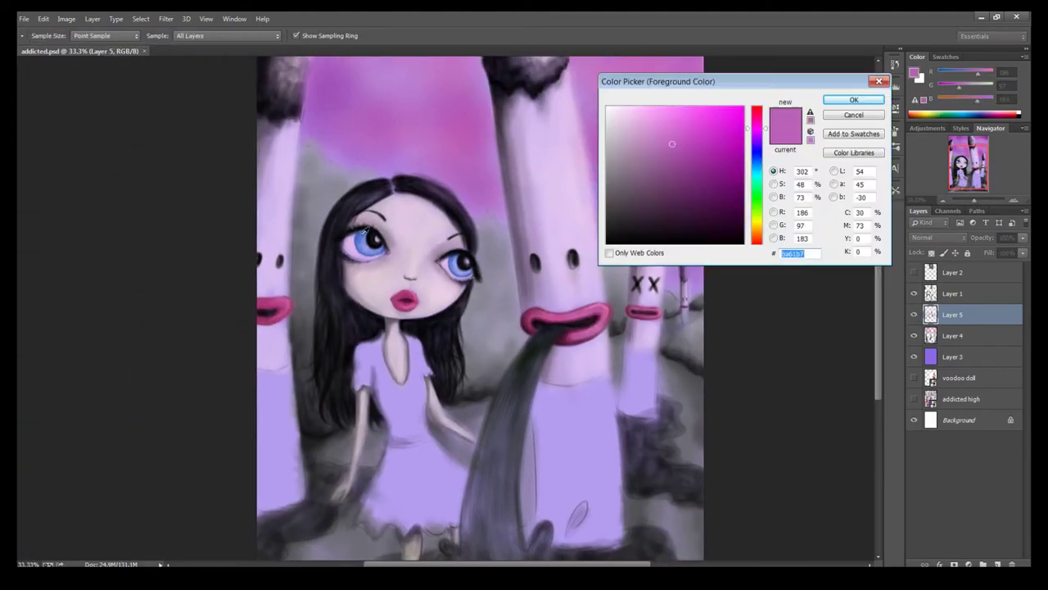
click(697, 114)
click(860, 96)
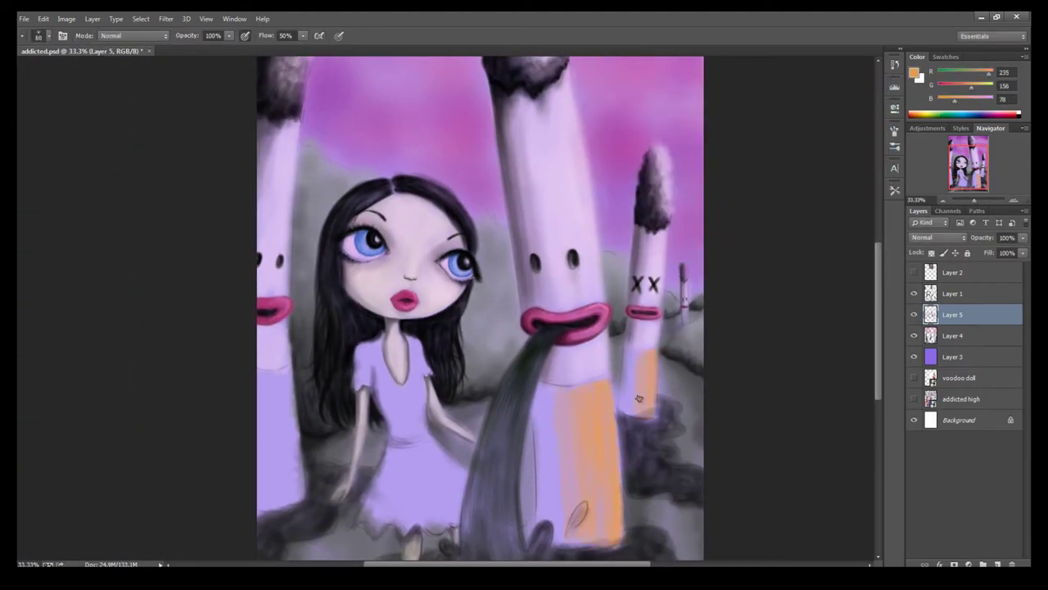
drag(300, 479, 281, 375)
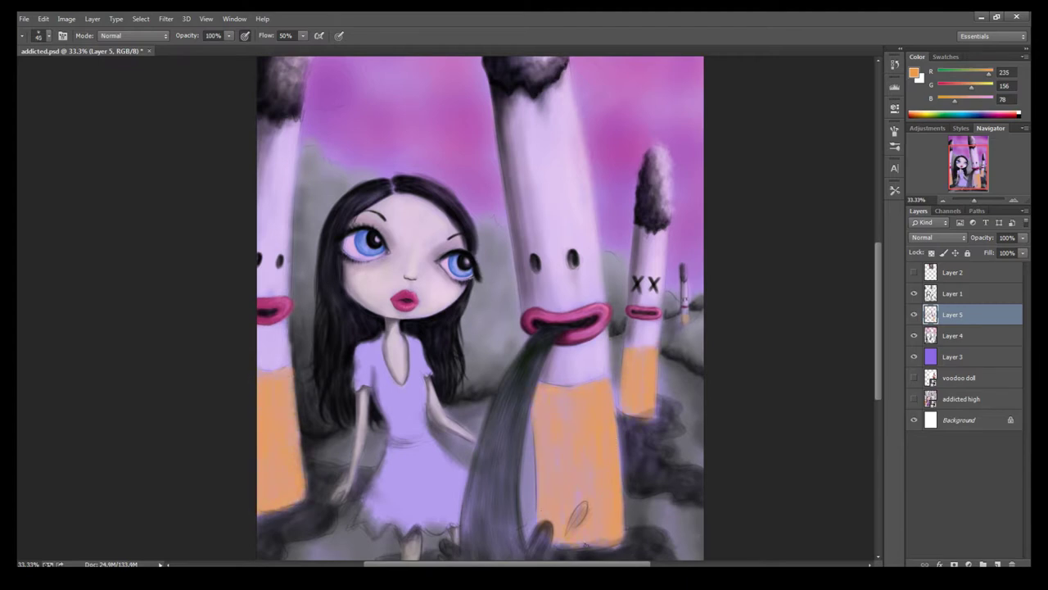
Step: Shade the left, middle and right cigarette filters with a darker orange
click(913, 73)
click(713, 147)
click(860, 95)
drag(279, 499, 270, 385)
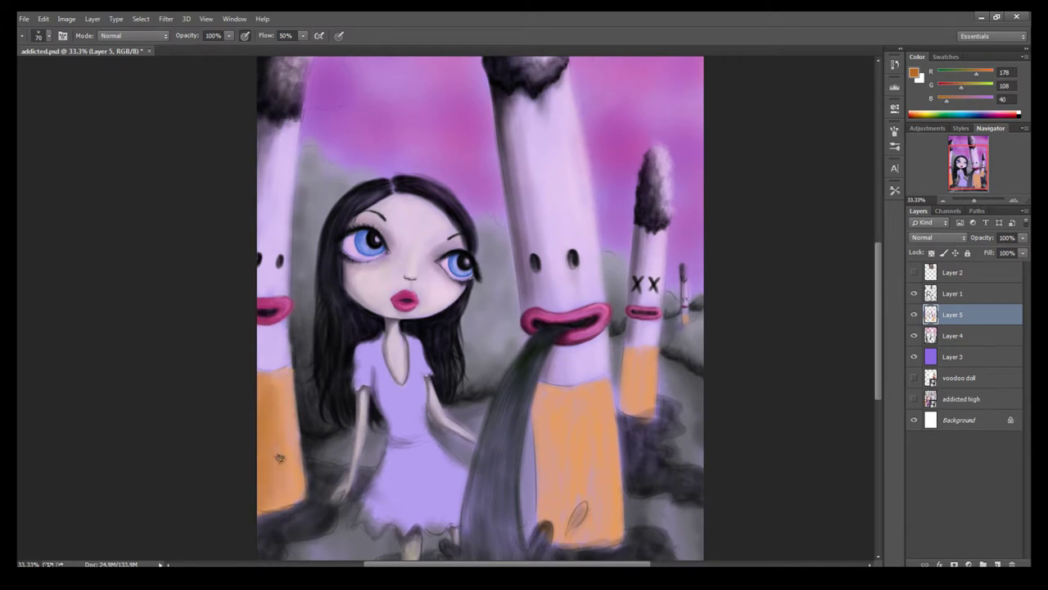
mouse_move(541, 515)
mouse_down()
mouse_move(541, 385)
mouse_move(553, 524)
mouse_move(615, 536)
mouse_up()
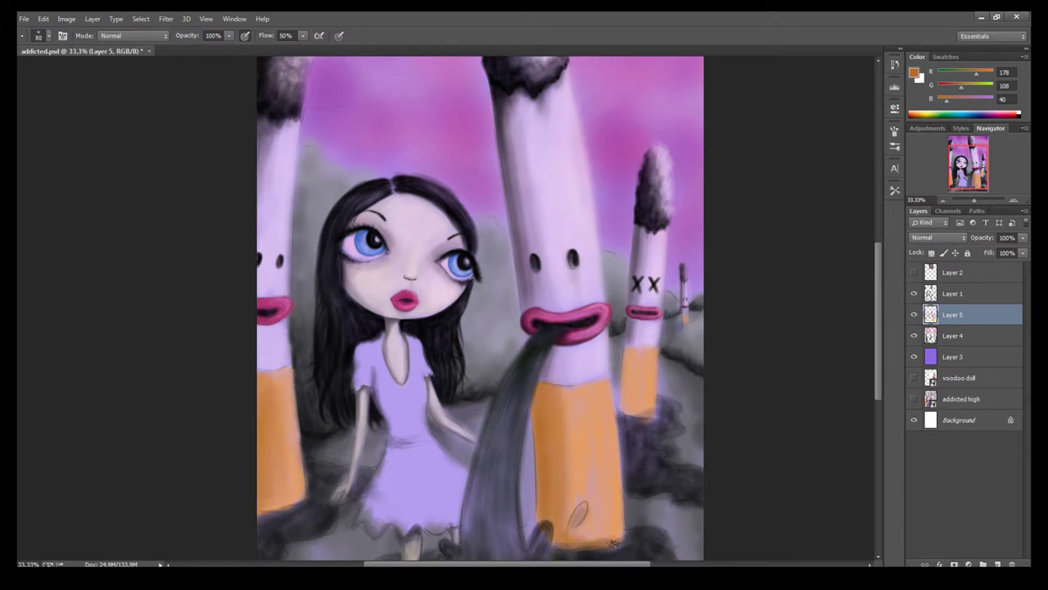
drag(563, 416, 585, 524)
mouse_move(627, 348)
mouse_down()
mouse_move(629, 417)
mouse_move(640, 357)
mouse_up()
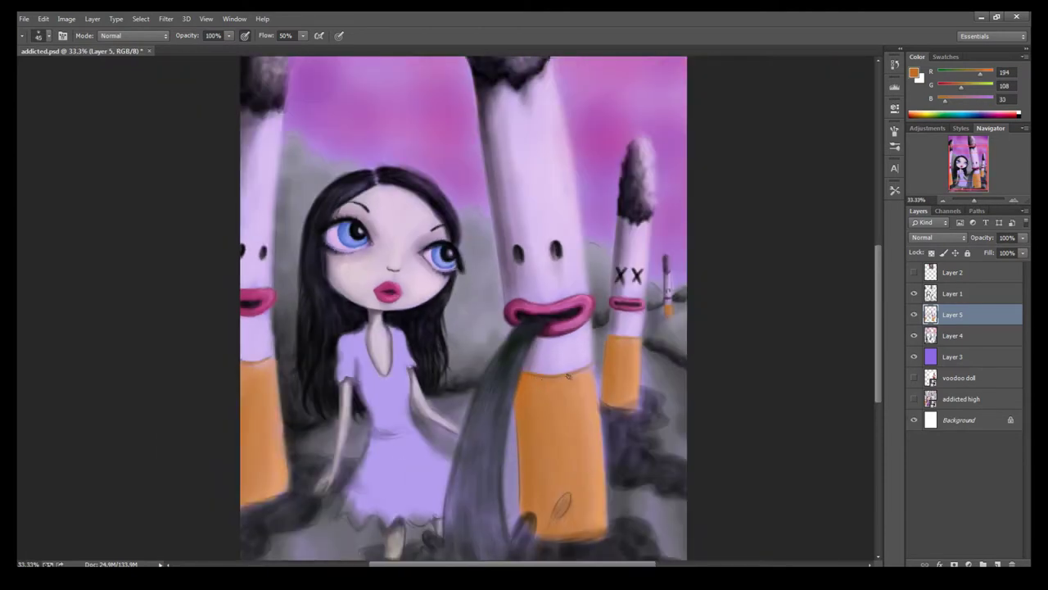
Step: Deepen the filter shading with brown-orange on the middle, right and left filters
click(913, 72)
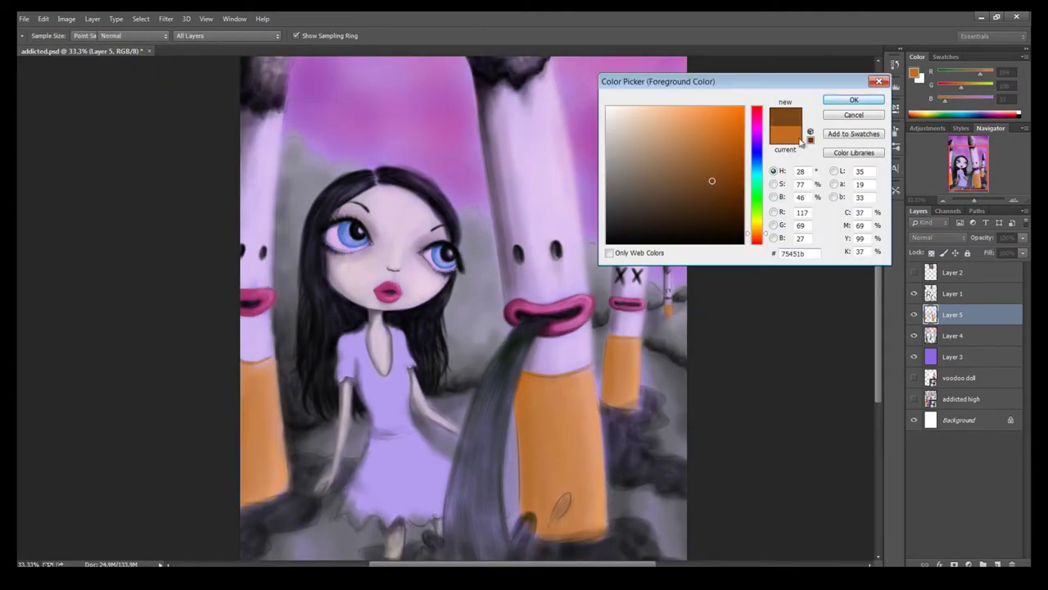
click(713, 175)
click(860, 96)
mouse_move(519, 392)
mouse_down()
mouse_move(524, 514)
mouse_move(537, 516)
mouse_move(539, 533)
mouse_move(567, 534)
mouse_up()
key(bracketright)
key(bracketright)
key(bracketleft)
key(bracketleft)
mouse_move(610, 336)
mouse_down()
mouse_move(610, 401)
mouse_move(635, 408)
mouse_up()
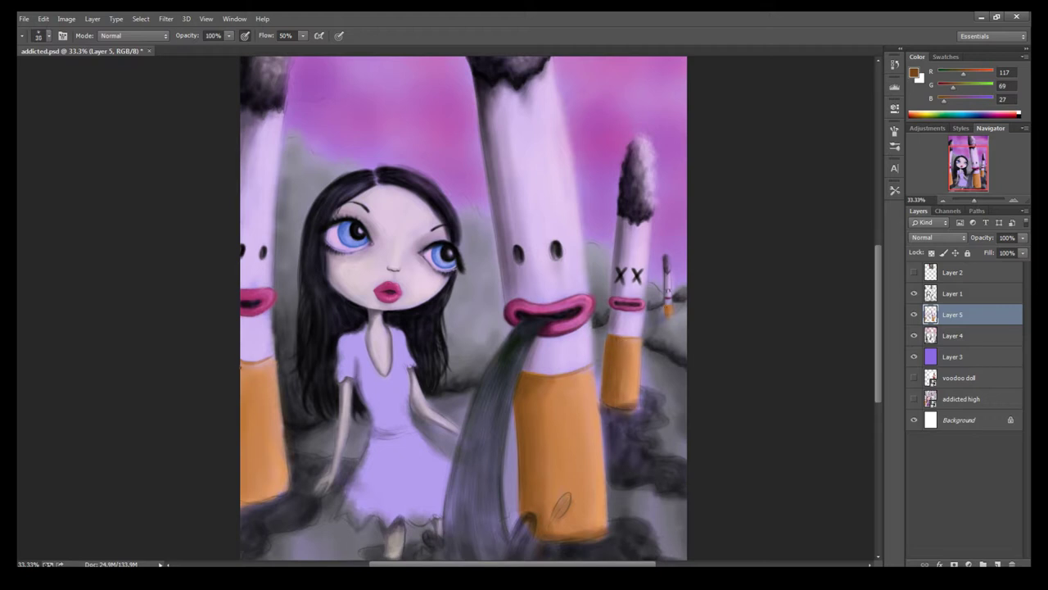
drag(252, 365, 251, 503)
key(bracketright)
drag(260, 383, 262, 497)
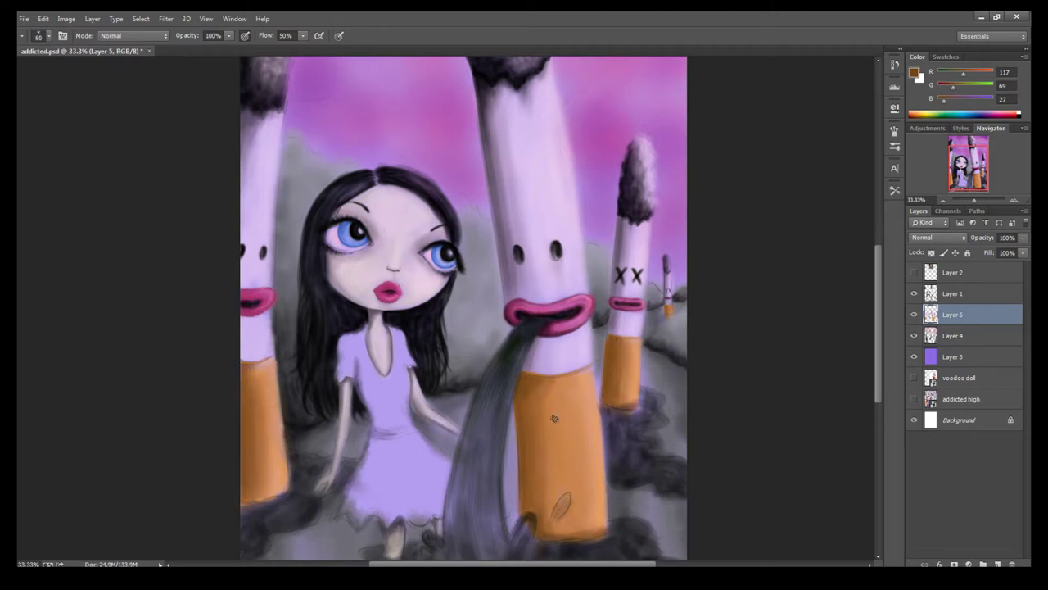
Step: Add pale peach highlights along the middle and left cigarette filters
alt+click(259, 370)
key(bracketleft)
key(bracketleft)
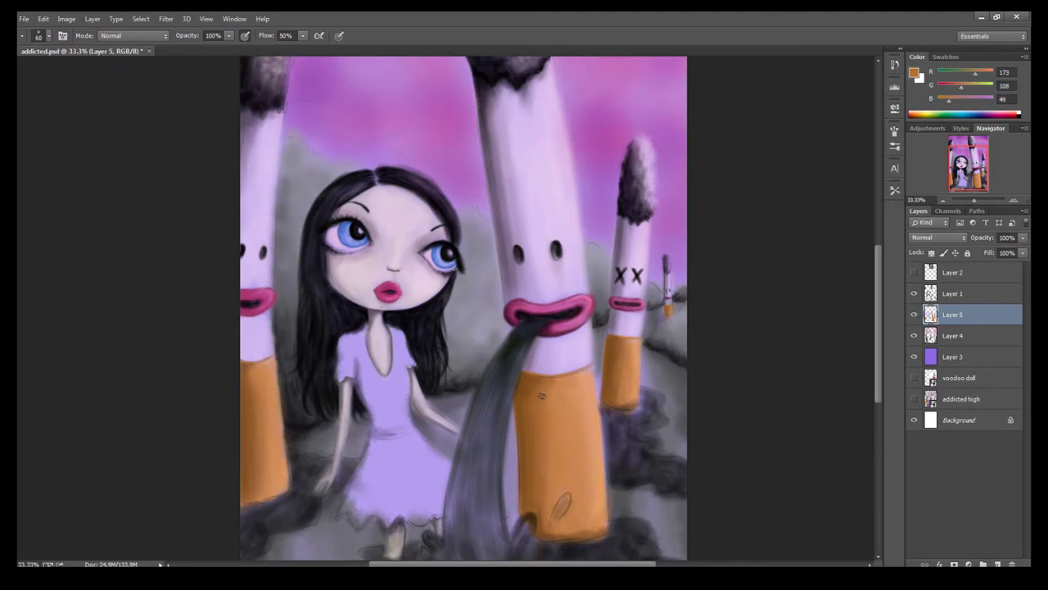
alt+click(610, 381)
drag(600, 385, 602, 524)
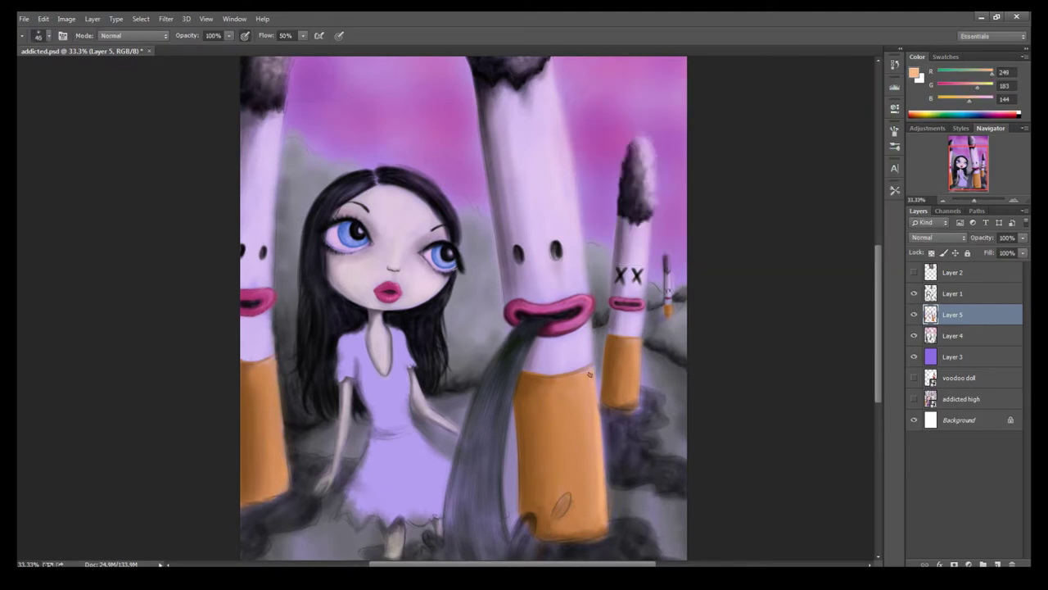
key(bracketright)
drag(277, 367, 280, 484)
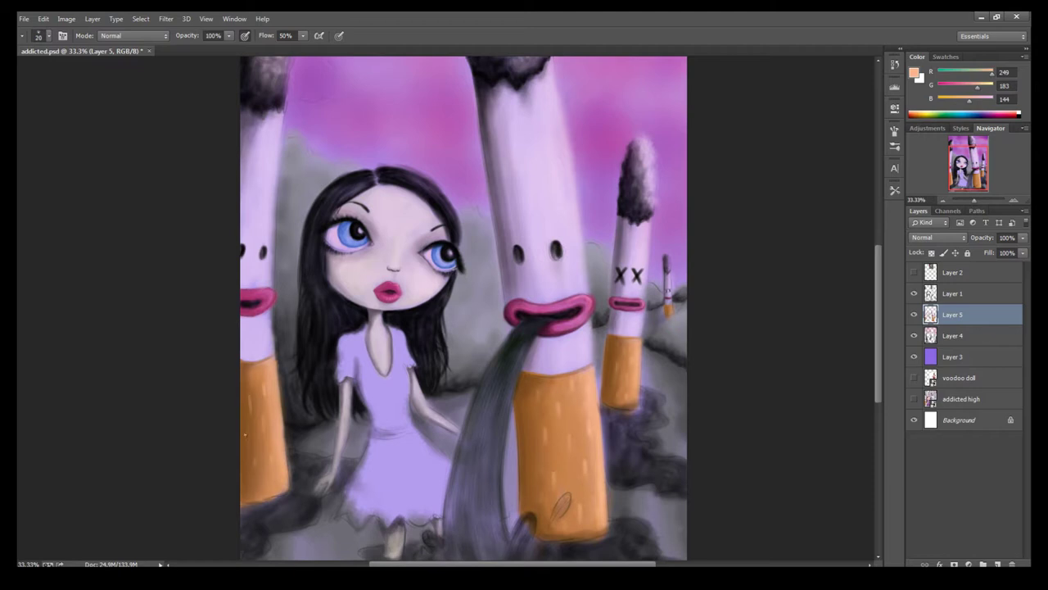
Step: Set the foreground colour to a soft orange tone
click(914, 72)
click(735, 204)
key(Return)
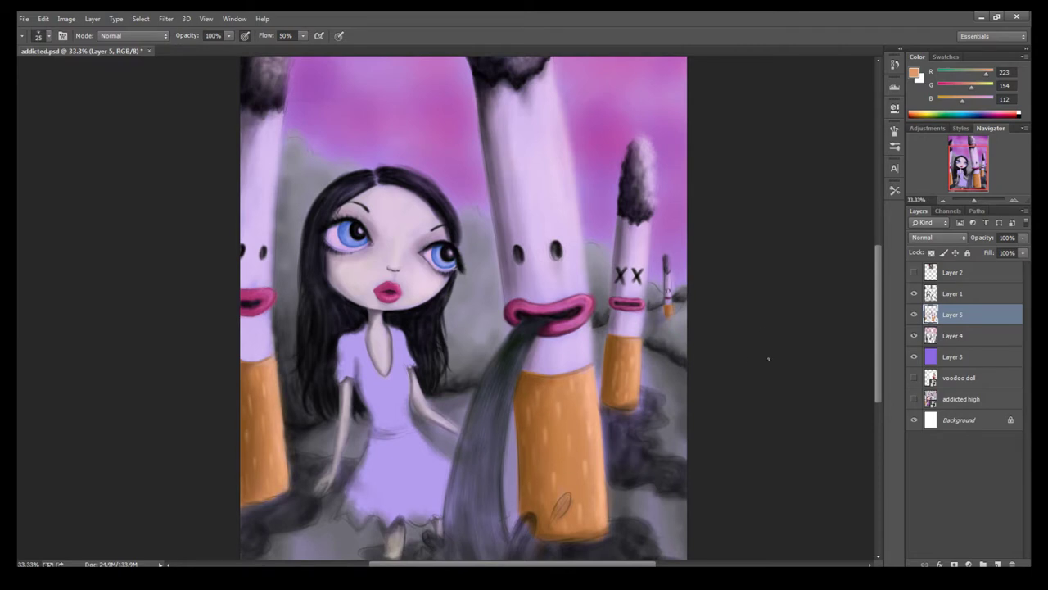
Step: Brush a richer purple over the dress sleeve, skirt, bodice and neckline
drag(768, 357, 799, 343)
drag(426, 385, 459, 483)
mouse_move(409, 425)
mouse_down()
mouse_move(384, 500)
mouse_move(408, 422)
mouse_up()
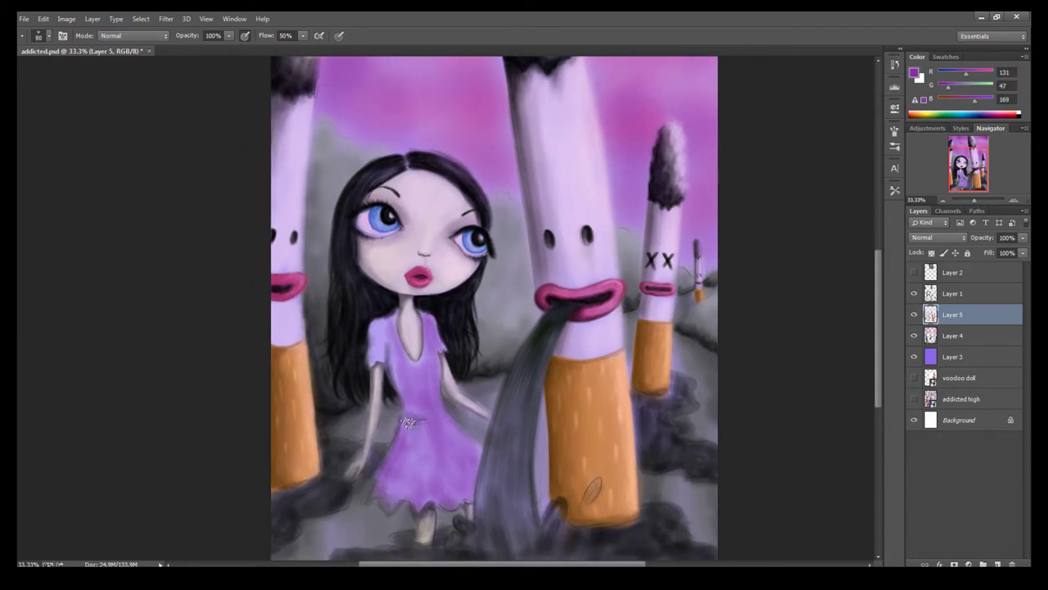
key(bracketleft)
key(bracketleft)
mouse_move(385, 323)
mouse_down()
mouse_move(385, 377)
mouse_move(438, 434)
mouse_move(421, 471)
mouse_move(450, 501)
mouse_move(393, 492)
mouse_move(466, 434)
mouse_up()
mouse_move(410, 344)
mouse_down()
mouse_move(412, 364)
mouse_move(425, 323)
mouse_move(438, 377)
mouse_up()
key(bracketleft)
key(bracketleft)
drag(385, 336, 380, 353)
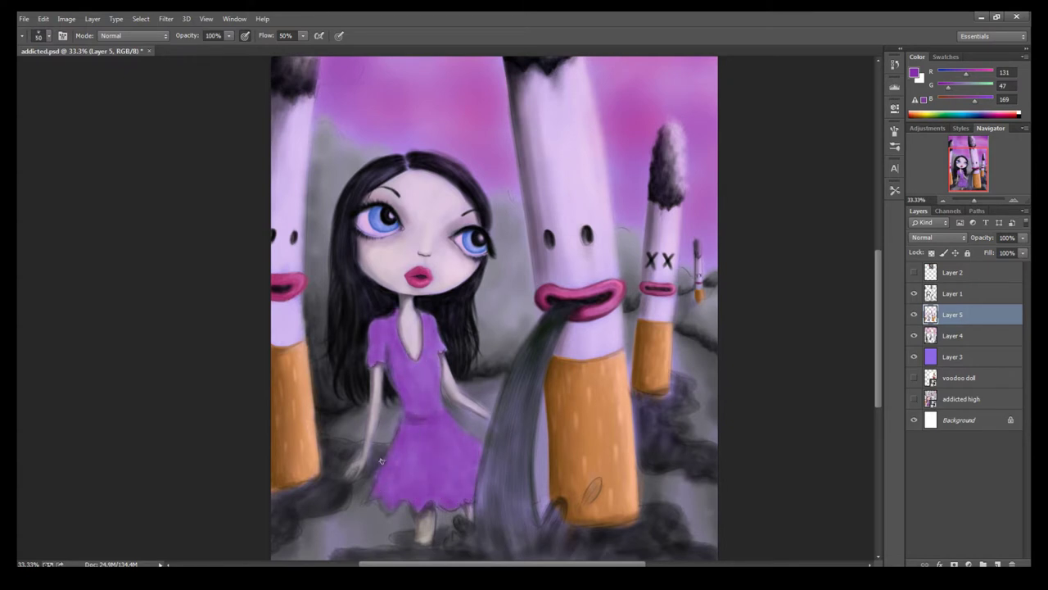
Step: Shade the bodice, waist and skirt with a darker purple
click(379, 322)
key(Return)
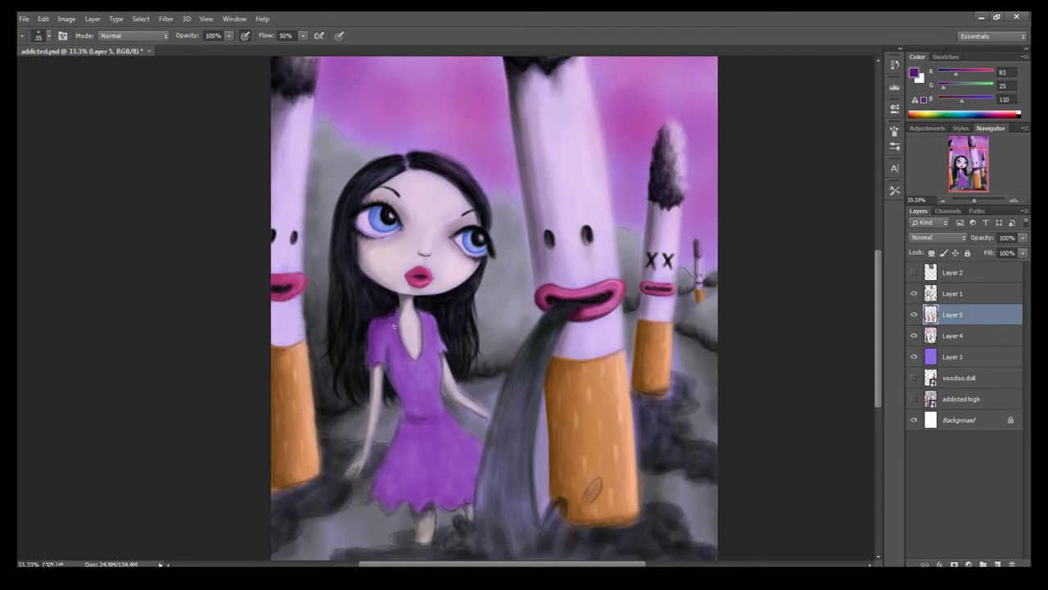
key(bracketright)
mouse_move(381, 360)
mouse_down()
mouse_move(407, 407)
mouse_move(434, 420)
mouse_move(392, 459)
mouse_up()
key(bracketright)
mouse_move(434, 415)
mouse_down()
mouse_move(425, 450)
mouse_move(385, 479)
mouse_move(406, 504)
mouse_move(465, 500)
mouse_move(463, 463)
mouse_move(417, 462)
mouse_up()
Step: On Layer 1, add darker purple strokes to the girl's skirt
key(ctrl+plus)
key(alt+bracketright)
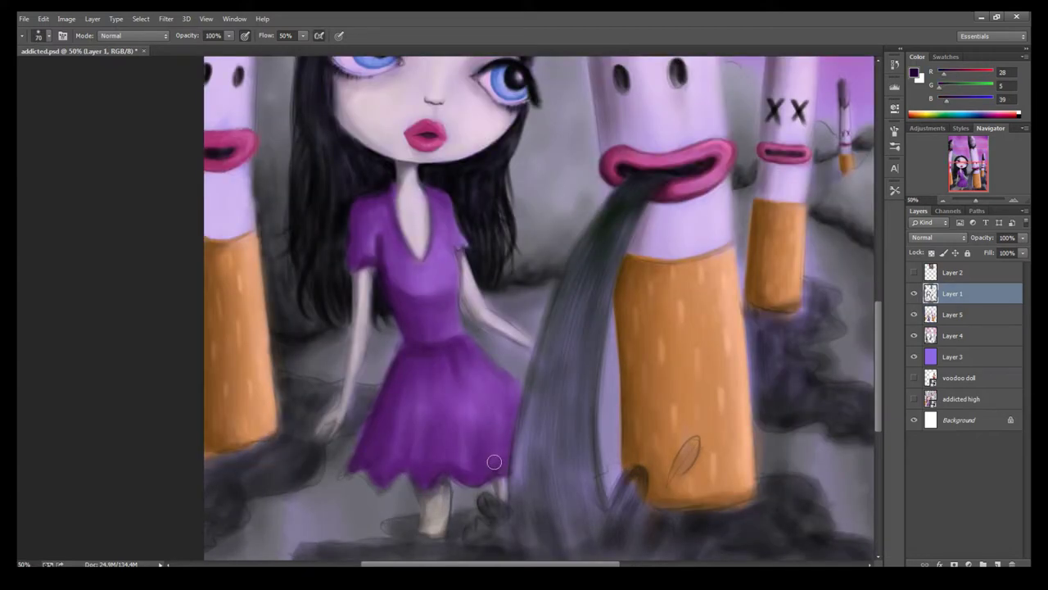
mouse_move(493, 459)
mouse_down()
mouse_move(491, 417)
mouse_move(459, 344)
mouse_up()
mouse_move(475, 385)
mouse_down()
mouse_move(442, 454)
mouse_move(468, 412)
mouse_move(405, 445)
mouse_move(425, 409)
mouse_up()
key(bracketright)
key(bracketright)
Step: On Layer 4, paint dark purple ground smoke around the girl's legs, feet and lower right
click(929, 336)
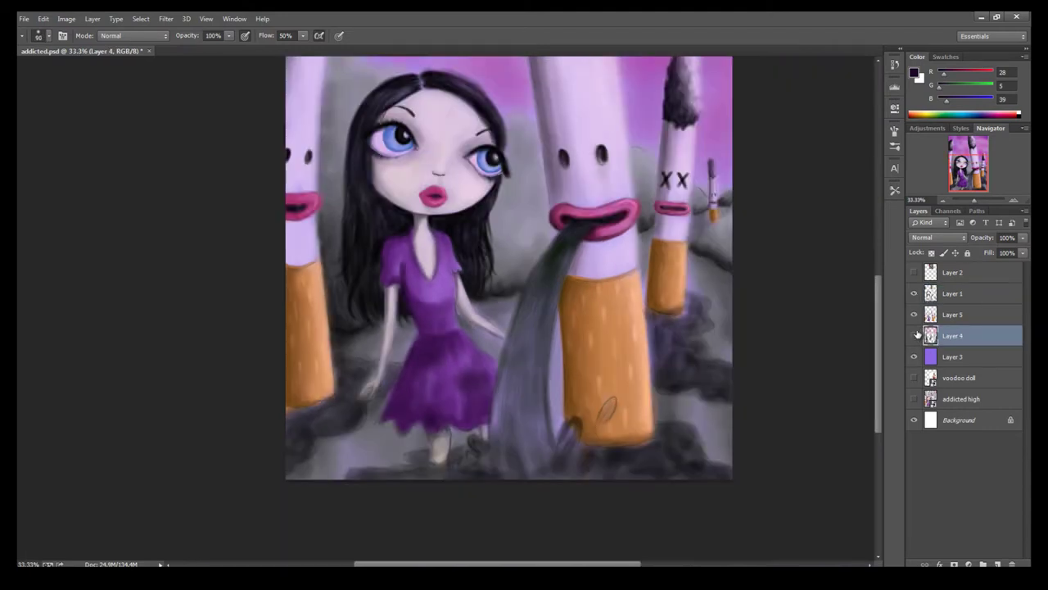
key(ctrl+minus)
mouse_move(352, 426)
mouse_down()
mouse_move(279, 410)
mouse_move(366, 368)
mouse_move(377, 397)
mouse_move(464, 479)
mouse_up()
key(bracketright)
mouse_move(590, 459)
mouse_down()
mouse_move(620, 452)
mouse_move(737, 475)
mouse_move(644, 480)
mouse_up()
key(bracketleft)
key(bracketleft)
mouse_move(651, 369)
mouse_down()
mouse_move(661, 328)
mouse_move(694, 298)
mouse_move(699, 357)
mouse_move(655, 377)
mouse_move(646, 303)
mouse_move(692, 287)
mouse_up()
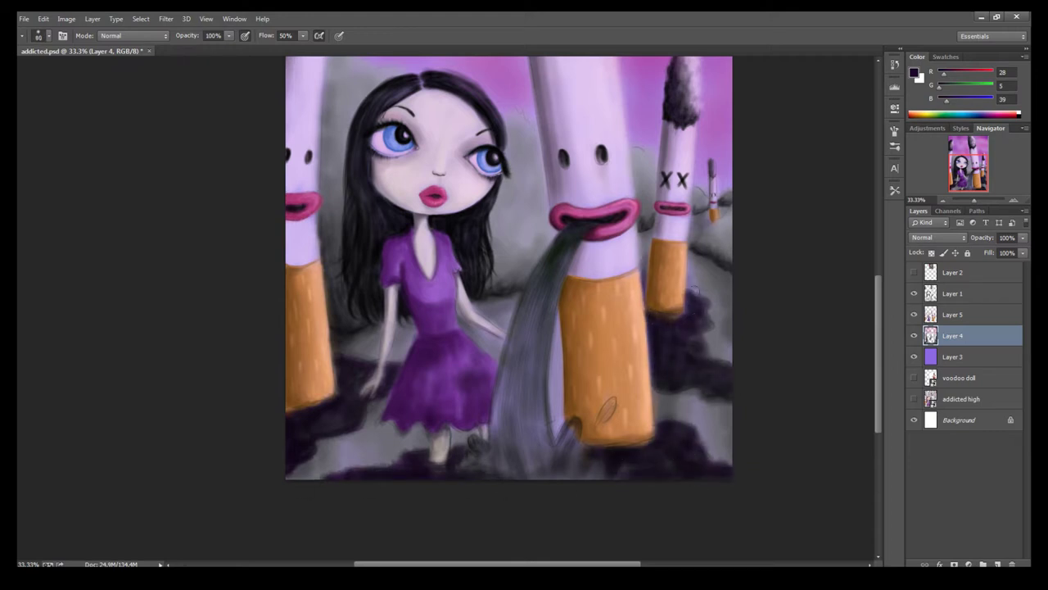
mouse_move(578, 328)
mouse_down()
mouse_move(557, 438)
mouse_move(549, 393)
mouse_move(509, 431)
mouse_move(443, 439)
mouse_move(481, 407)
mouse_up()
Step: Darken the middle cigarette's smoke stream with near-black purple and dark grey-green
click(915, 72)
key(Return)
key(alt+bracketright)
mouse_move(454, 401)
mouse_down()
mouse_move(434, 379)
mouse_move(404, 420)
mouse_up()
alt+click(577, 237)
mouse_move(581, 227)
mouse_down()
mouse_move(517, 327)
mouse_move(530, 344)
mouse_move(519, 486)
mouse_move(610, 405)
mouse_move(600, 427)
mouse_move(536, 475)
mouse_up()
key(alt+bracketright)
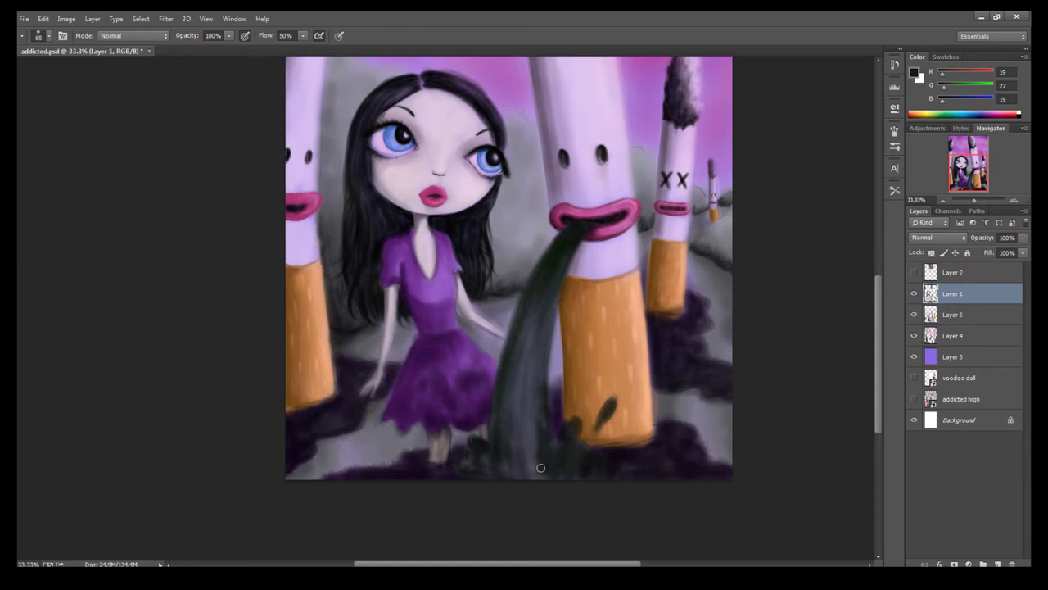
drag(524, 429, 463, 463)
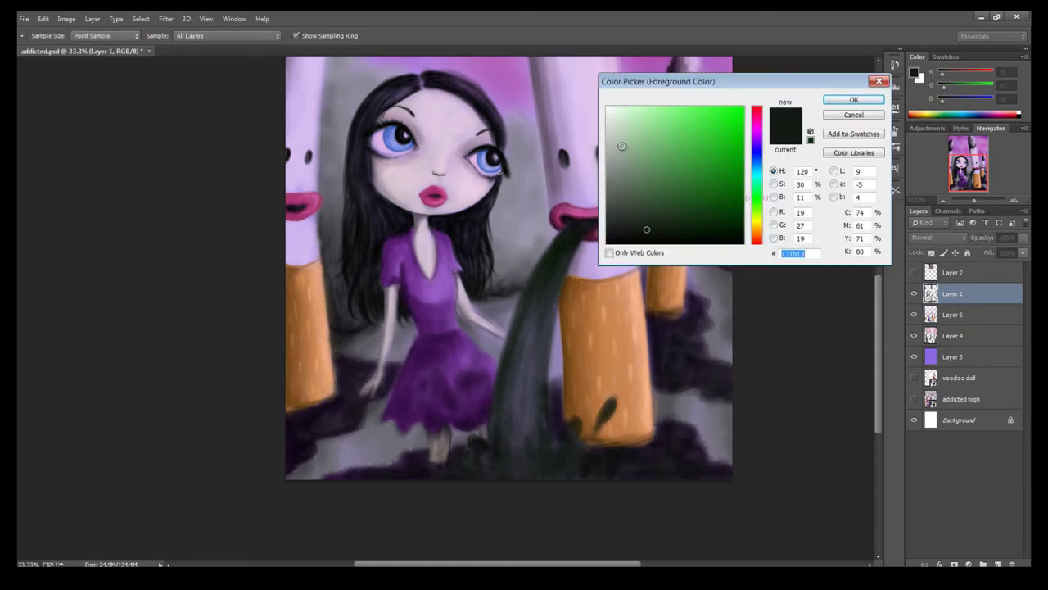
Step: Add near-white highlight streaks along the smoke stream and its base
click(613, 123)
click(859, 99)
drag(530, 367, 528, 450)
key(bracketleft)
key(bracketleft)
key(bracketleft)
drag(576, 425, 598, 467)
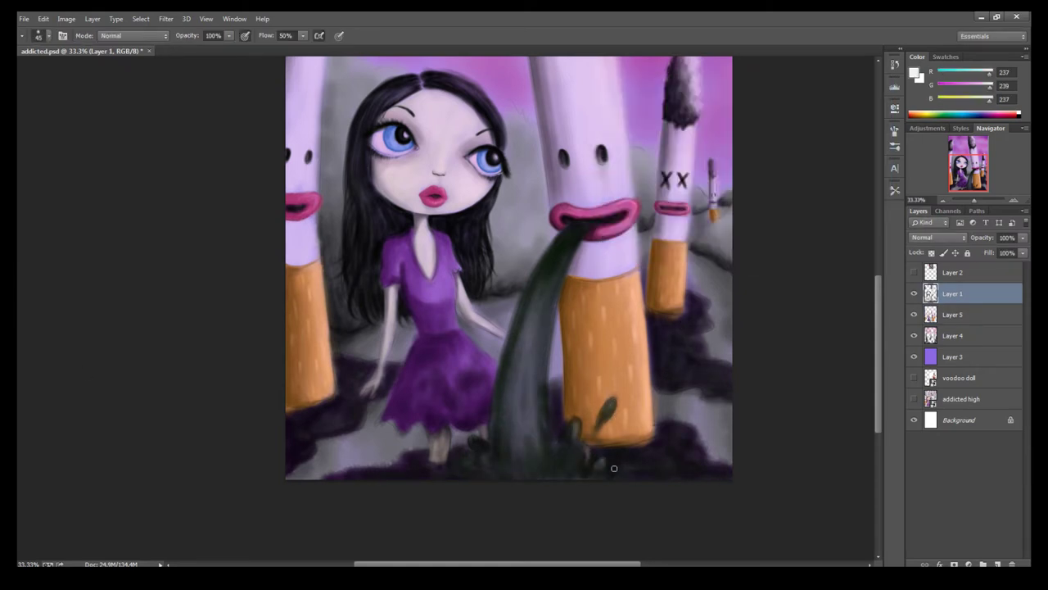
drag(533, 360, 541, 467)
key(bracketright)
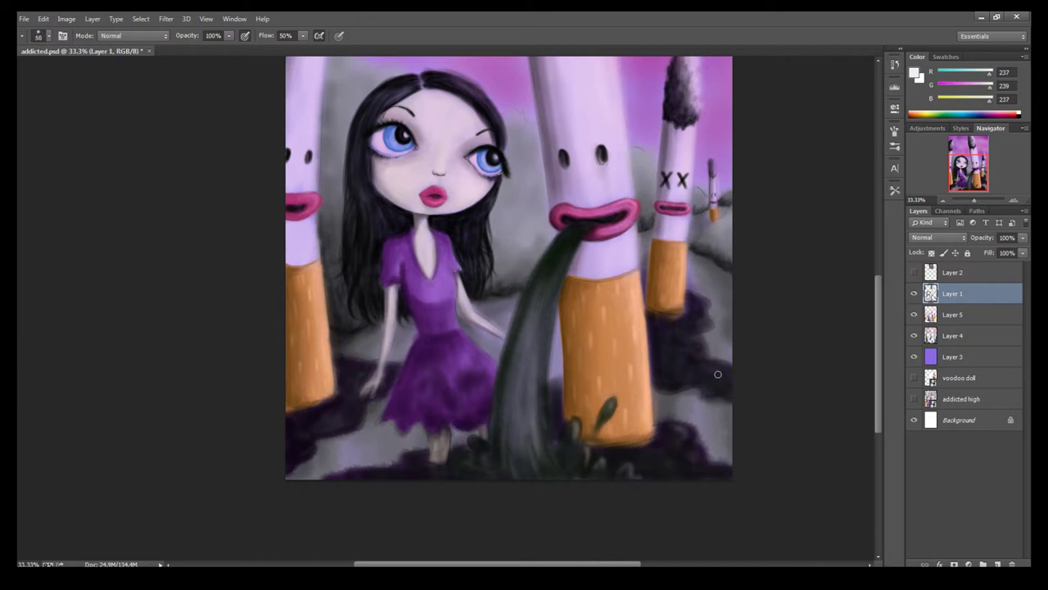
Step: Re-darken the smoke stream with purple-black and add light smoke wisps
alt+click(299, 445)
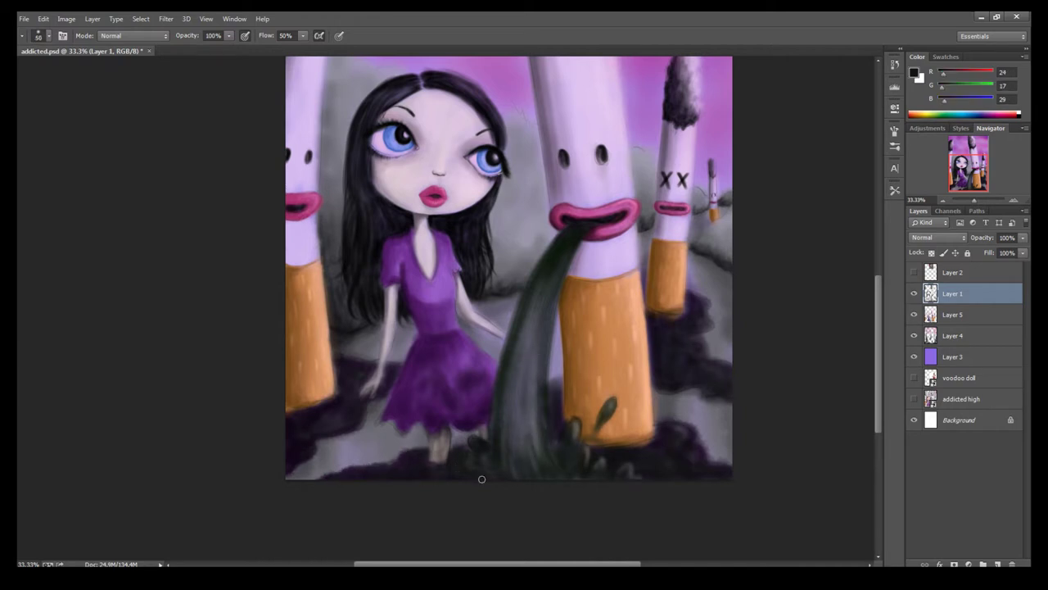
drag(494, 470, 524, 393)
drag(561, 269, 544, 381)
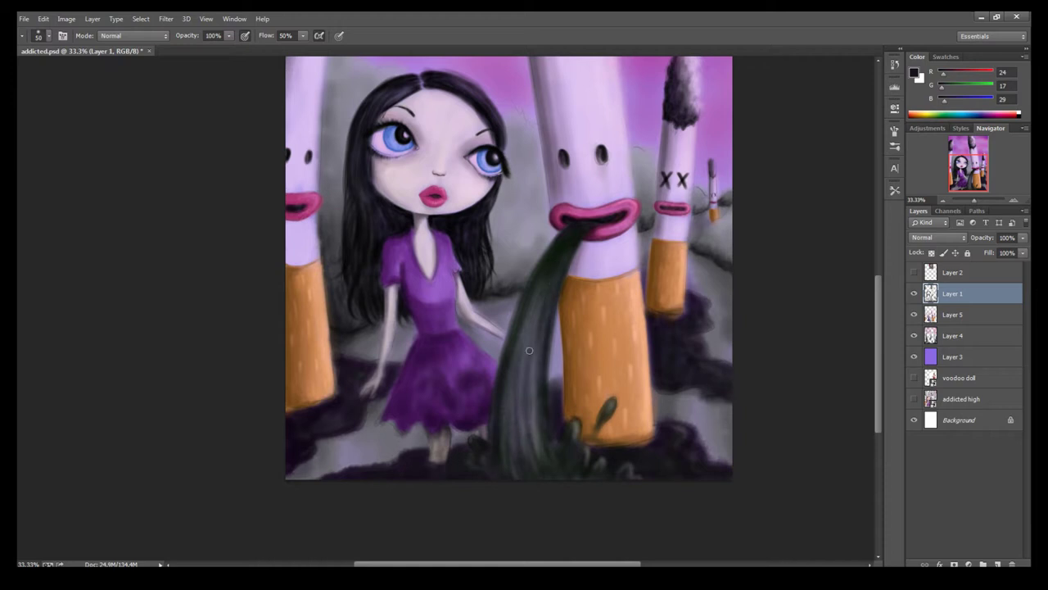
drag(576, 422, 588, 457)
key(ctrl+minus)
drag(526, 135, 524, 70)
key(ctrl+plus)
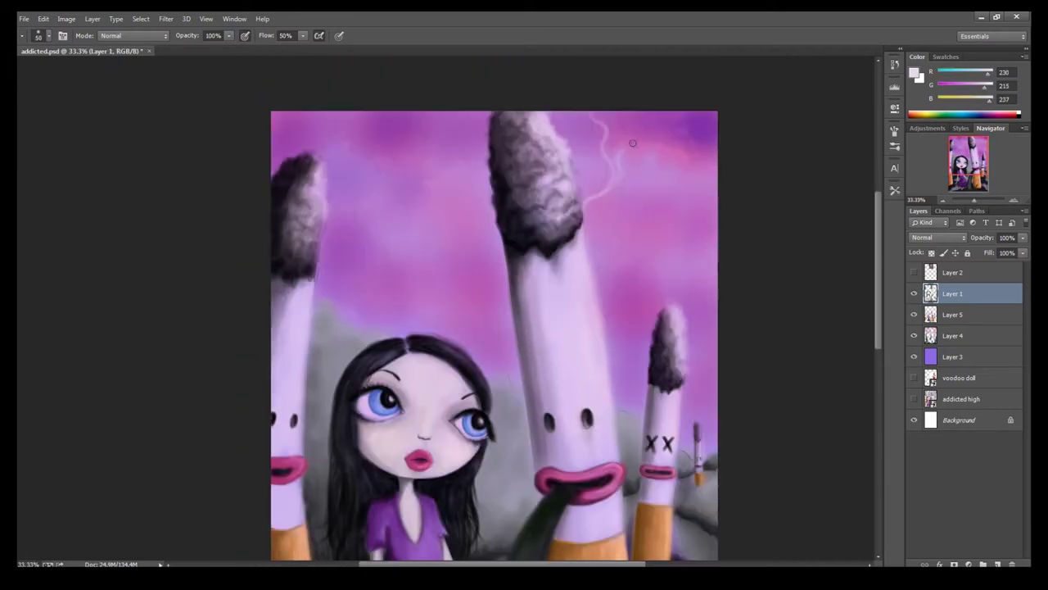
Step: Paint thin pale smoke wisps rising from the left and right cigarette tips into the sky
mouse_move(635, 115)
mouse_down()
mouse_move(610, 188)
mouse_move(600, 114)
mouse_move(586, 213)
mouse_up()
mouse_move(340, 266)
mouse_down()
mouse_move(377, 143)
mouse_move(385, 237)
mouse_up()
key(bracketright)
mouse_move(398, 171)
mouse_down()
mouse_move(373, 145)
mouse_move(389, 177)
mouse_up()
key(bracketleft)
key(bracketleft)
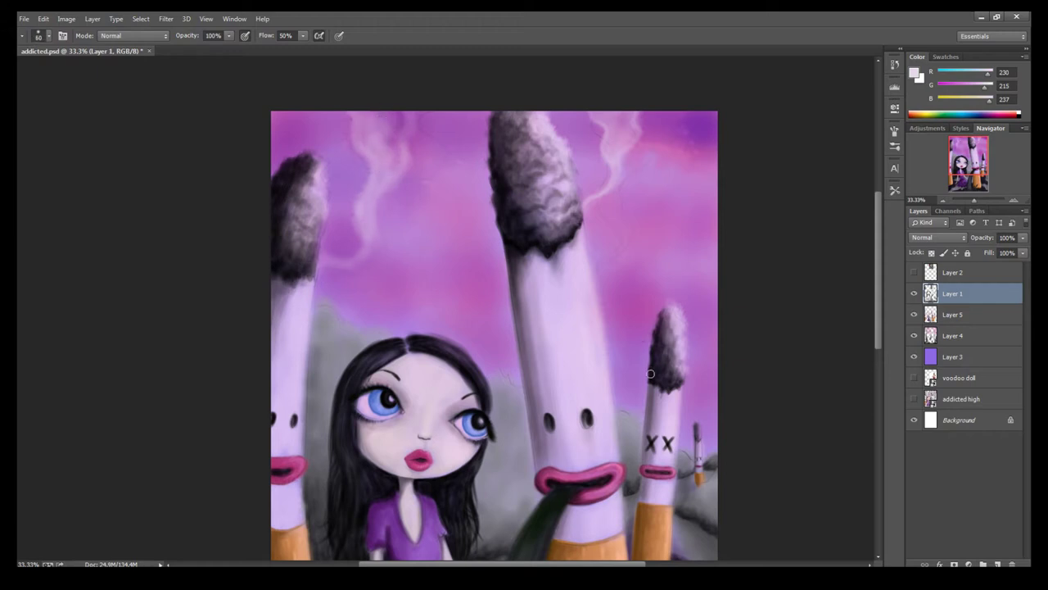
drag(646, 368, 641, 225)
mouse_move(635, 299)
mouse_down()
mouse_move(662, 187)
mouse_move(667, 221)
mouse_up()
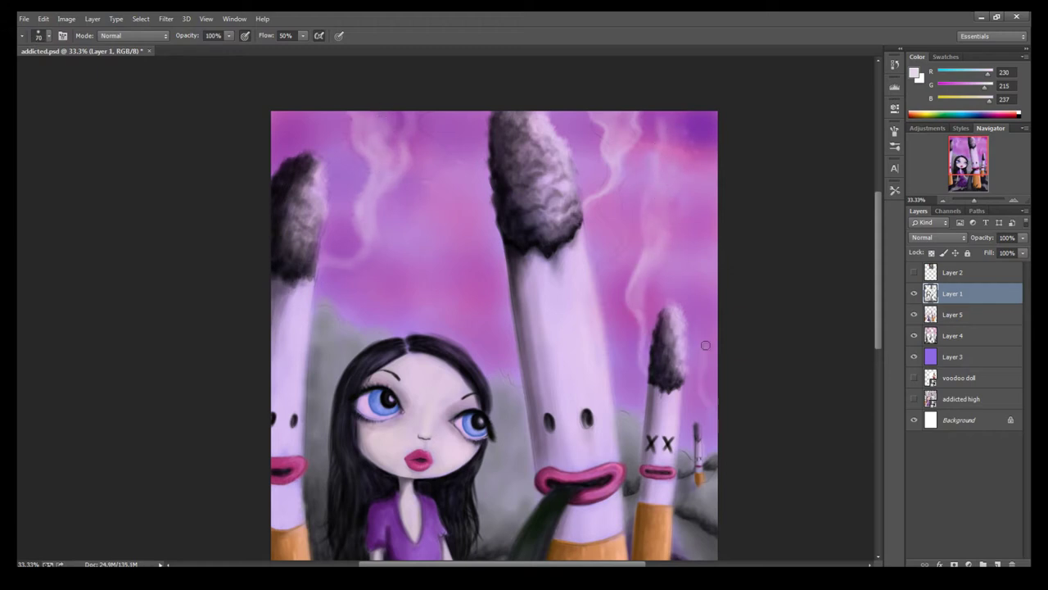
key(bracketright)
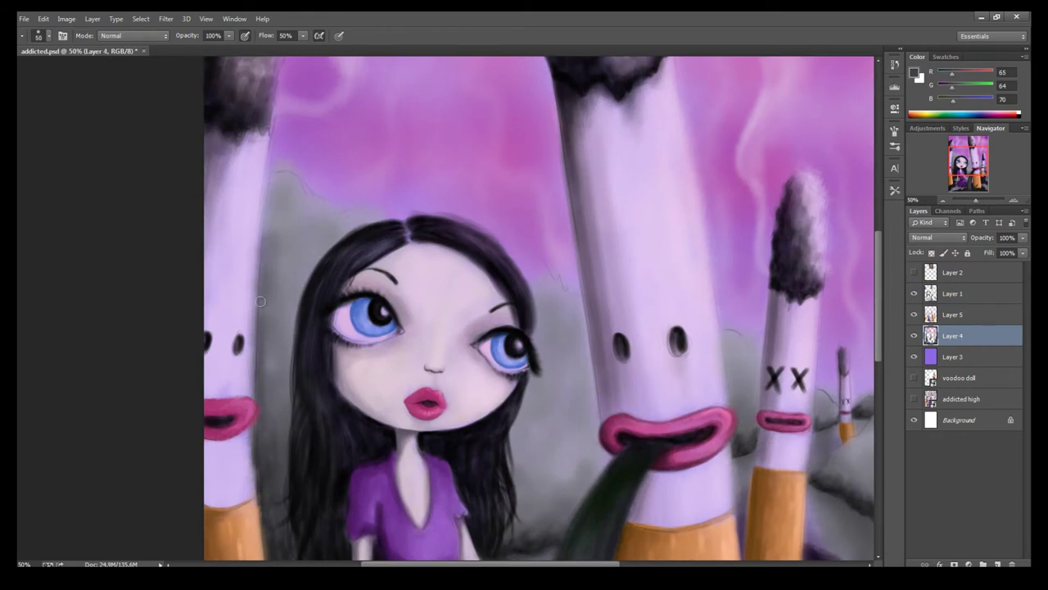
Step: Paint the grey hill behind and above the girl's hair
mouse_move(279, 181)
mouse_down()
mouse_move(311, 222)
mouse_move(260, 319)
mouse_move(283, 418)
mouse_up()
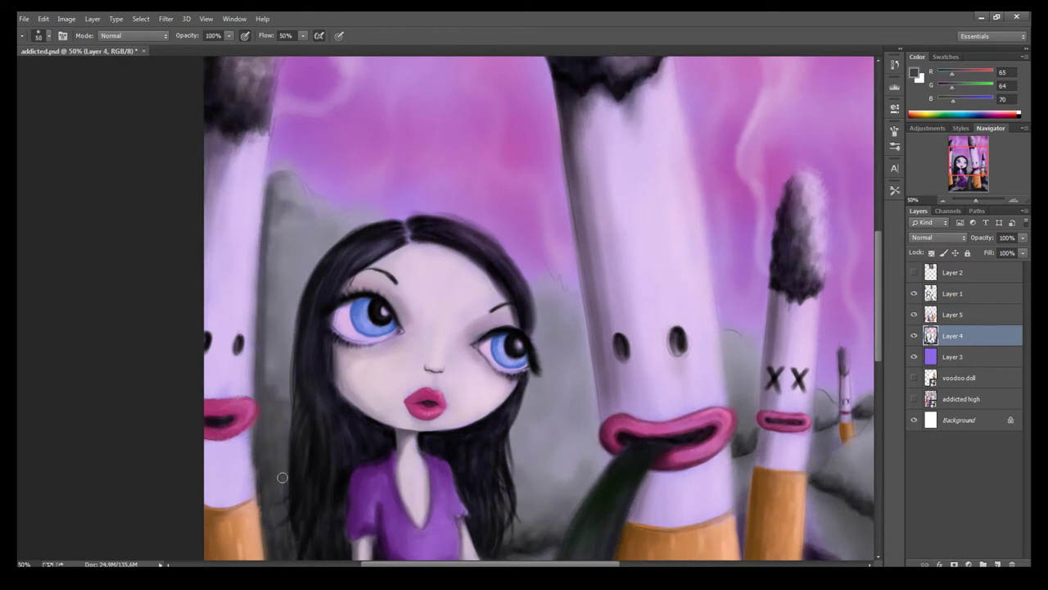
key(bracketright)
mouse_move(278, 381)
mouse_down()
mouse_move(269, 241)
mouse_move(303, 274)
mouse_up()
key(bracketleft)
key(bracketleft)
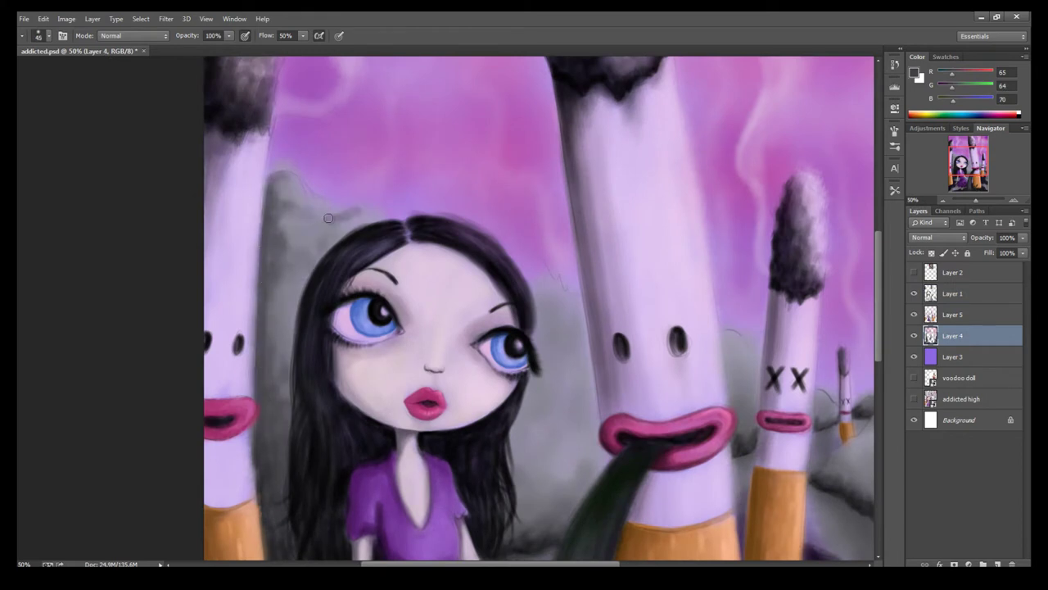
mouse_move(360, 215)
mouse_down()
mouse_move(319, 228)
mouse_move(290, 174)
mouse_up()
mouse_move(303, 305)
mouse_down()
mouse_move(278, 323)
mouse_move(289, 352)
mouse_up()
key(bracketright)
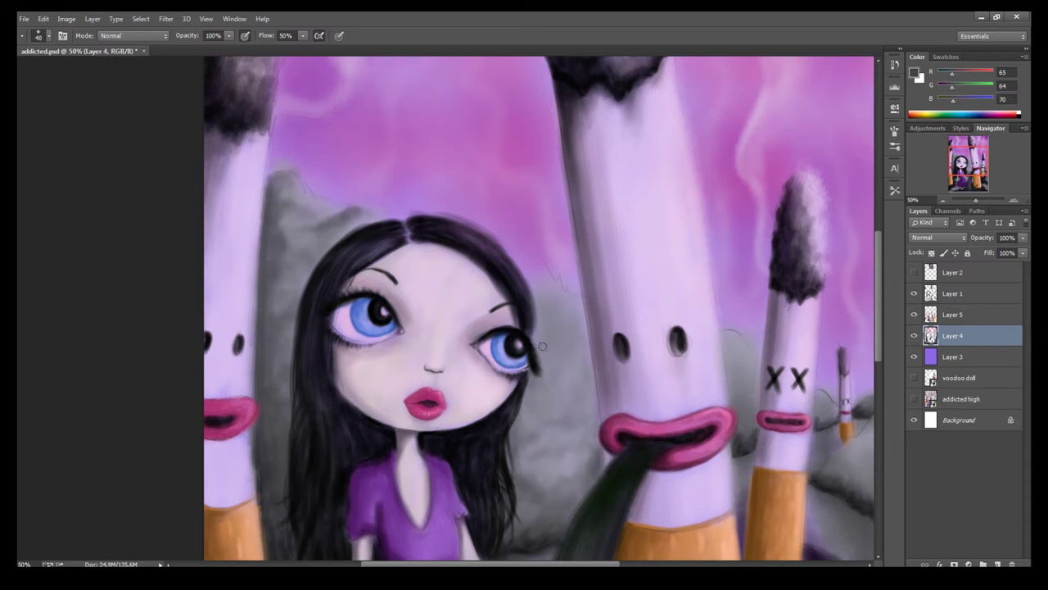
Step: Shade the hills between the cigarettes, covering sketch lines and lightening grey patches
key(bracketleft)
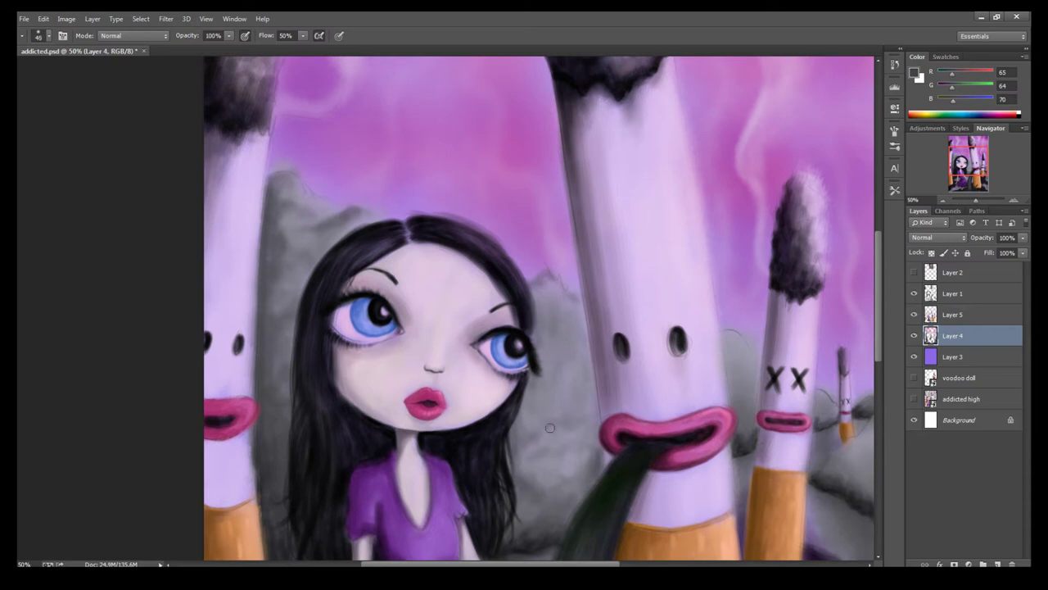
mouse_move(745, 432)
mouse_down()
mouse_move(729, 338)
mouse_move(742, 372)
mouse_up()
mouse_move(817, 403)
mouse_down()
mouse_move(836, 419)
mouse_move(825, 426)
mouse_up()
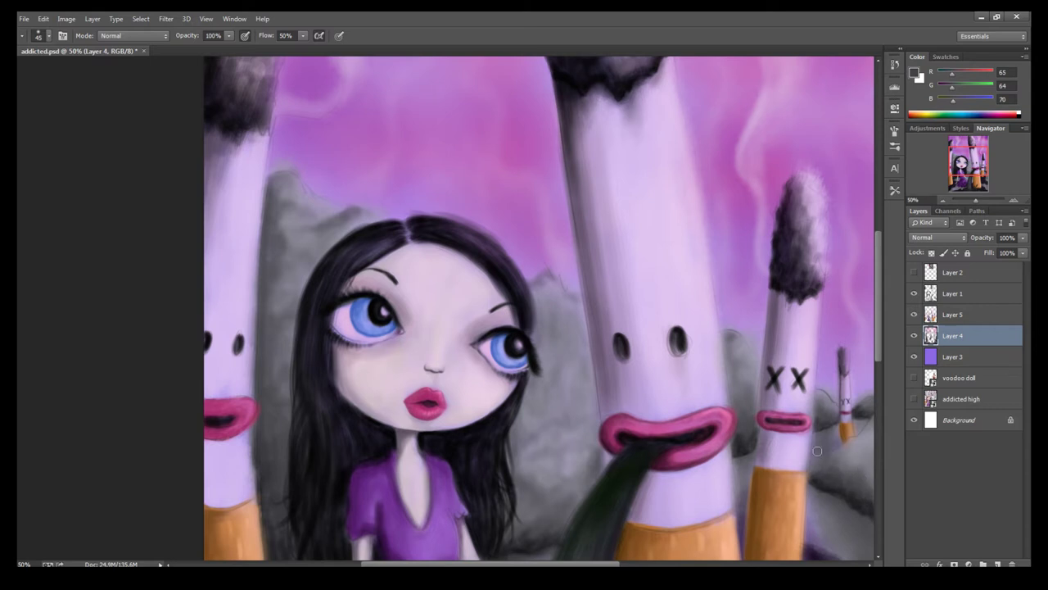
key(ctrl+minus)
key(ctrl+minus)
key(ctrl+plus)
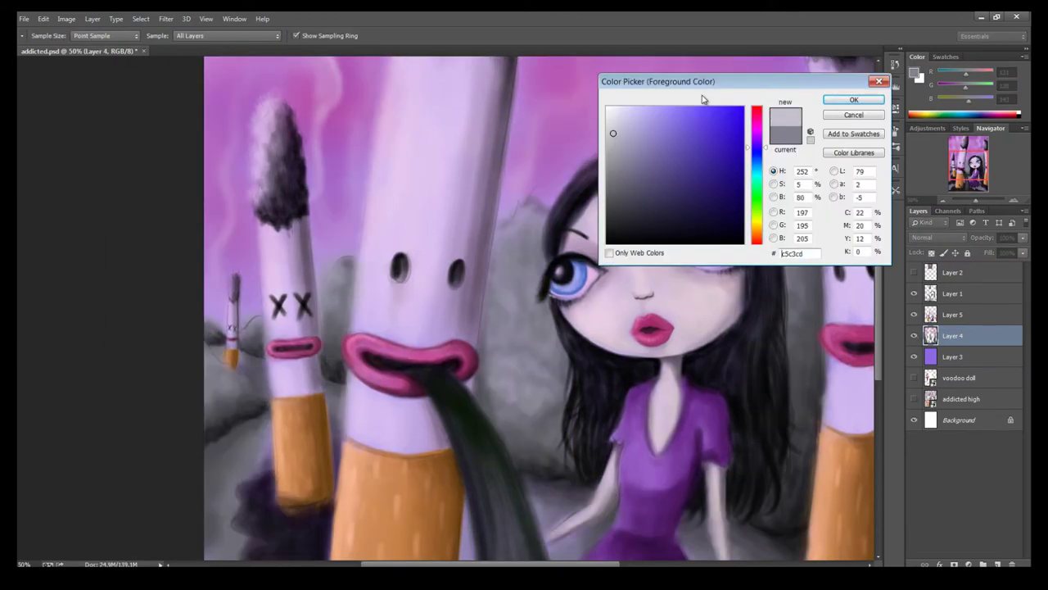
drag(229, 366, 221, 369)
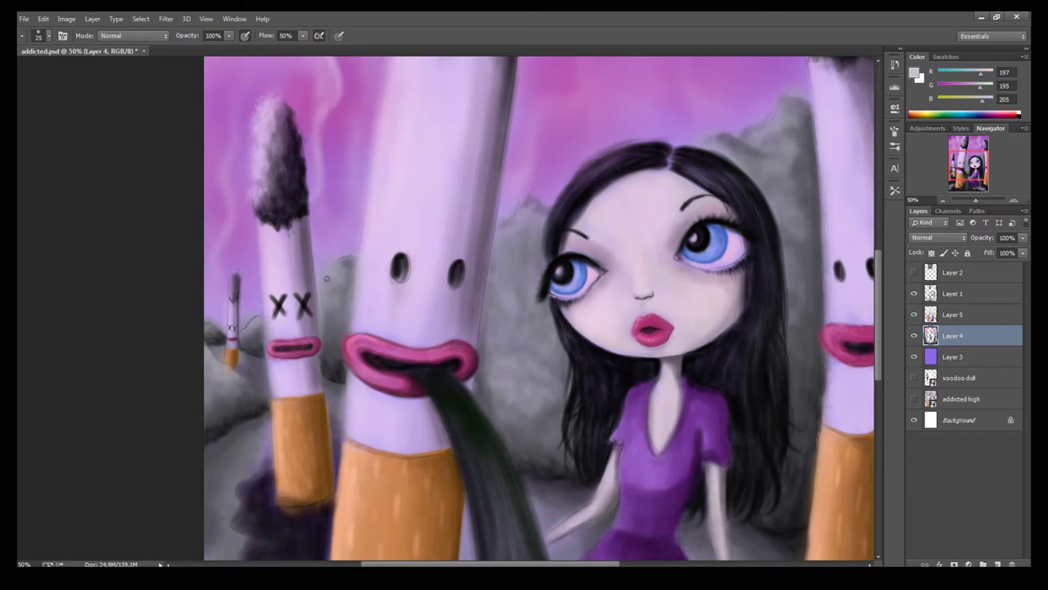
drag(517, 358, 545, 367)
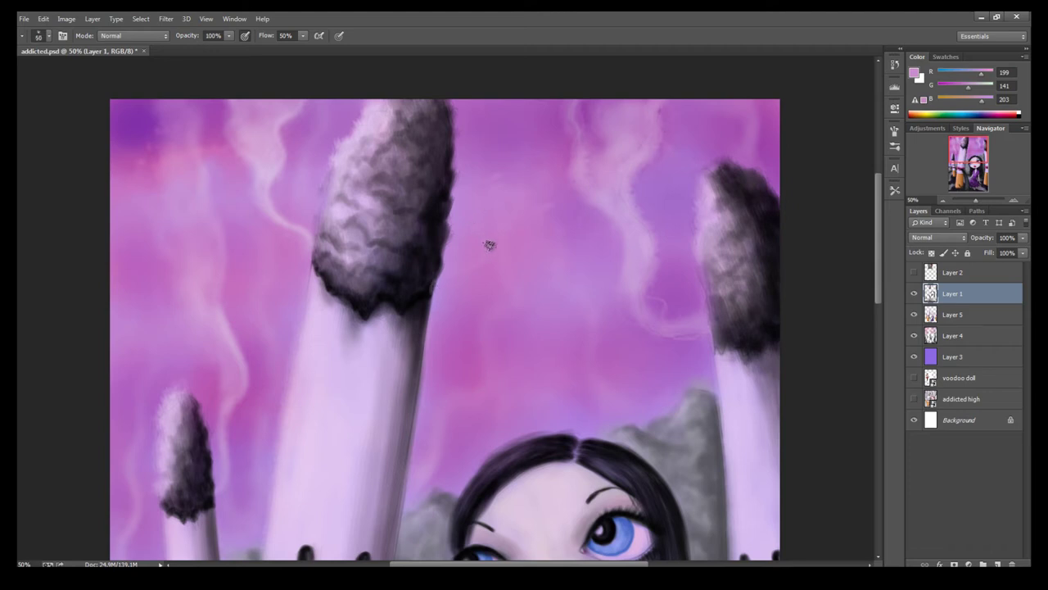
Step: With a larger brush, paint light fluffy highlights over the left and right ash tips
key(bracketright)
key(bracketright)
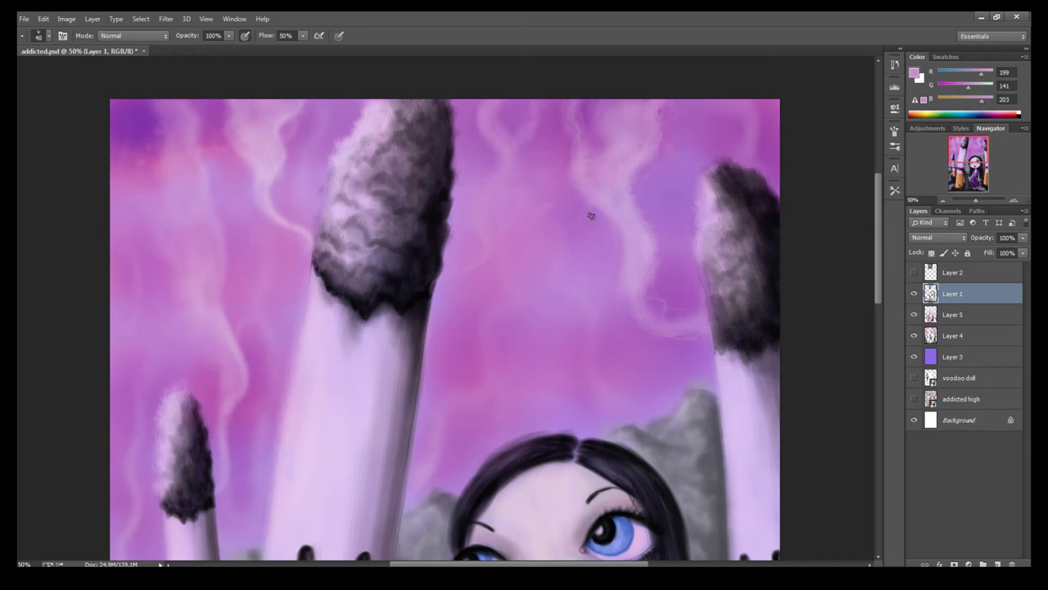
mouse_move(361, 164)
mouse_down()
mouse_move(385, 106)
mouse_move(364, 168)
mouse_up()
mouse_move(352, 204)
mouse_down()
mouse_move(393, 155)
mouse_move(392, 108)
mouse_up()
mouse_move(381, 184)
mouse_down()
mouse_move(386, 234)
mouse_move(331, 229)
mouse_move(385, 291)
mouse_move(376, 261)
mouse_move(321, 254)
mouse_up()
drag(180, 409, 184, 491)
mouse_move(711, 168)
mouse_down()
mouse_move(758, 270)
mouse_move(720, 335)
mouse_up()
Step: Choose a bright orange and dab glowing embers under the left and right ash tips
click(914, 73)
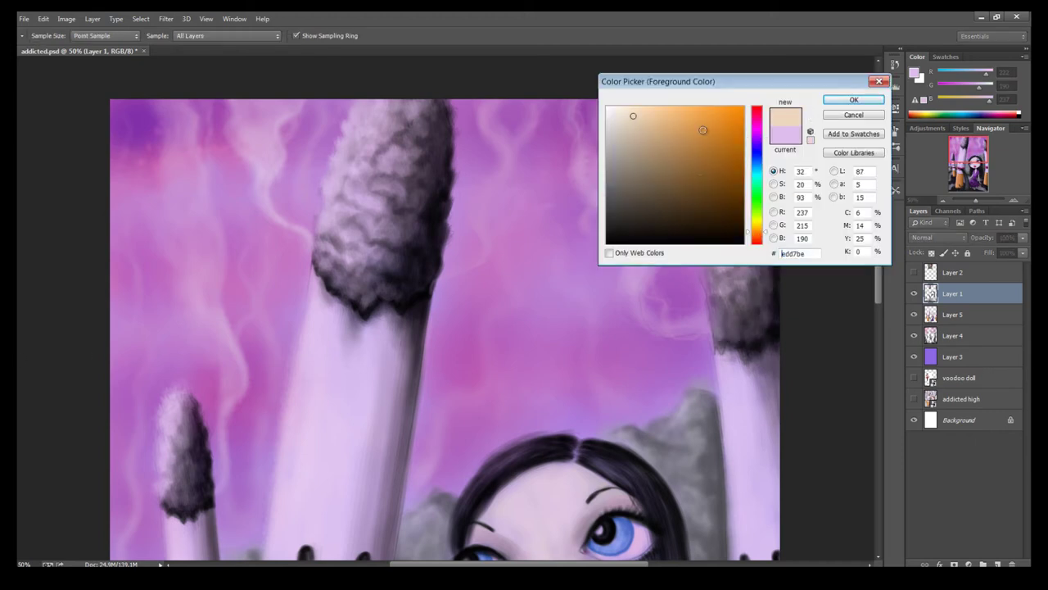
click(713, 148)
click(715, 134)
key(Return)
mouse_move(331, 277)
mouse_down()
mouse_move(373, 302)
mouse_move(399, 283)
mouse_move(358, 282)
mouse_up()
drag(731, 339, 773, 327)
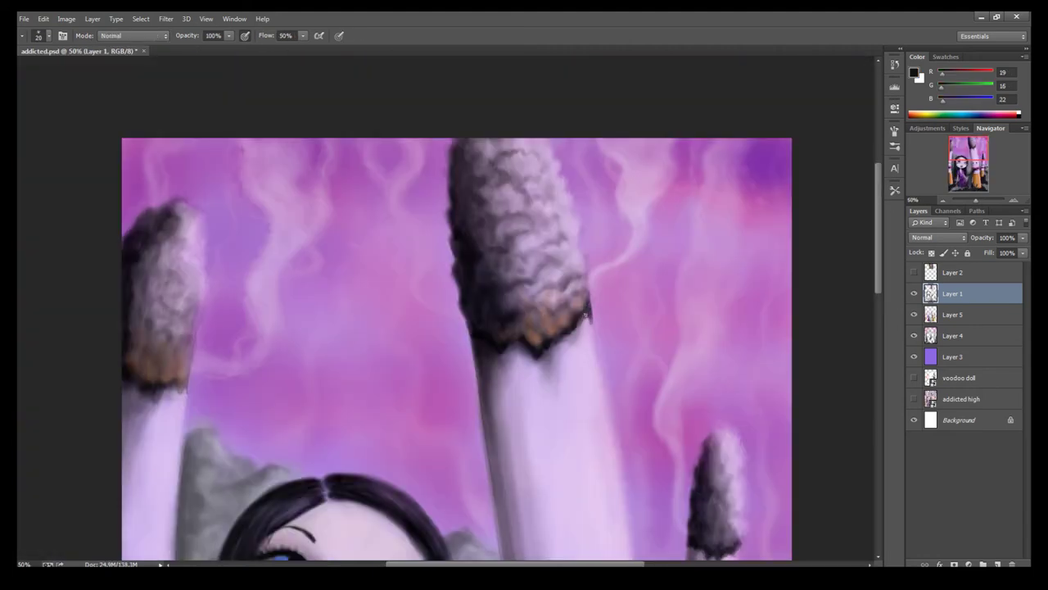
Step: Darken the big and left cigarettes' edges and add dark crackled texture to the left ash
drag(587, 317, 579, 318)
key(bracketright)
drag(480, 363, 501, 549)
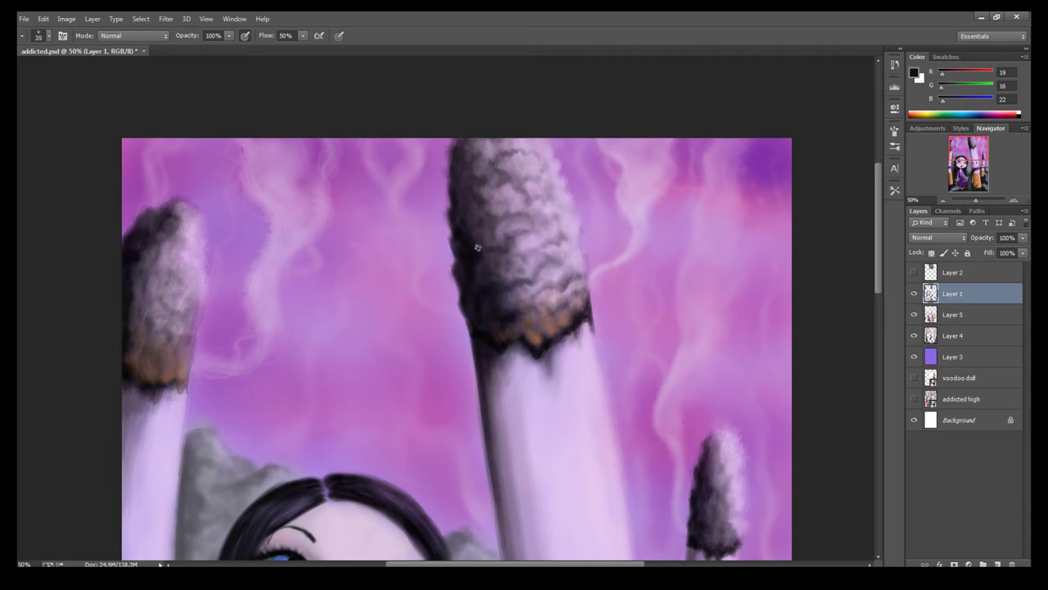
key(bracketright)
drag(154, 325, 157, 255)
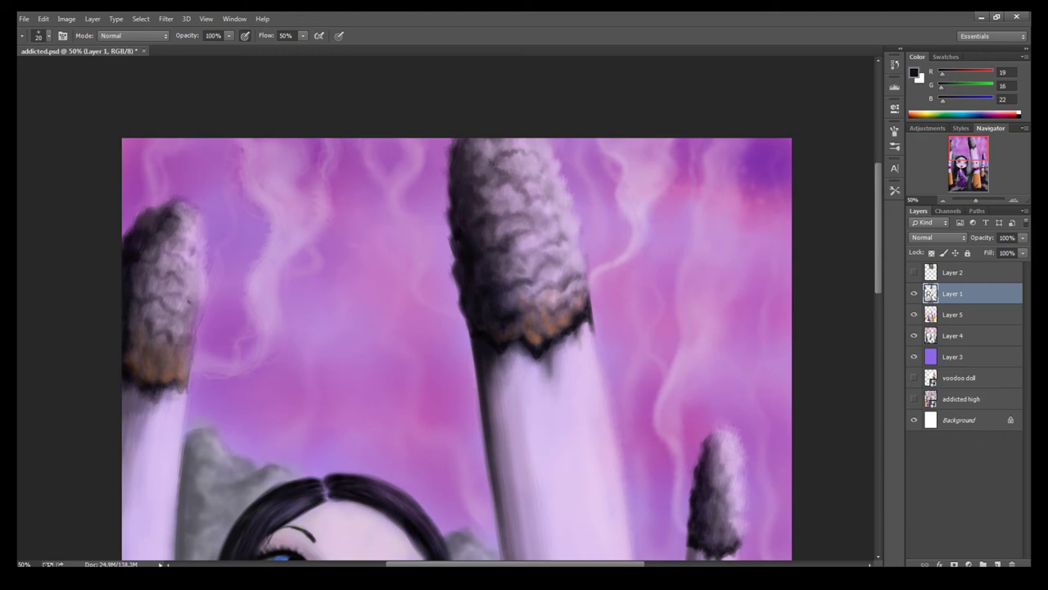
mouse_move(185, 382)
mouse_down()
mouse_move(158, 388)
mouse_move(133, 451)
mouse_up()
drag(135, 369, 181, 250)
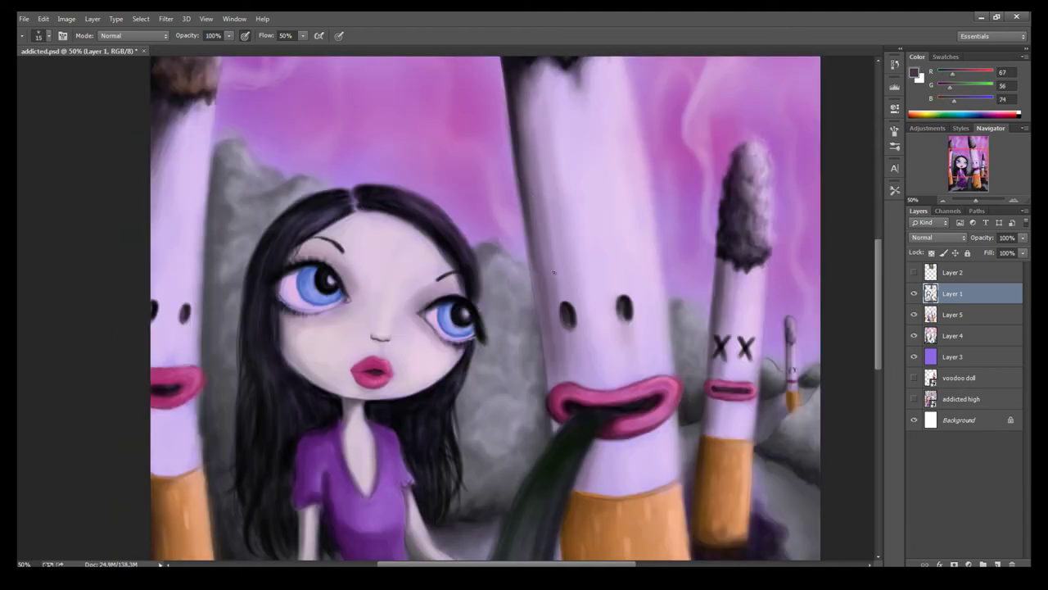
drag(534, 264, 553, 389)
drag(547, 352, 561, 386)
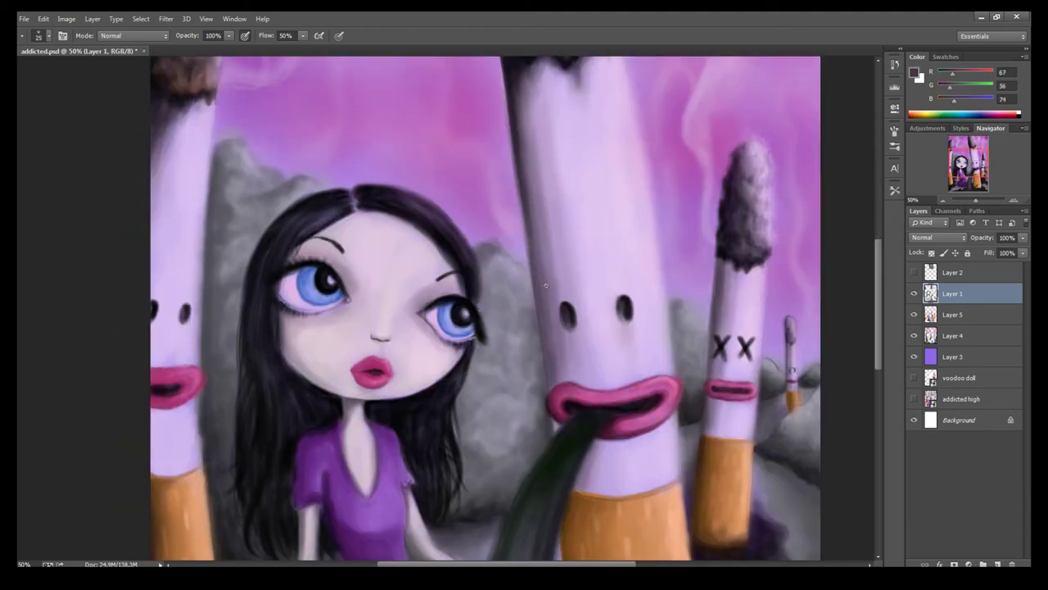
Step: Shade the girl's legs and outline her arm and the left cigarette filter in dark tones
alt+click(556, 403)
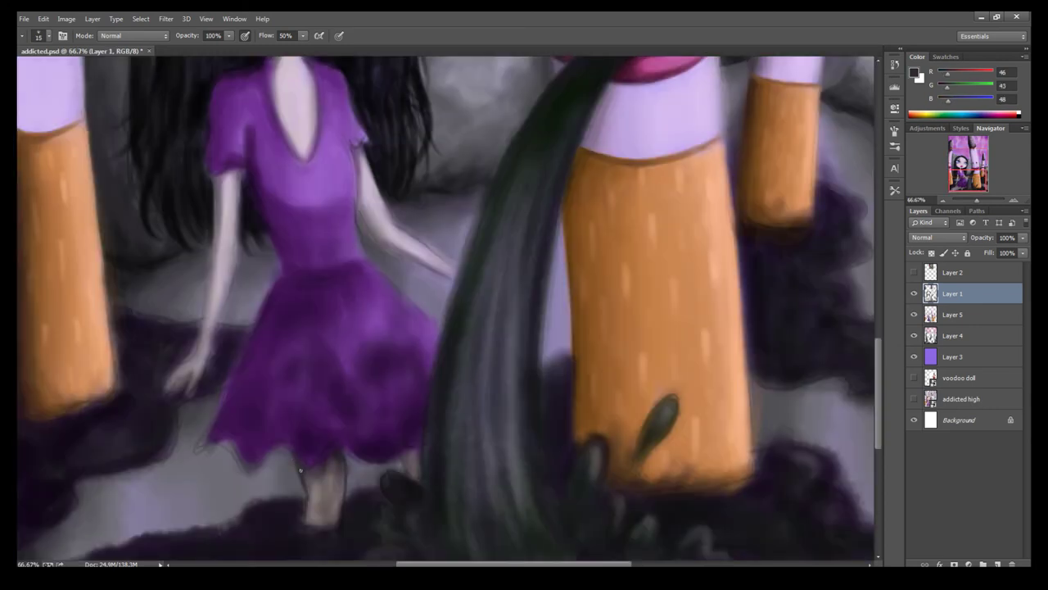
drag(339, 476, 343, 503)
drag(319, 491, 319, 522)
alt+click(190, 364)
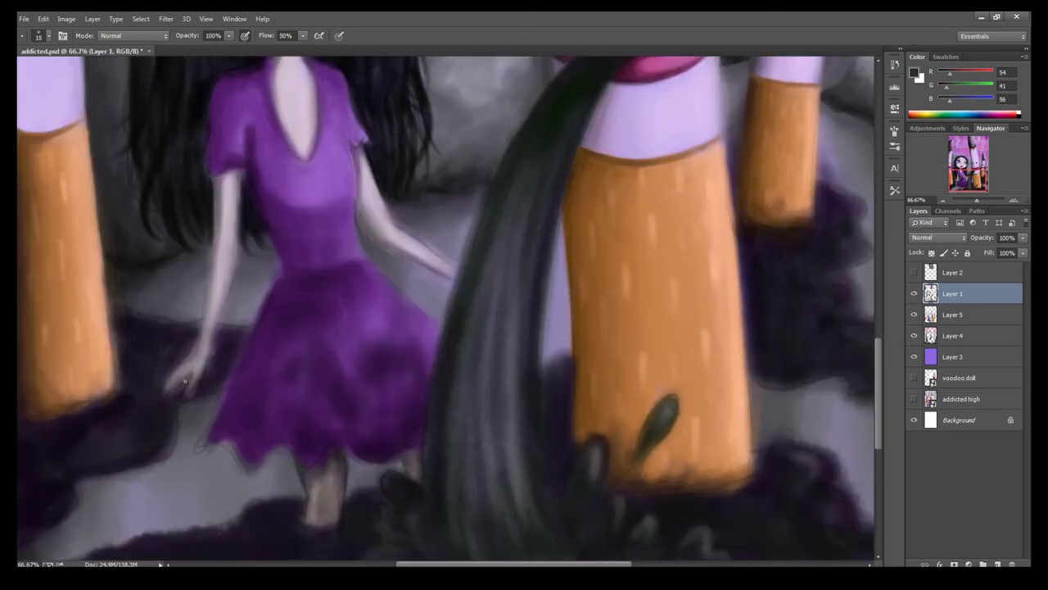
mouse_move(206, 360)
mouse_down()
mouse_move(219, 330)
mouse_move(201, 324)
mouse_up()
drag(118, 383, 110, 321)
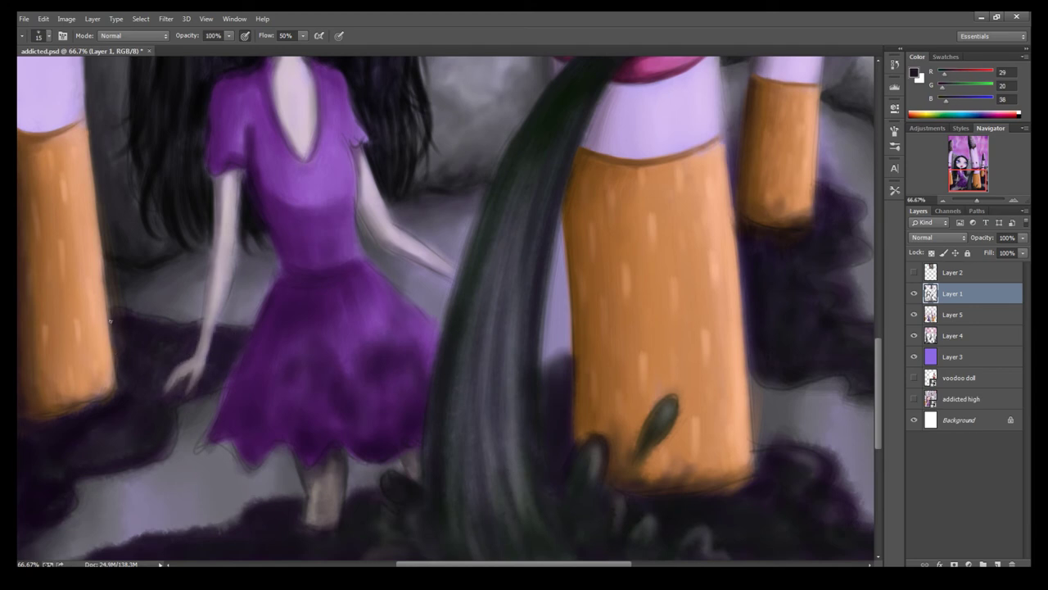
Step: Extend the deep purple dress's left side and hem, shade the waist, and outline the V-neckline
alt+click(246, 369)
mouse_move(237, 360)
mouse_down()
mouse_move(200, 448)
mouse_move(246, 463)
mouse_move(366, 457)
mouse_up()
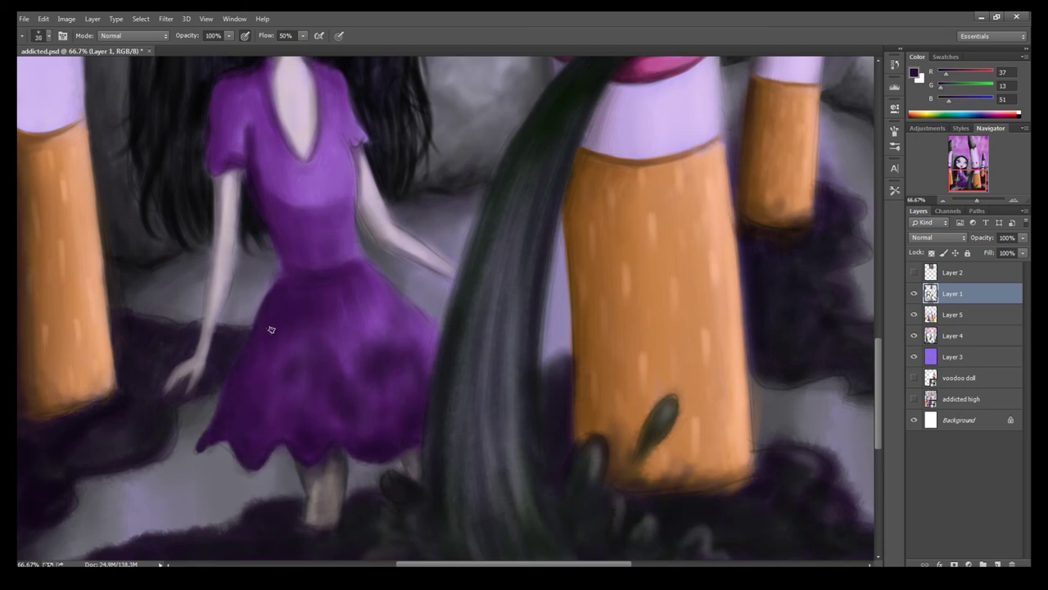
key(bracketleft)
key(bracketleft)
drag(283, 255, 341, 251)
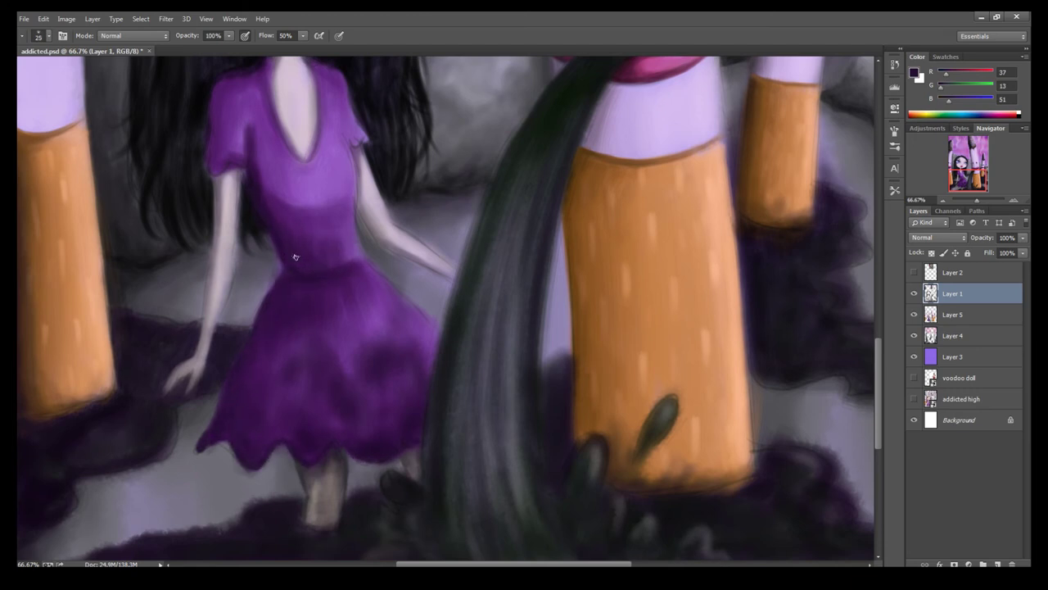
mouse_move(269, 67)
mouse_down()
mouse_move(306, 160)
mouse_move(320, 65)
mouse_move(344, 98)
mouse_up()
drag(246, 99, 214, 164)
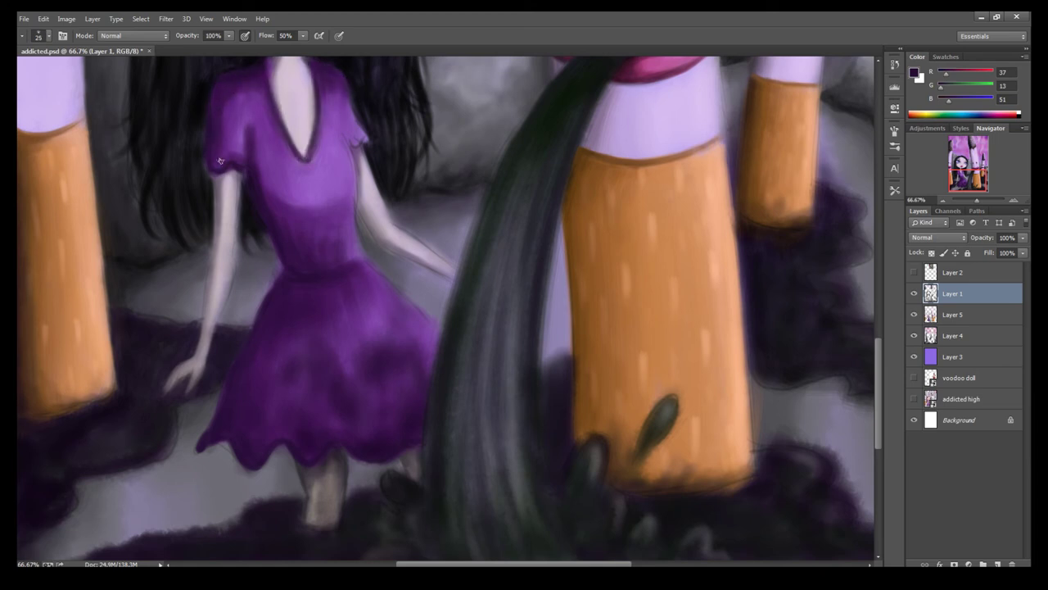
Step: Add and refine dark strokes along the dress sleeves
key(bracketleft)
scroll(381, 276, up, 5)
scroll(381, 276, up, 3)
key(bracketright)
mouse_move(368, 403)
mouse_down()
mouse_move(347, 365)
mouse_move(322, 382)
mouse_up()
drag(239, 357, 233, 411)
scroll(344, 524, down, 7)
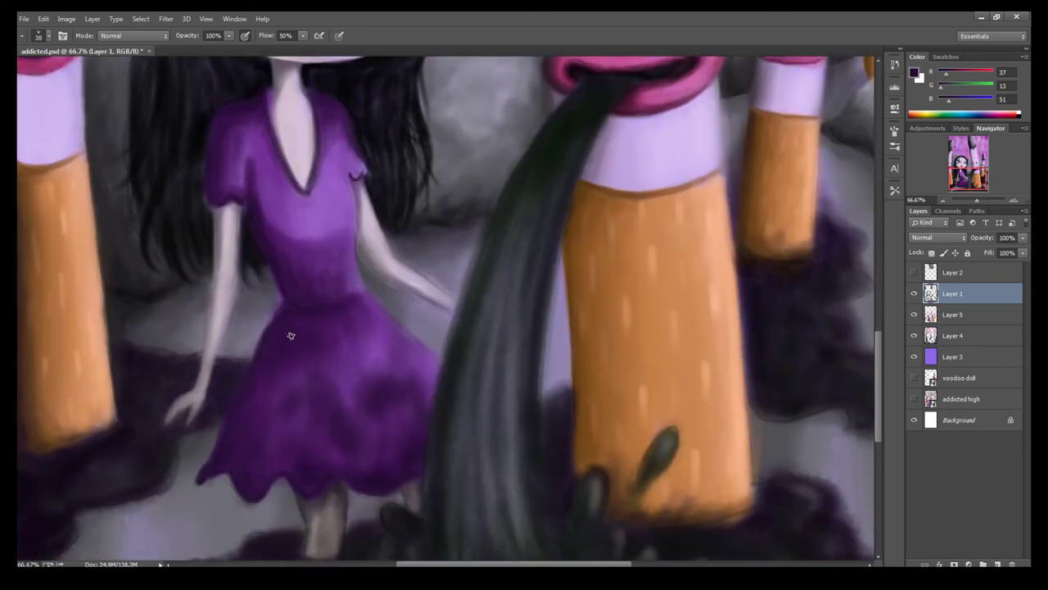
Step: Darken the neck edge in near-black and paint grey strokes along the girl's arm
alt+click(202, 168)
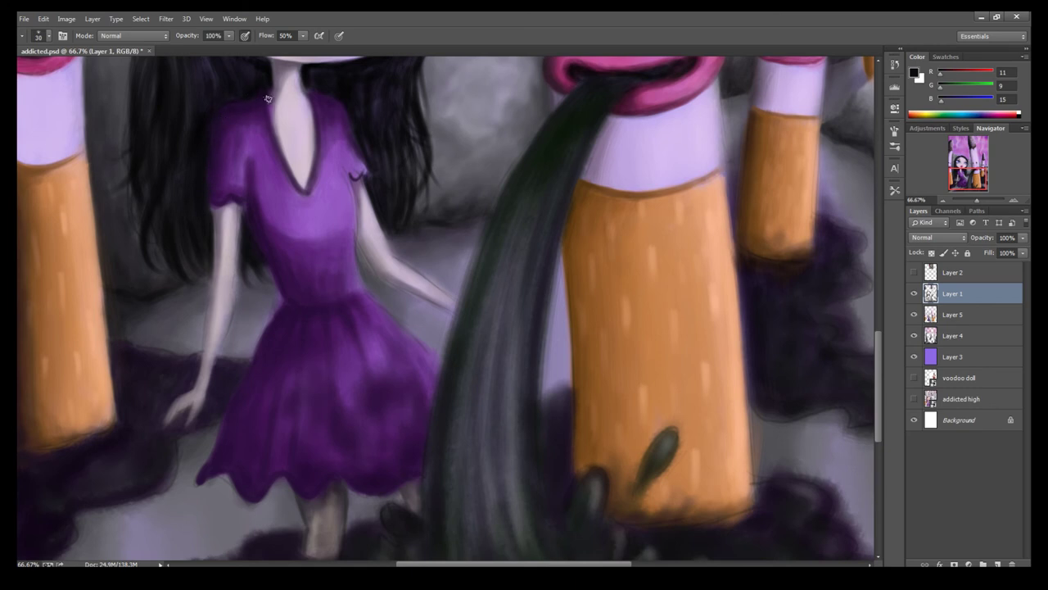
drag(270, 87, 268, 120)
key(ctrl+plus)
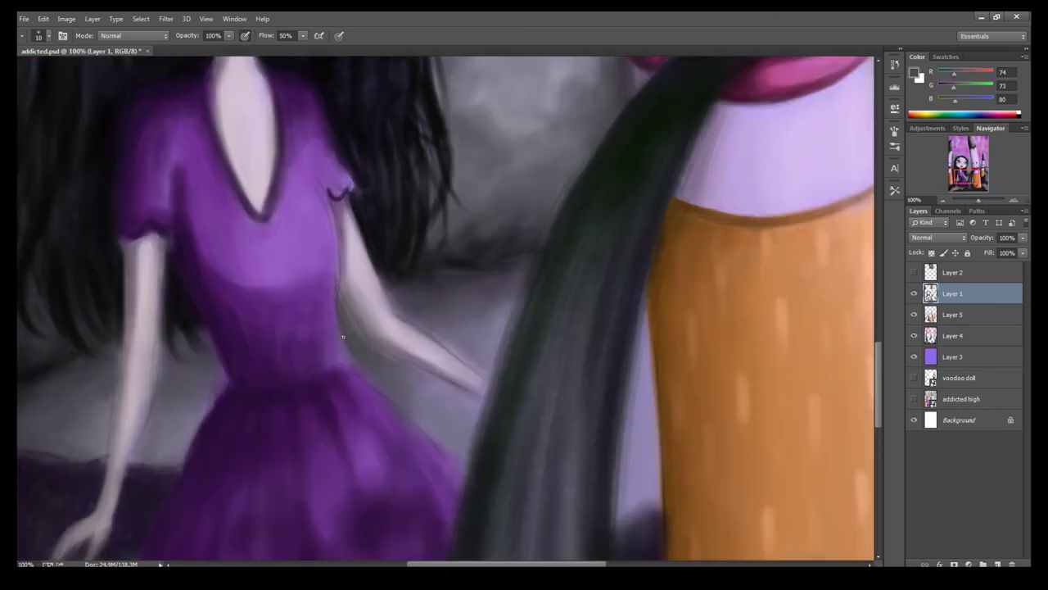
alt+click(349, 311)
drag(370, 348, 443, 378)
Step: Paint near-black hair strands down the shoulder and darken the hair near the top
alt+click(416, 390)
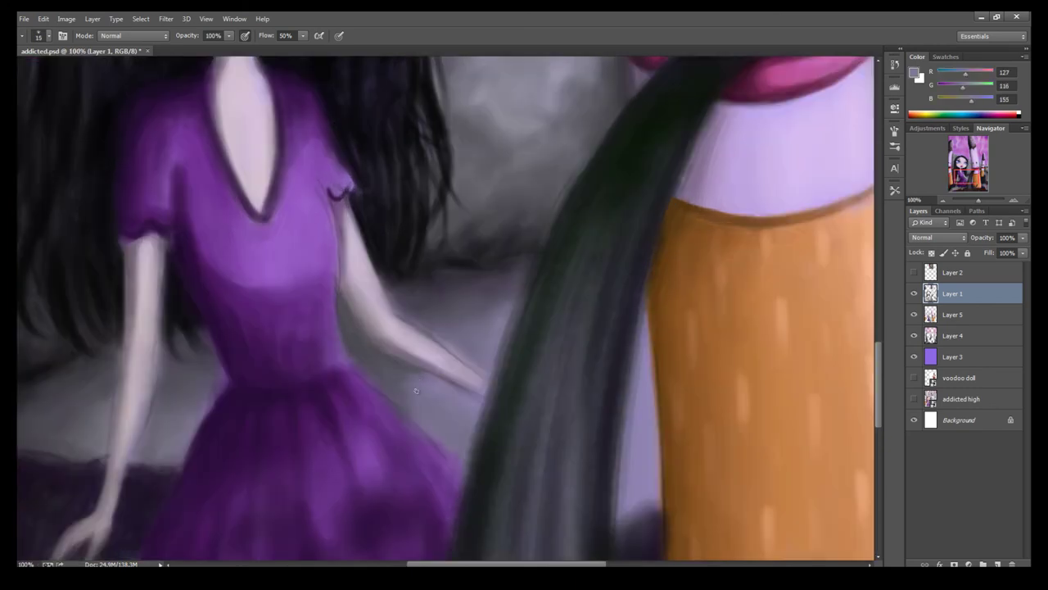
alt+click(360, 188)
drag(336, 192, 353, 332)
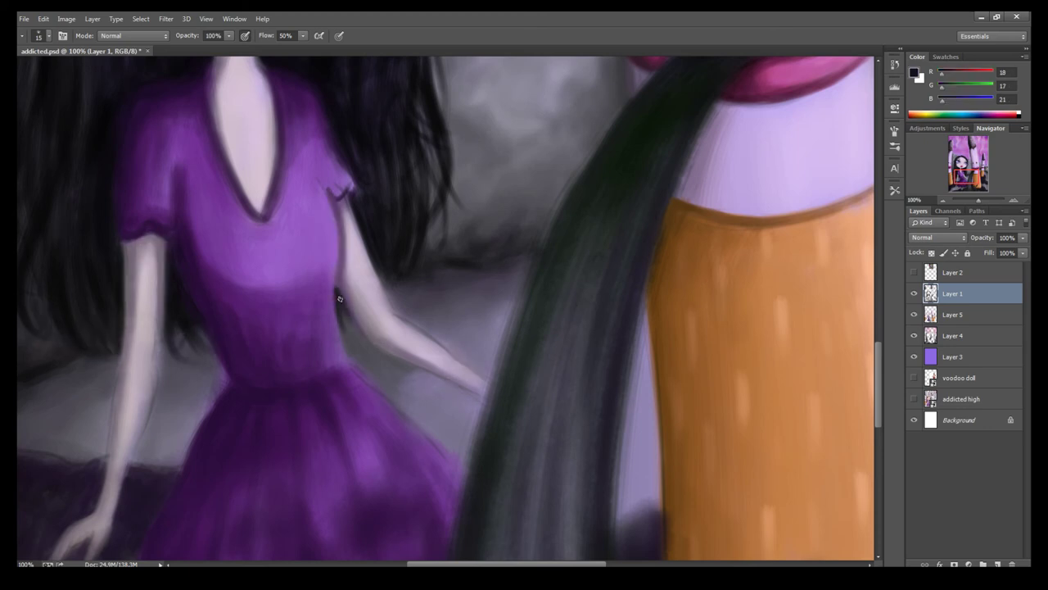
drag(413, 155, 459, 221)
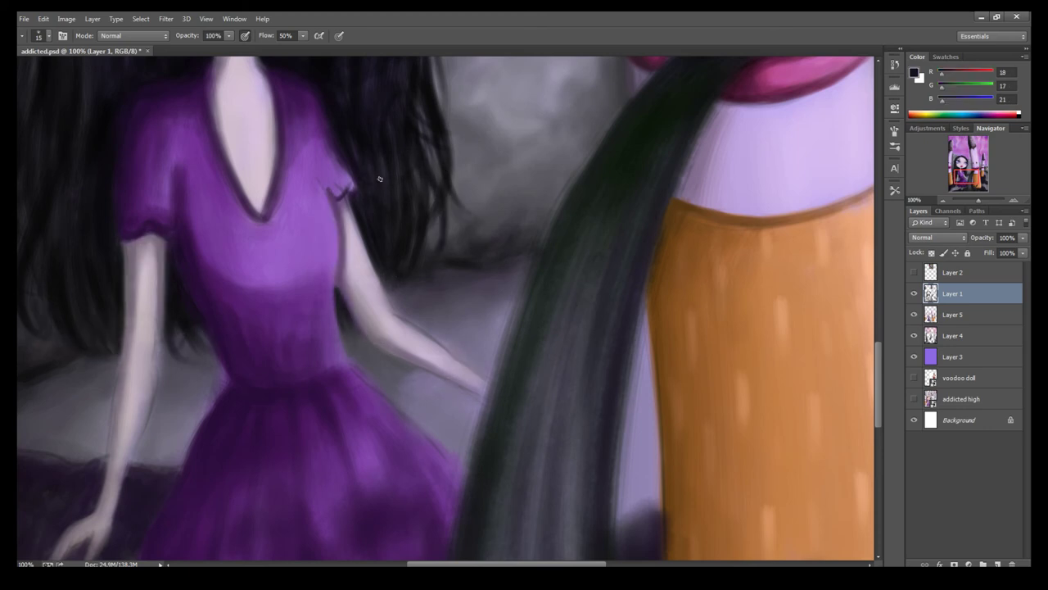
alt+click(231, 379)
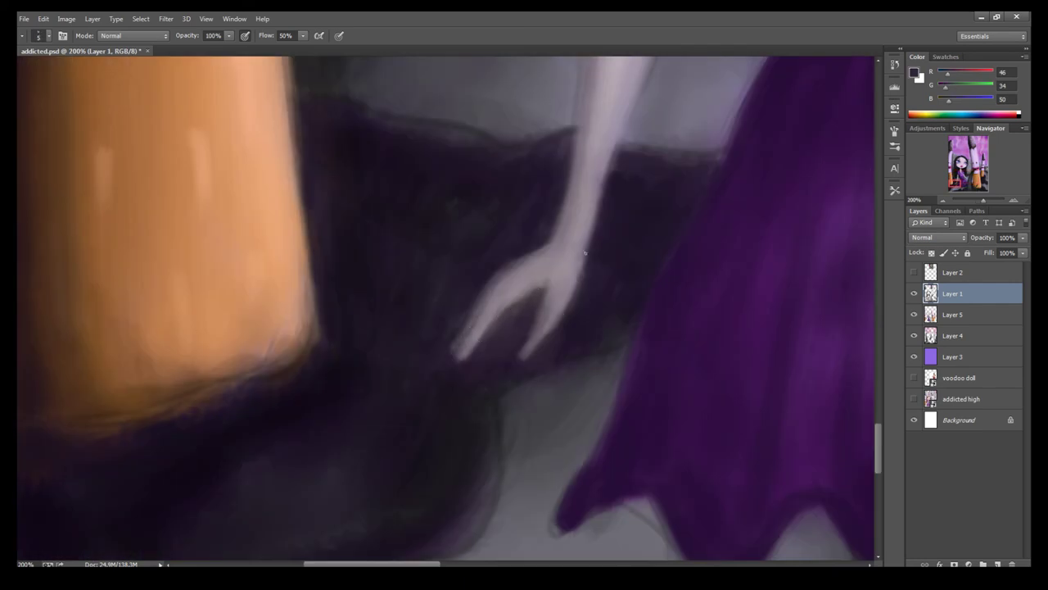
Step: Soften the grey hill edge with lavender and shade the small distant cigarette's top
key(ctrl+0)
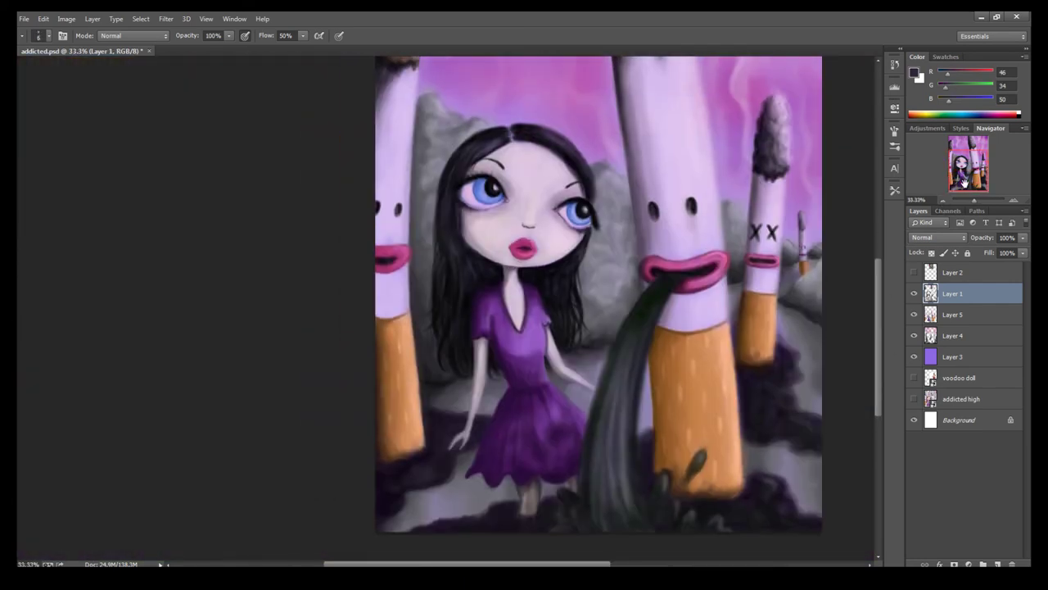
scroll(540, 418, up, 3)
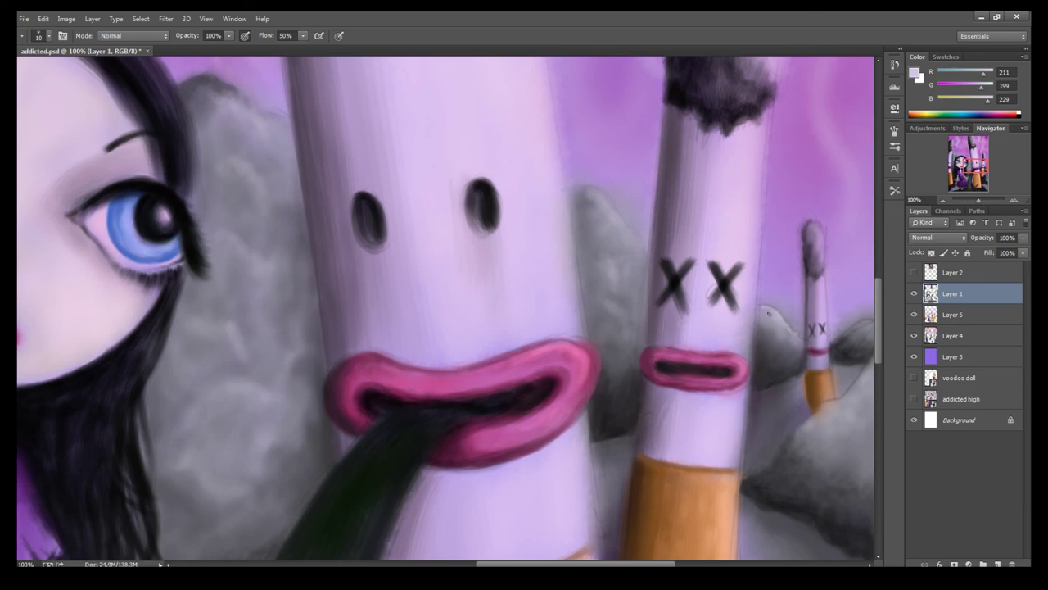
drag(768, 312, 801, 336)
alt+click(820, 262)
drag(817, 271, 814, 228)
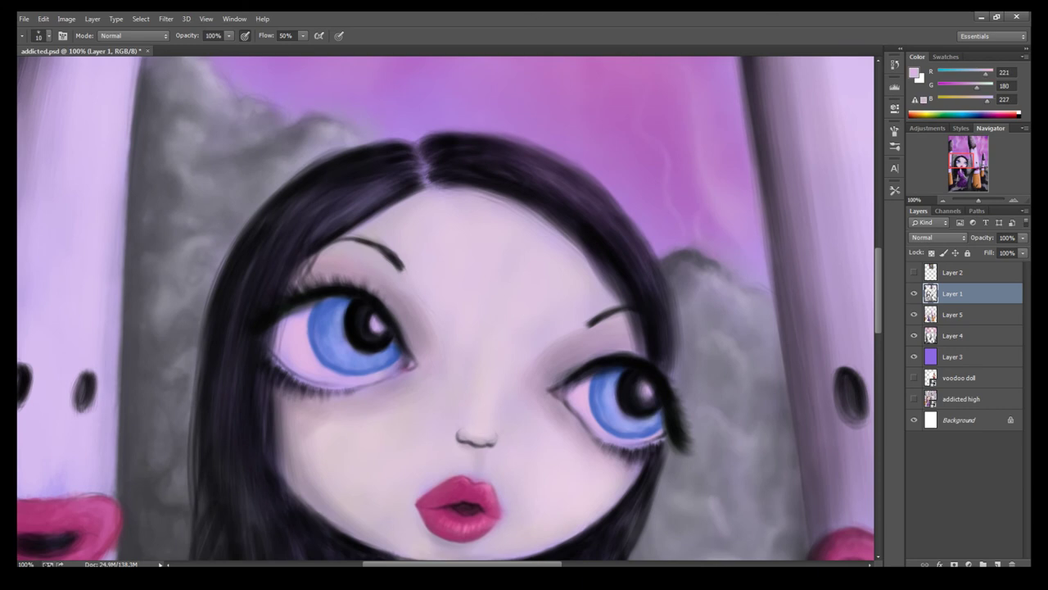
Step: Set the foreground colour to pale pink-white, then to light lavender-blue
click(914, 72)
click(855, 99)
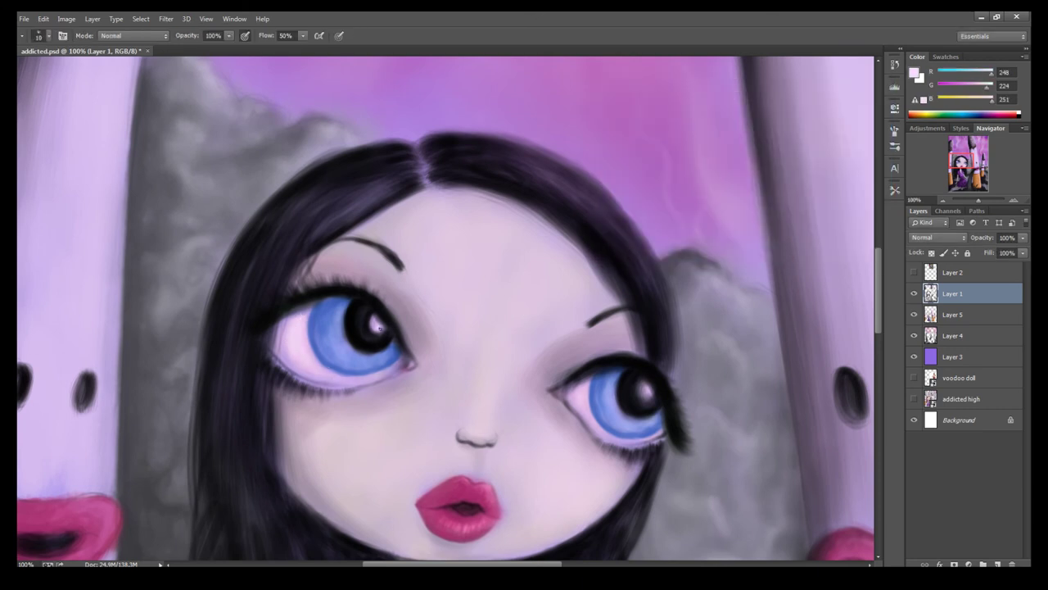
click(914, 72)
click(627, 107)
click(868, 97)
Step: With a larger brush, darken the right eye's outer lower edge using near-black from the hair
key(bracketright)
alt+click(360, 338)
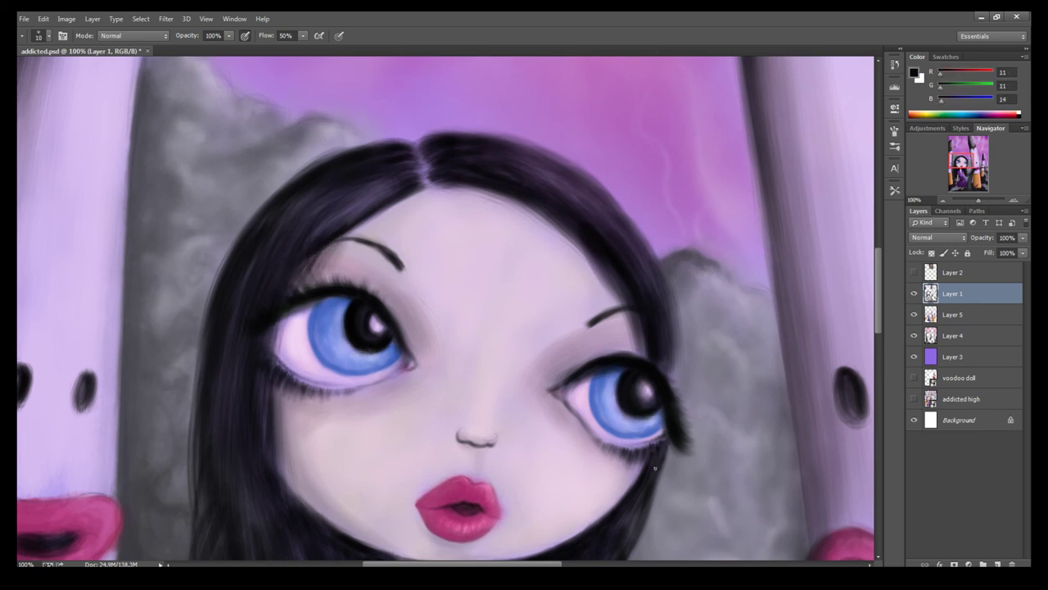
key(bracketright)
drag(663, 410, 659, 434)
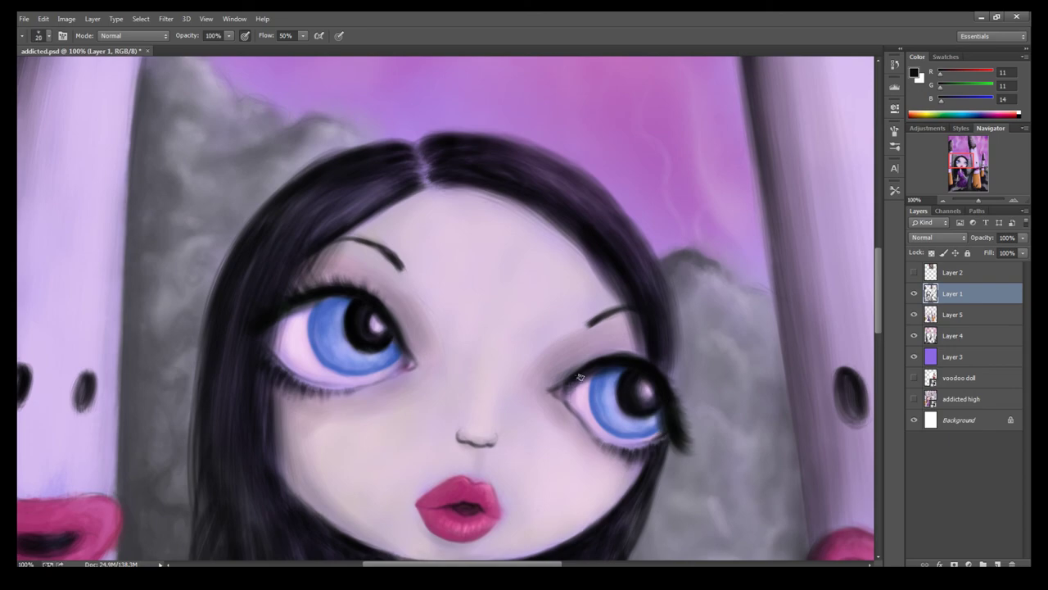